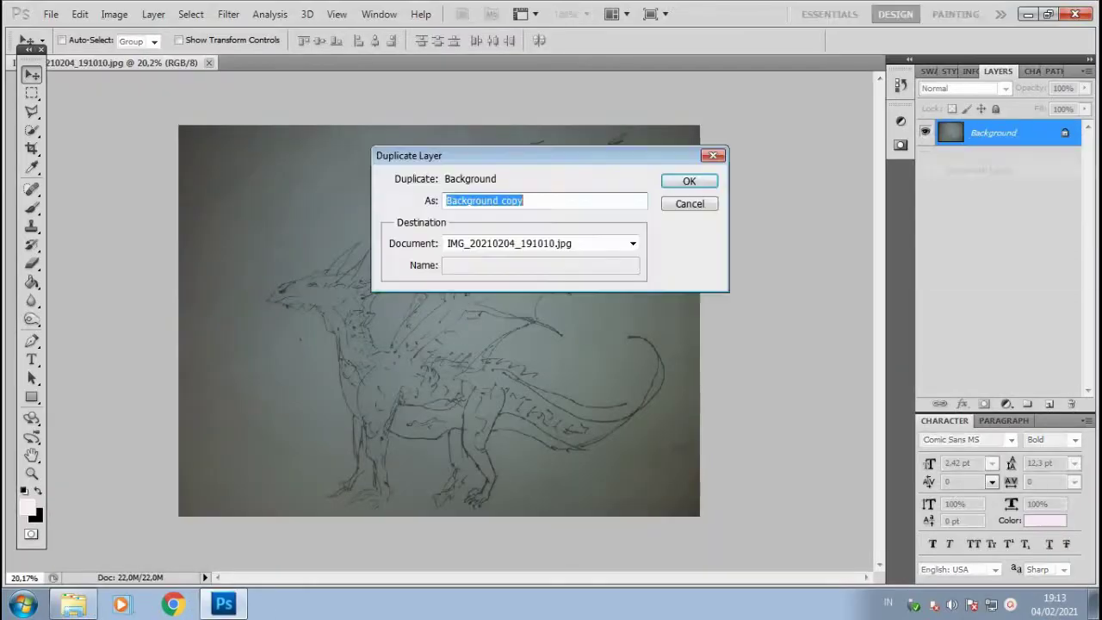
Duplicate the Background layer, brighten the copy, and paint white over the upper-left paper shadow
key(Return)
key(ctrl+shift+l)
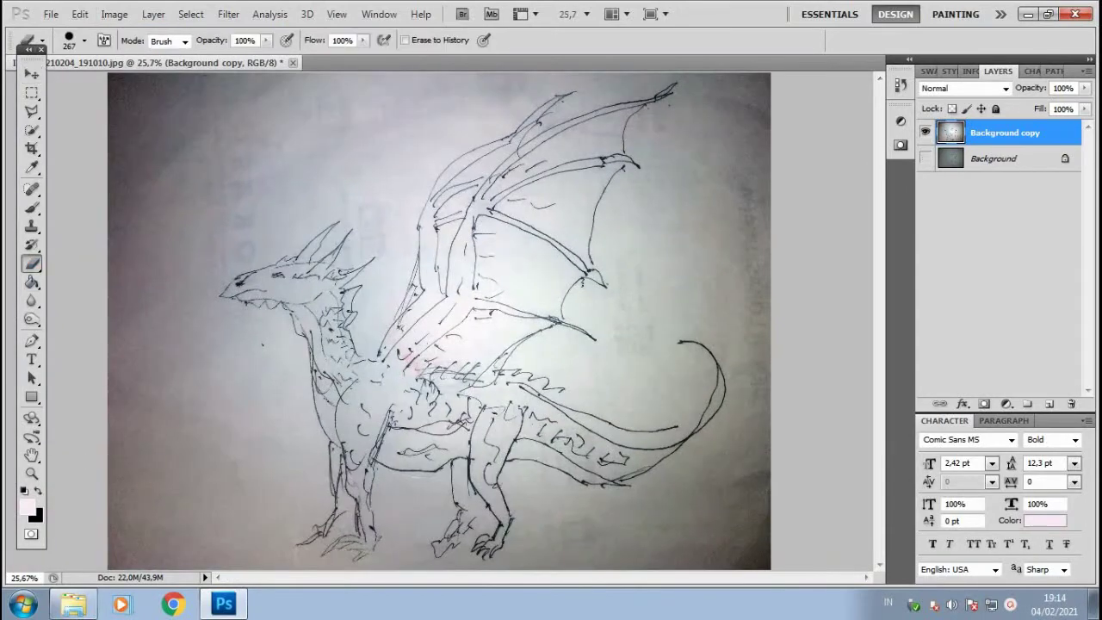
key(ctrl+minus)
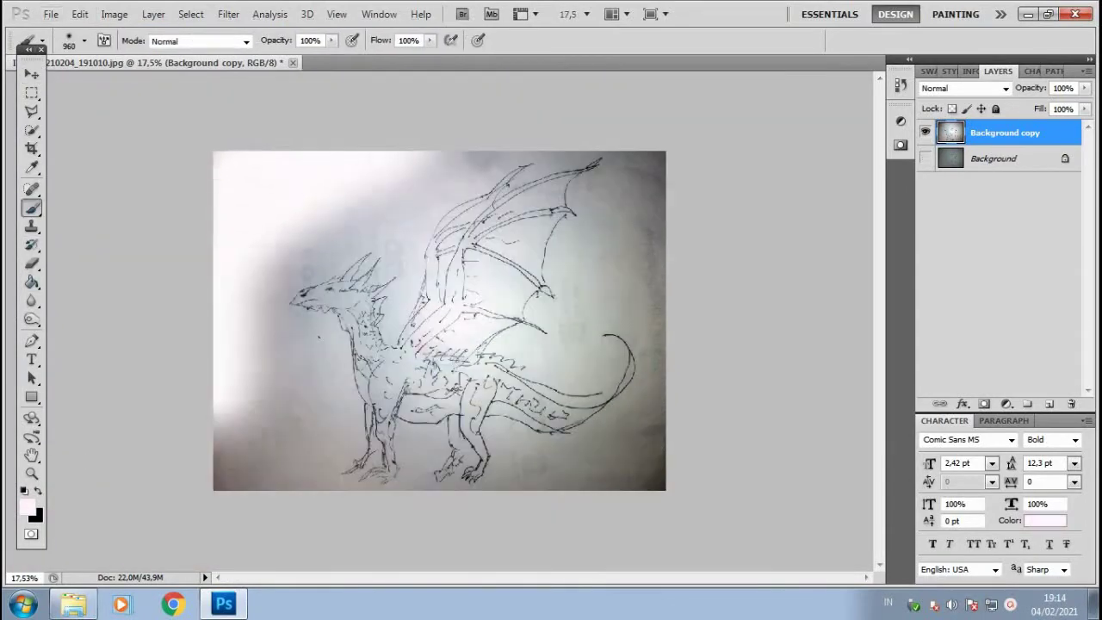
scroll(441, 321, down, 1)
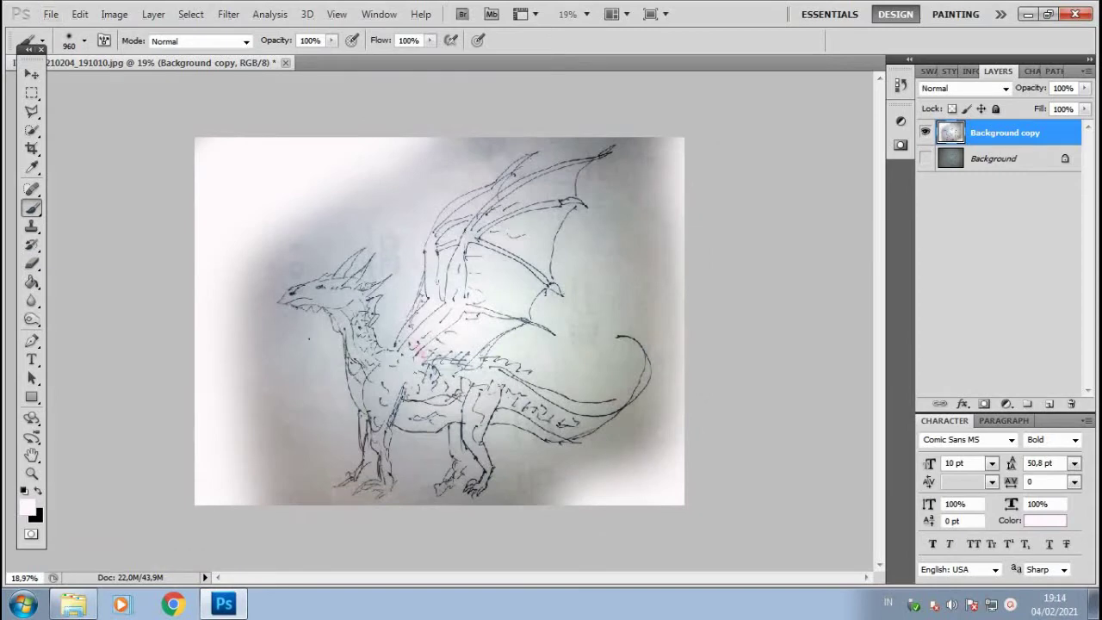
click(84, 40)
drag(379, 176, 237, 280)
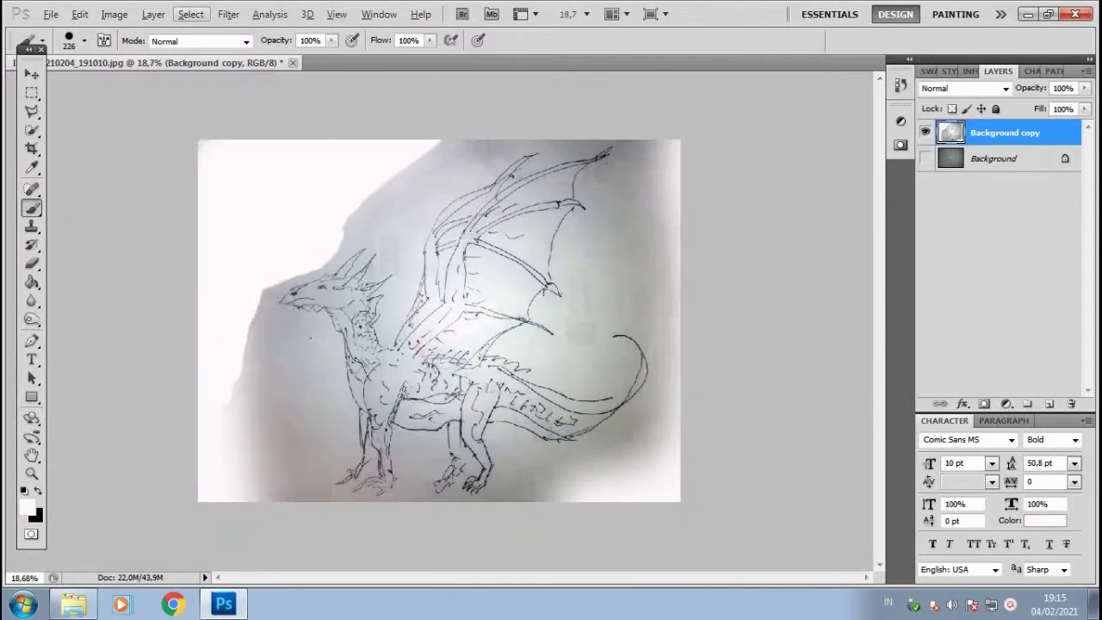
Try selecting the paper by Color Range, then cancel the selection
click(191, 14)
click(221, 153)
click(616, 109)
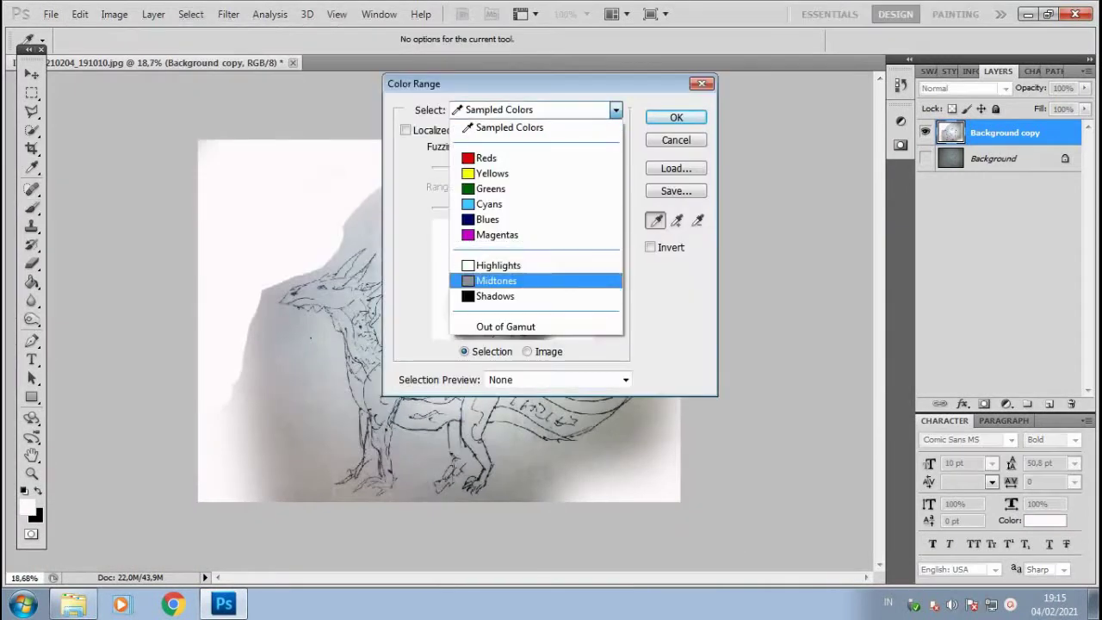
key(Escape)
key(Escape)
Magic Eraser the grey paper around the head, legs, lower-right and upper-right
scroll(448, 319, up, 5)
scroll(448, 319, down, 5)
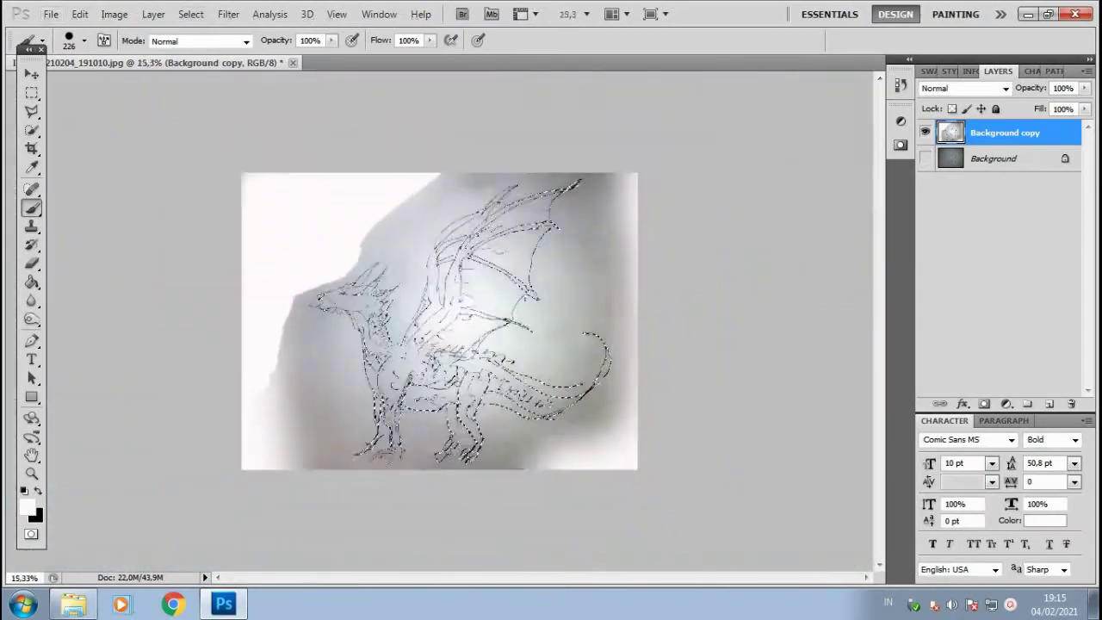
scroll(447, 319, up, 4)
click(32, 263)
click(109, 293)
click(129, 190)
click(654, 259)
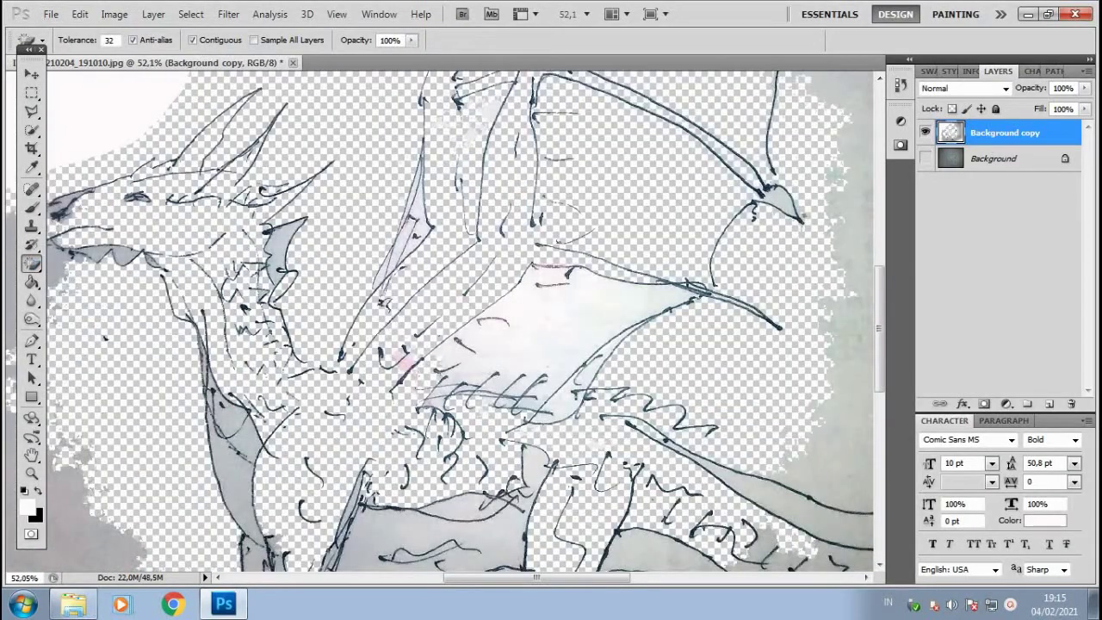
scroll(448, 319, down, 3)
scroll(448, 318, down, 3)
click(129, 387)
click(689, 448)
click(801, 344)
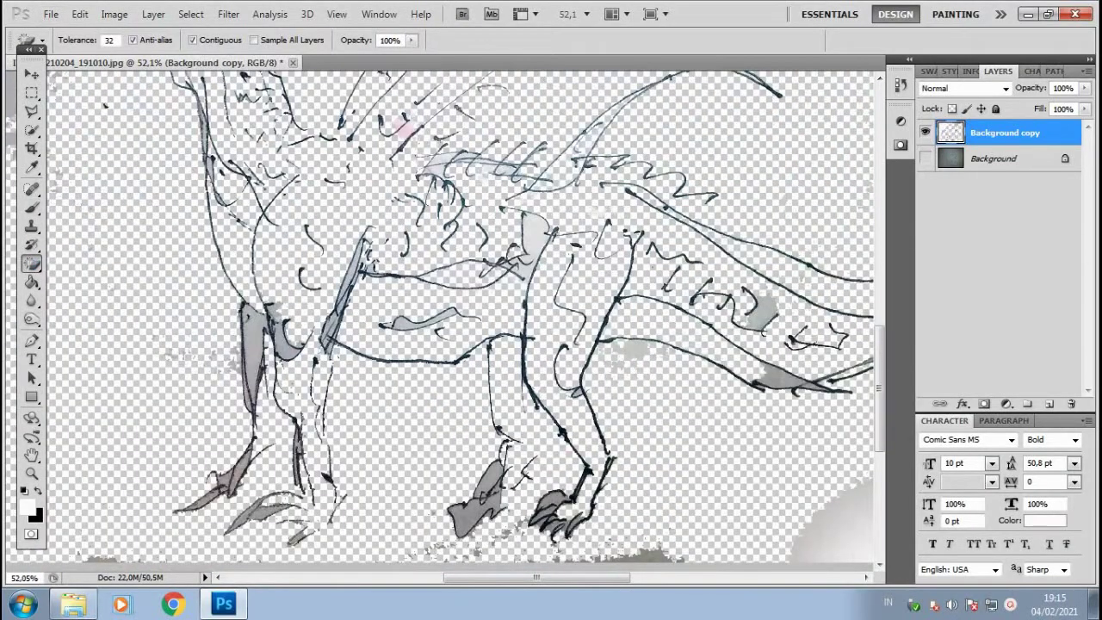
Erase the leftover grey paper at the right edge and check the result
scroll(293, 293, down, 4)
scroll(293, 292, up, 5)
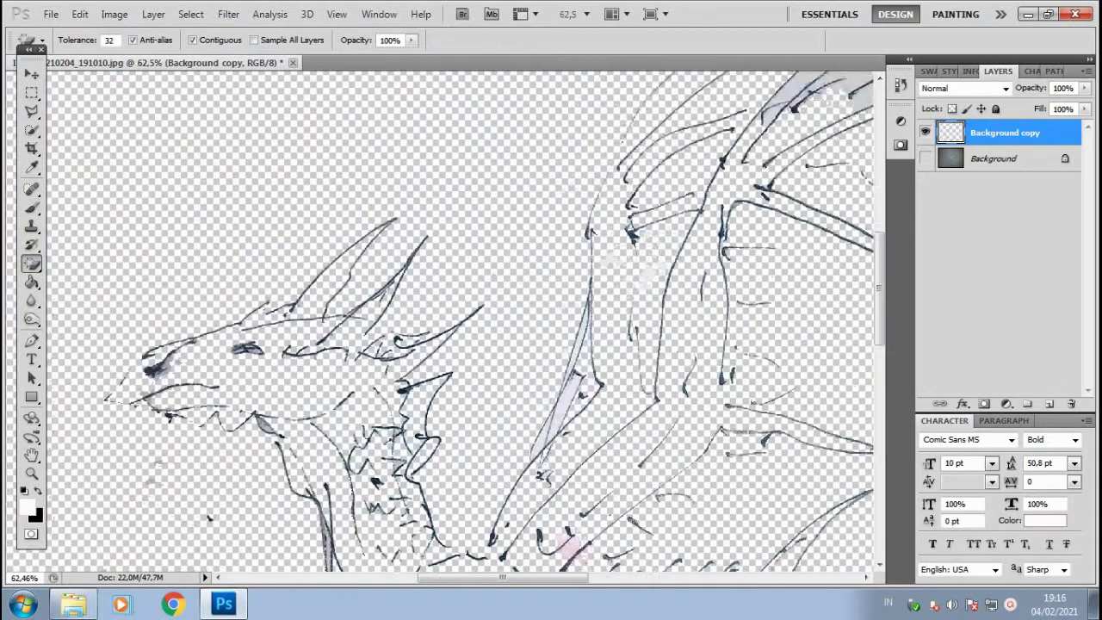
scroll(293, 293, down, 5)
click(655, 508)
scroll(503, 183, up, 3)
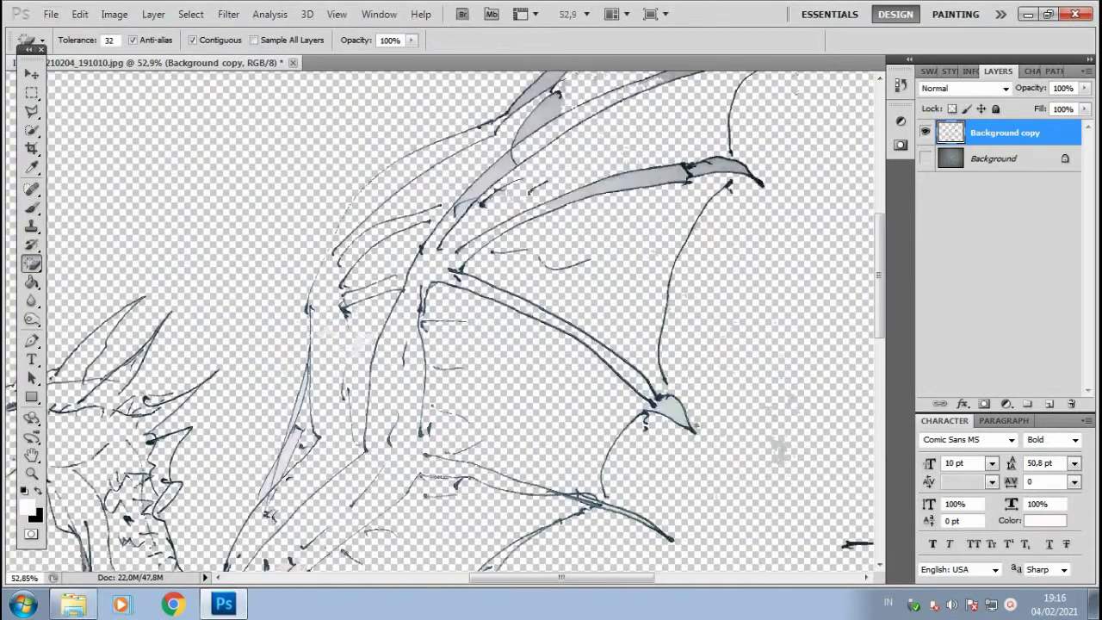
scroll(301, 318, down, 4)
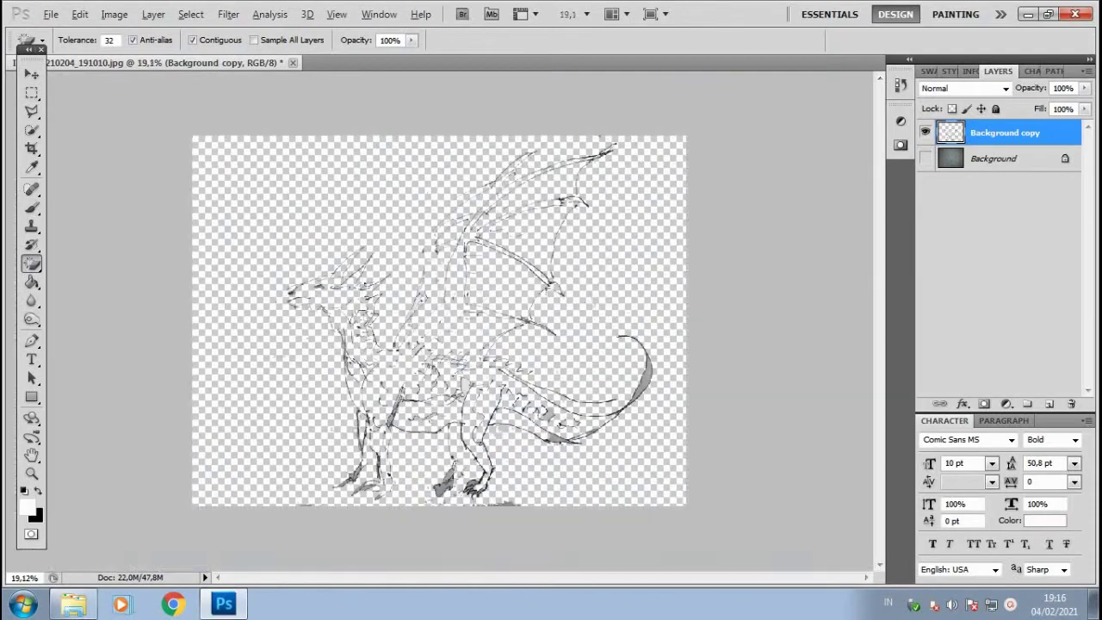
scroll(301, 319, up, 7)
scroll(448, 319, down, 1)
scroll(448, 319, down, 2)
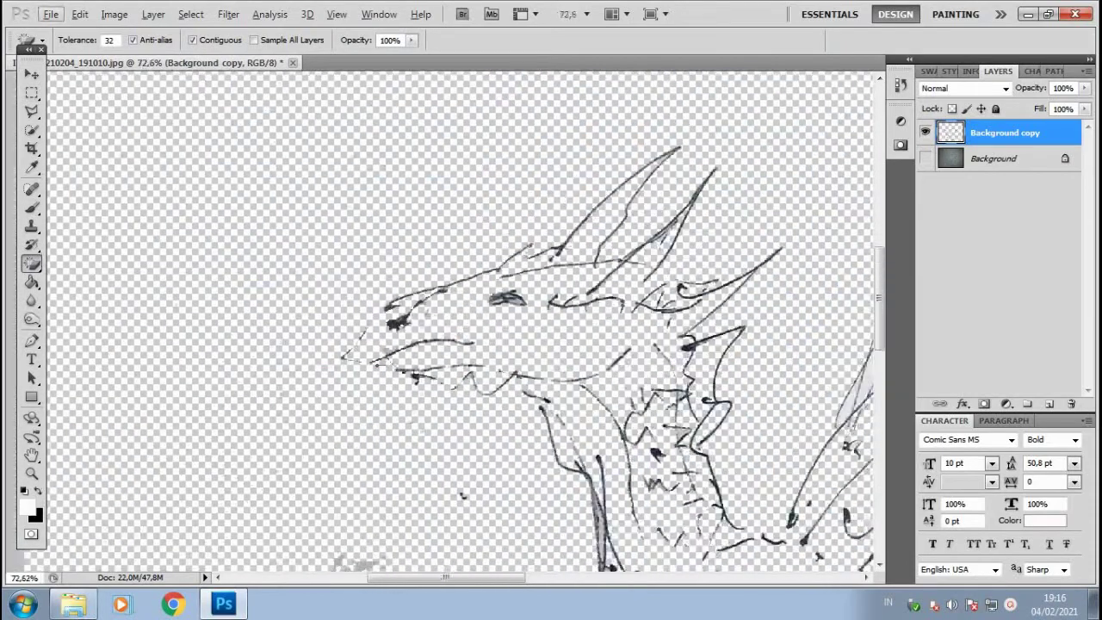
scroll(448, 319, up, 4)
scroll(447, 319, down, 3)
Add a new layer beneath the line art and fill it with white
key(m)
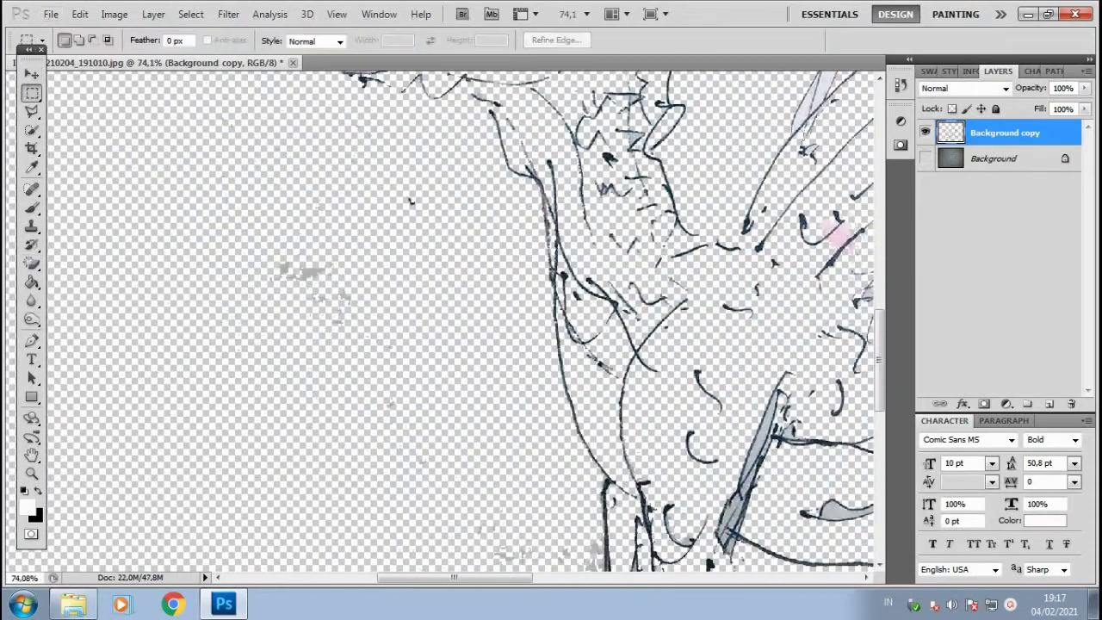
scroll(439, 320, down, 5)
key(ctrl+shift+alt+n)
key(ctrl+bracketleft)
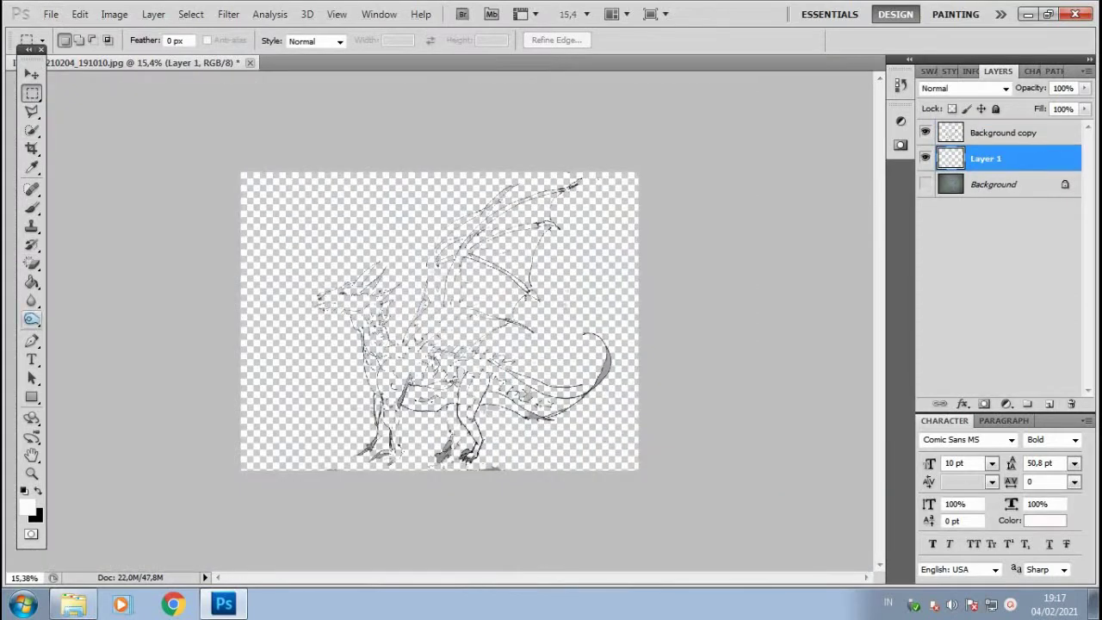
key(g)
key(alt+BackSpace)
Widen the canvas to 150 and fill the new side strips white
scroll(439, 321, up, 1)
key(ctrl+bracketright)
scroll(439, 320, down, 1)
key(ctrl+alt+c)
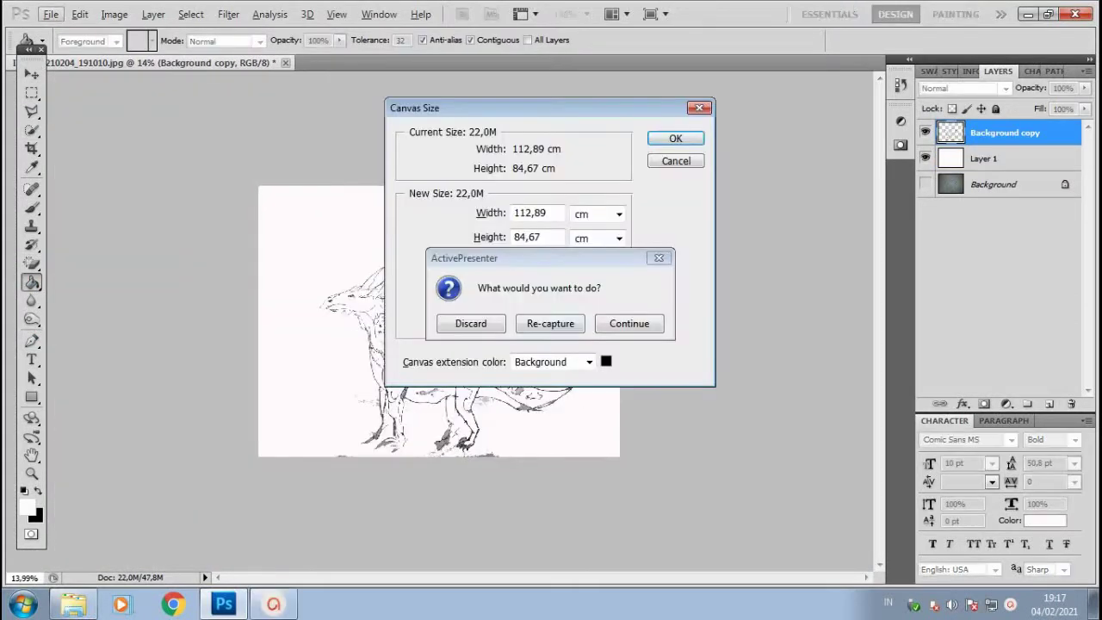
text(150)
key(Return)
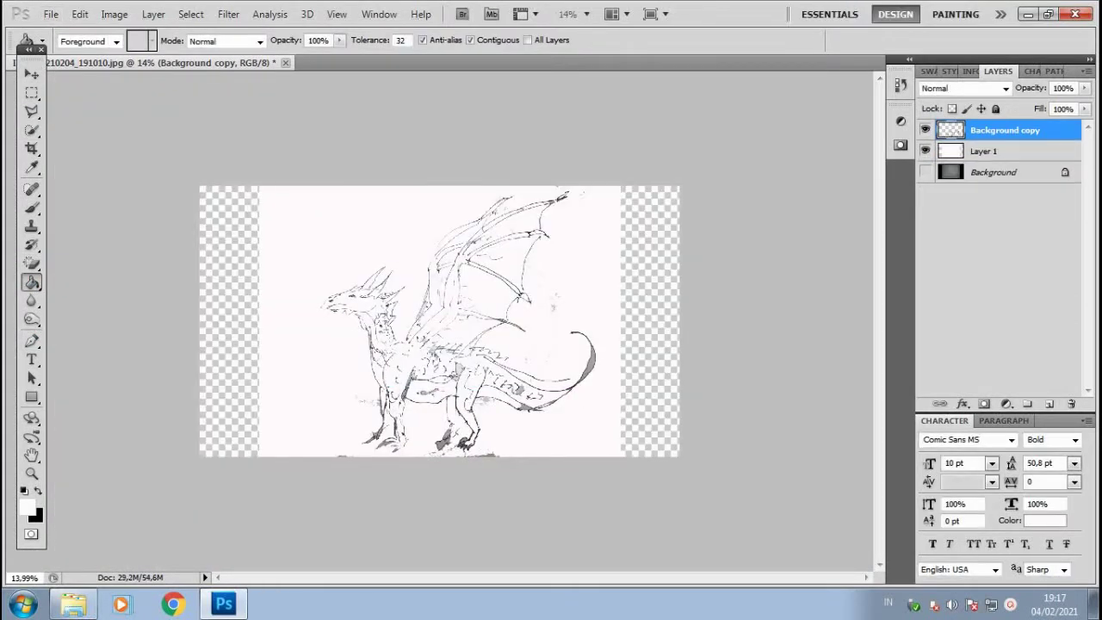
key(ctrl+bracketleft)
key(alt+BackSpace)
Free-transform the line art layer and commit the change
key(ctrl+t)
key(Return)
key(ctrl+bracketright)
key(ctrl+t)
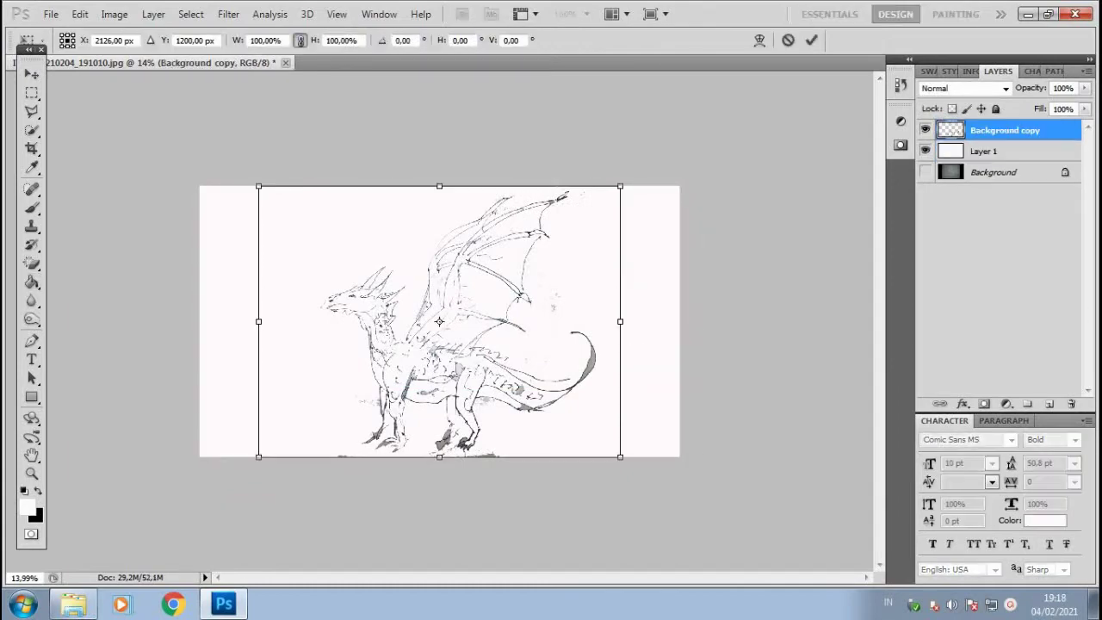
key(Return)
scroll(396, 319, up, 5)
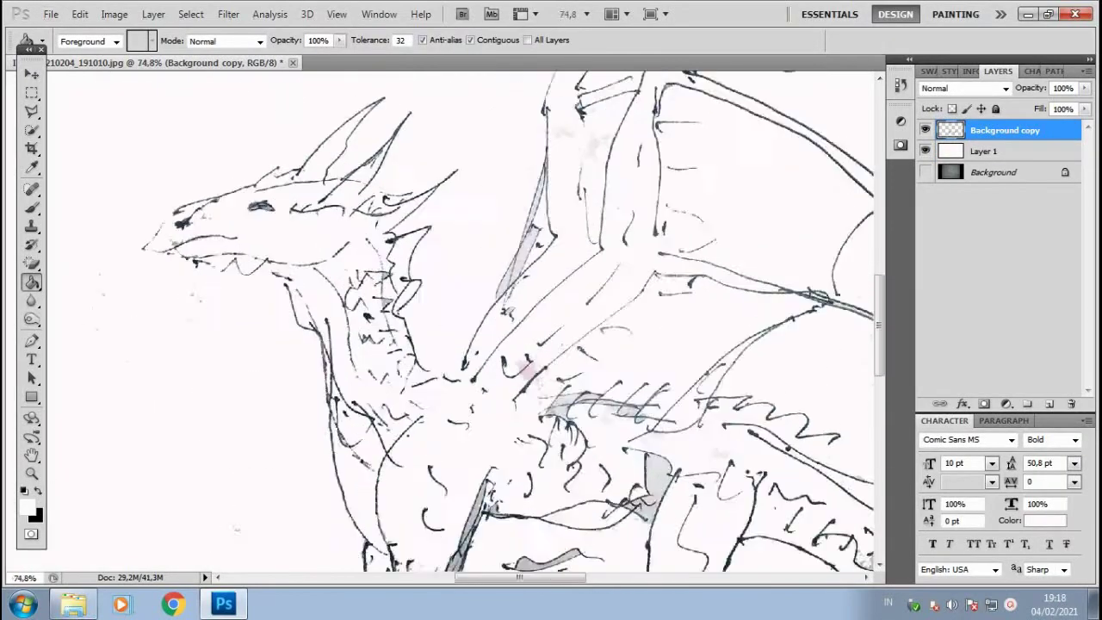
scroll(465, 319, up, 2)
Duplicate the line art layer and merge the stacked copies into one layer
right_click(999, 130)
key(Escape)
key(ctrl+j)
key(ctrl+j)
key(ctrl+j)
key(ctrl+j)
key(ctrl+j)
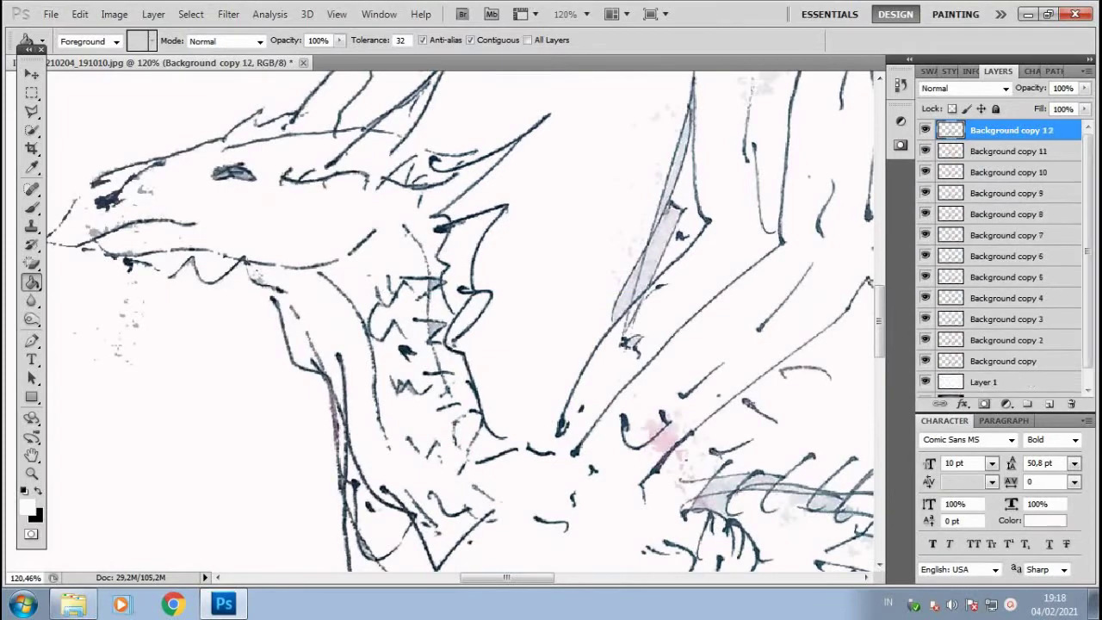
shift+click(1003, 318)
right_click(1008, 194)
click(867, 536)
scroll(465, 318, down, 3)
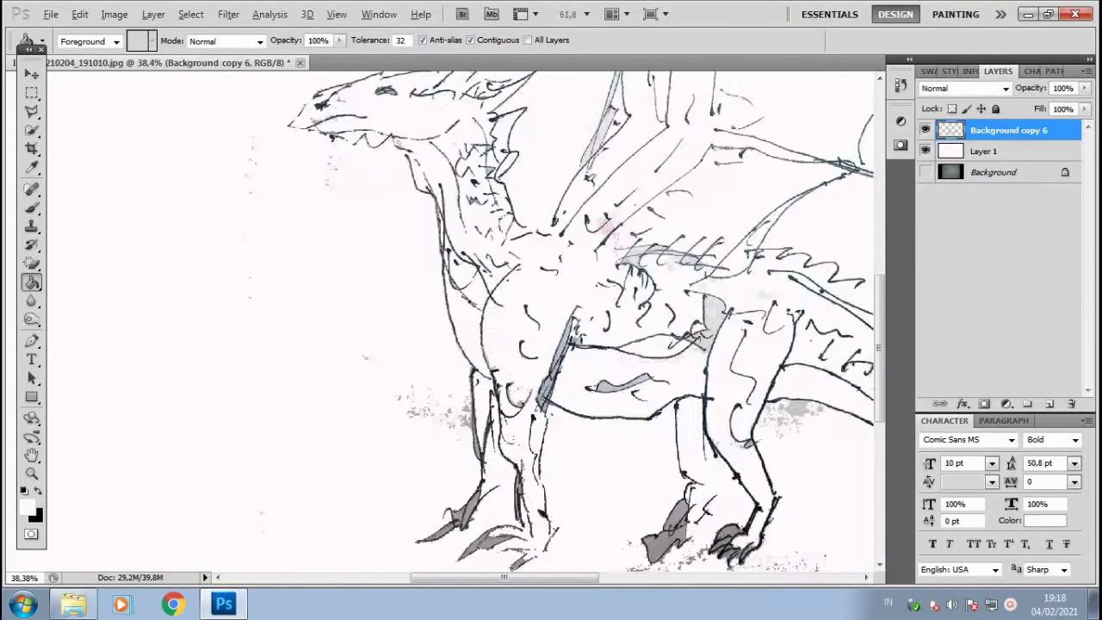
scroll(465, 319, up, 4)
key(p)
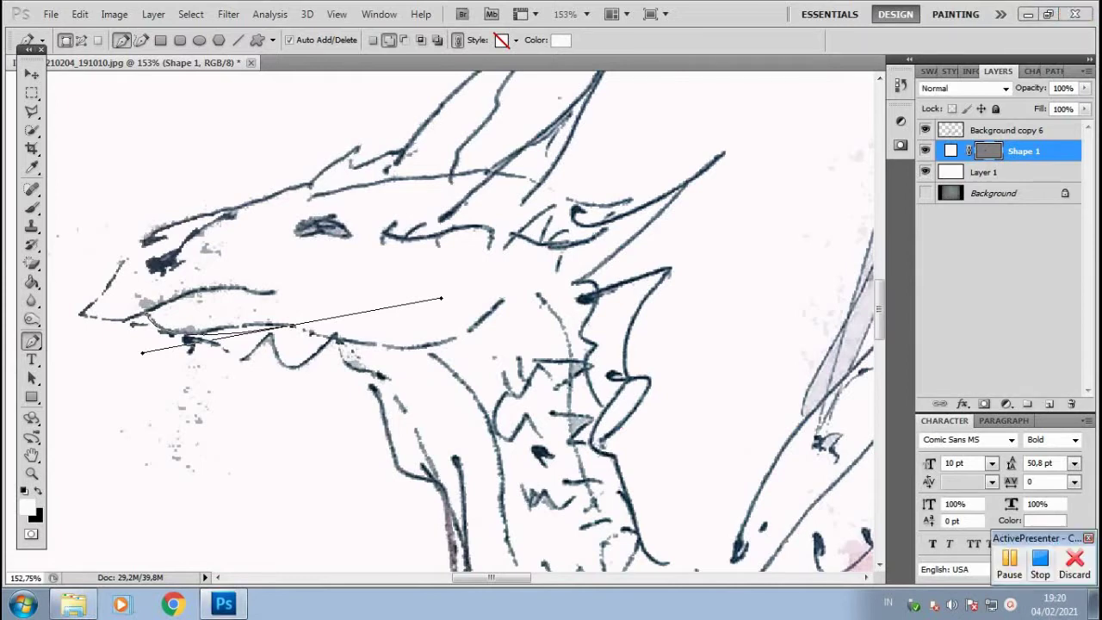
Finish the head outline with a final anchor at the snout tip
scroll(271, 339, up, 3)
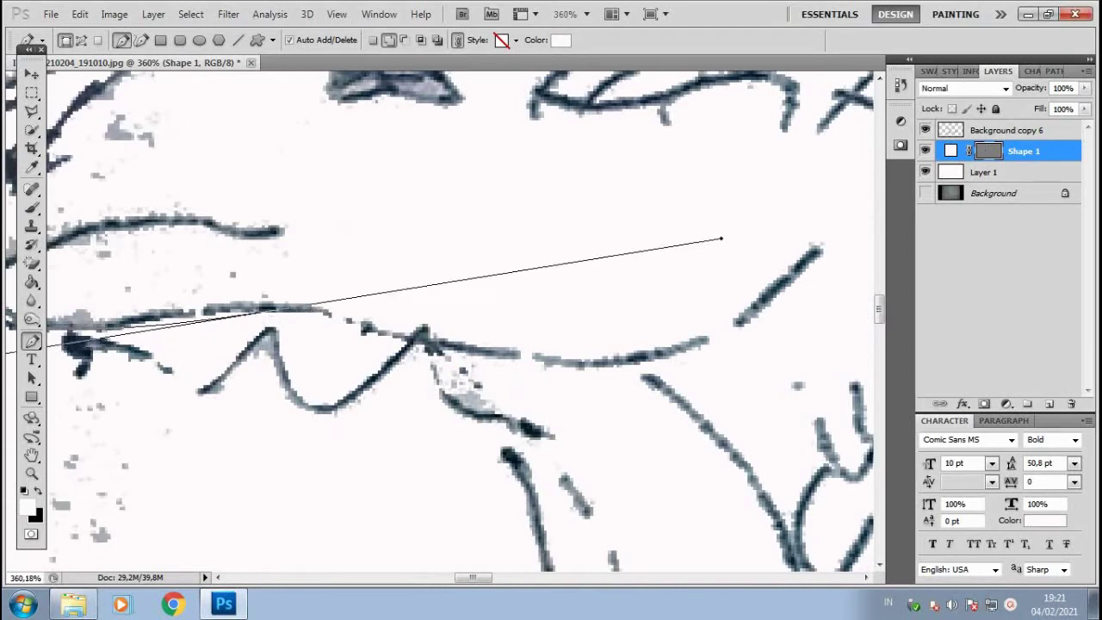
scroll(194, 333, down, 3)
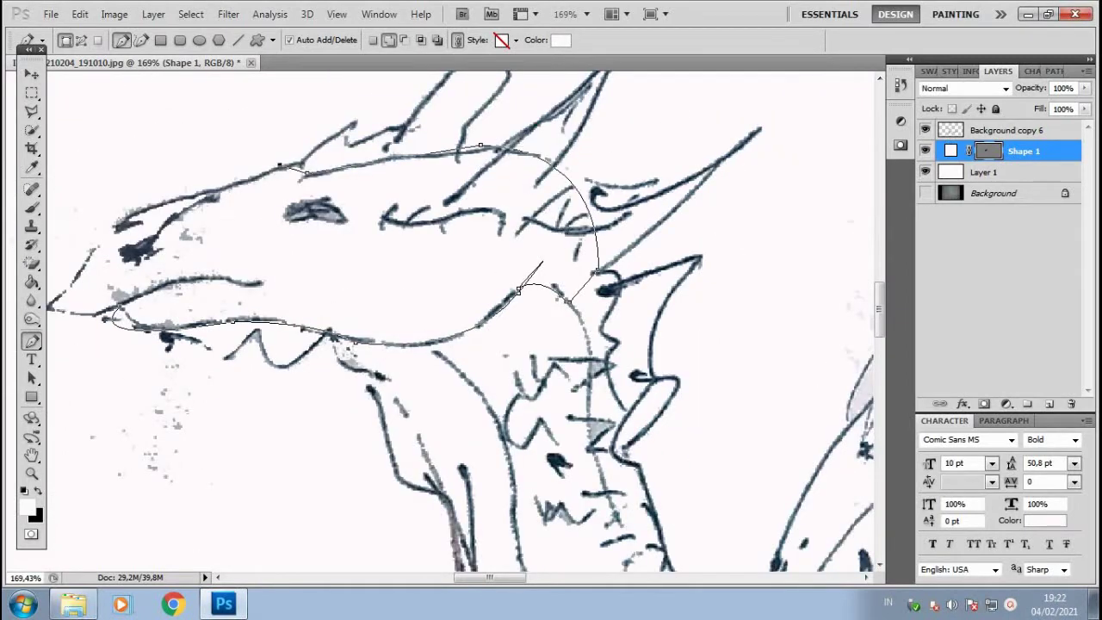
click(172, 291)
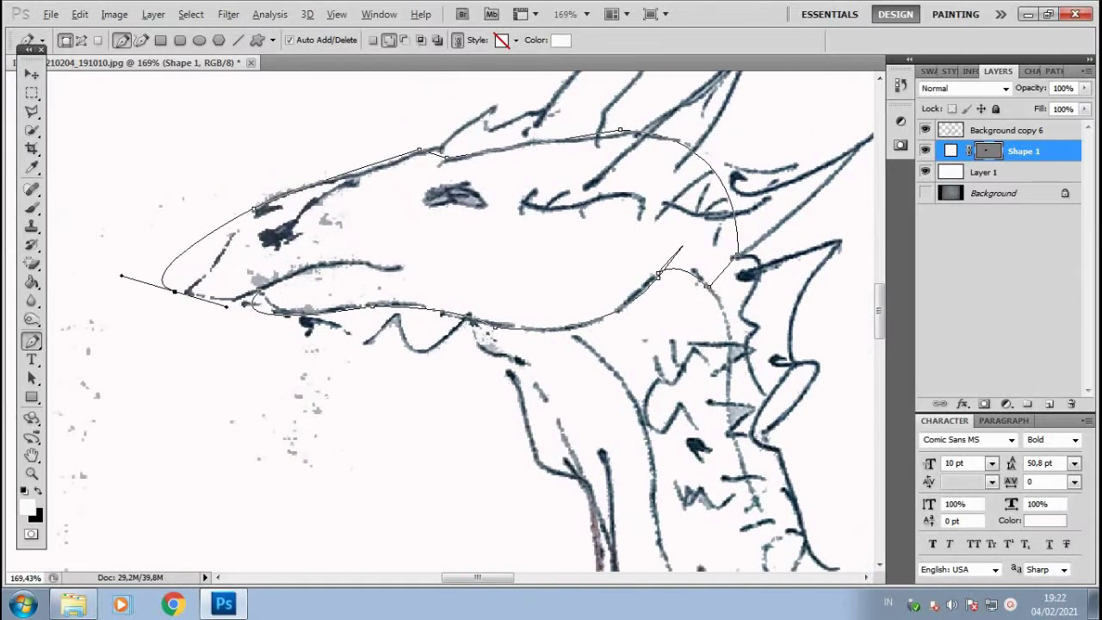
scroll(172, 291, up, 3)
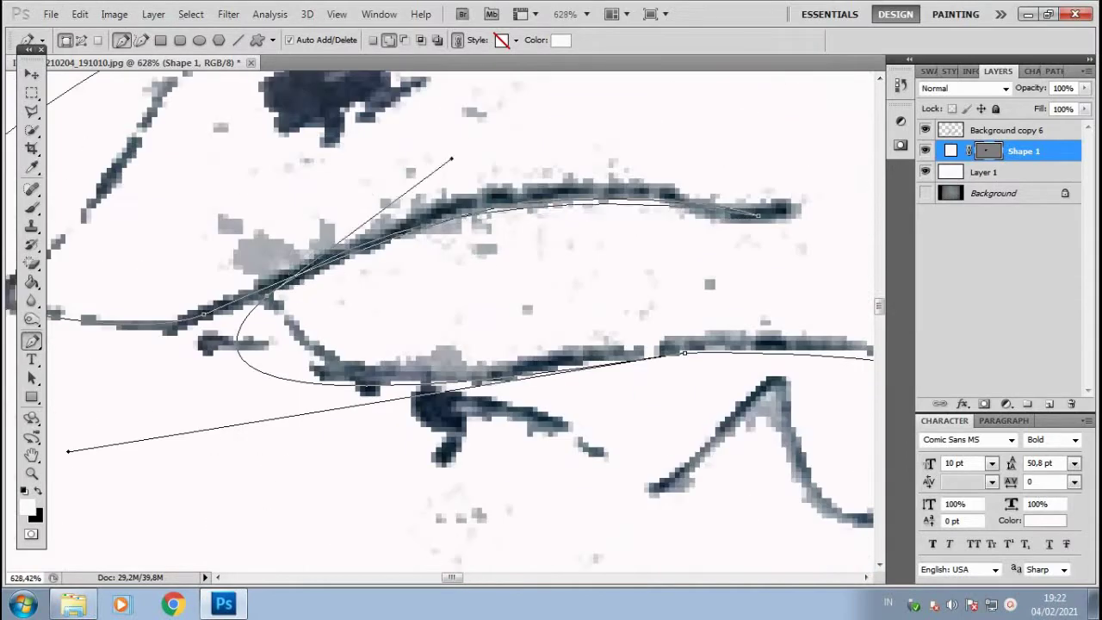
scroll(172, 291, down, 2)
Set the head shape's fill to a greyish olive colour
double_click(951, 151)
mouse_move(803, 259)
mouse_down()
mouse_move(803, 385)
mouse_move(733, 362)
mouse_up()
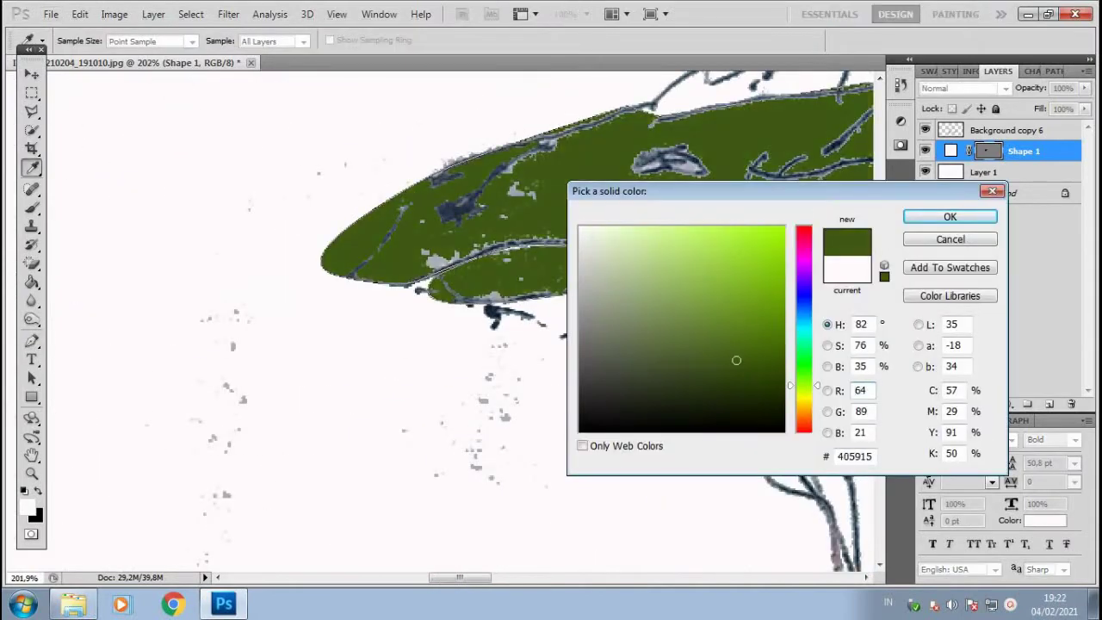
click(804, 403)
click(674, 287)
click(600, 358)
key(Return)
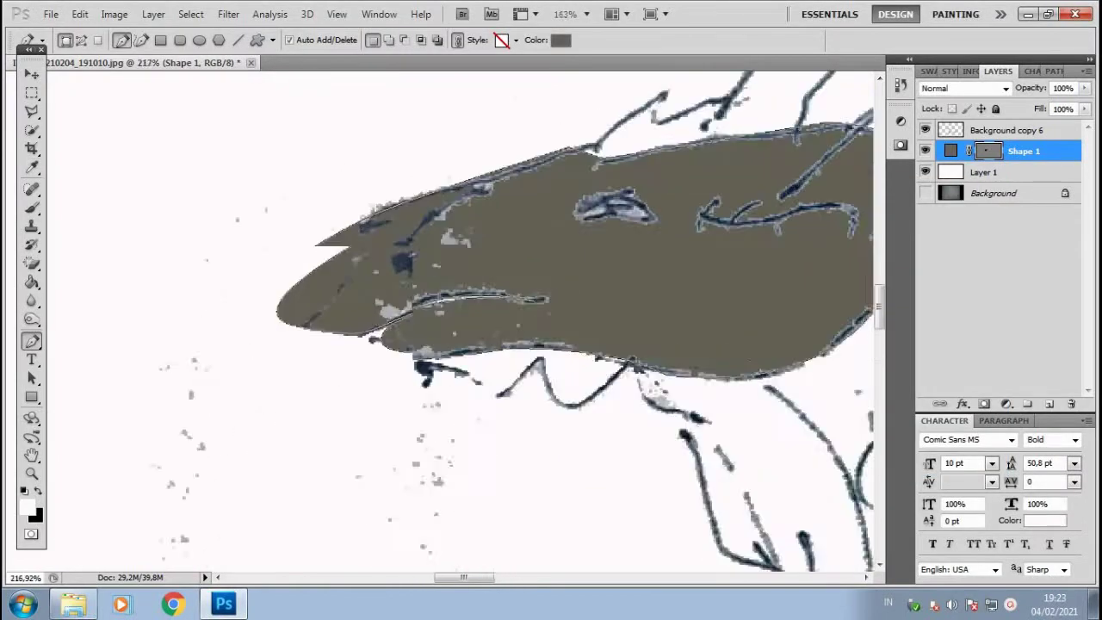
scroll(460, 318, down, 3)
key(alt+bracketleft)
scroll(461, 319, up, 2)
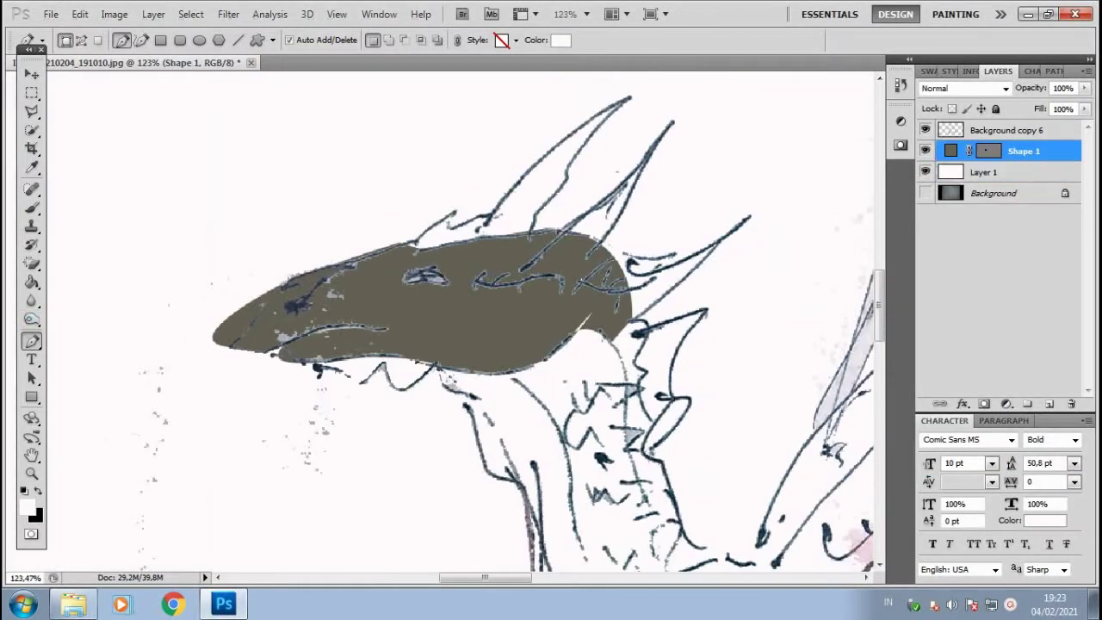
Begin a new shape path along the dragon's belly
scroll(568, 431, down, 2)
scroll(568, 431, down, 2)
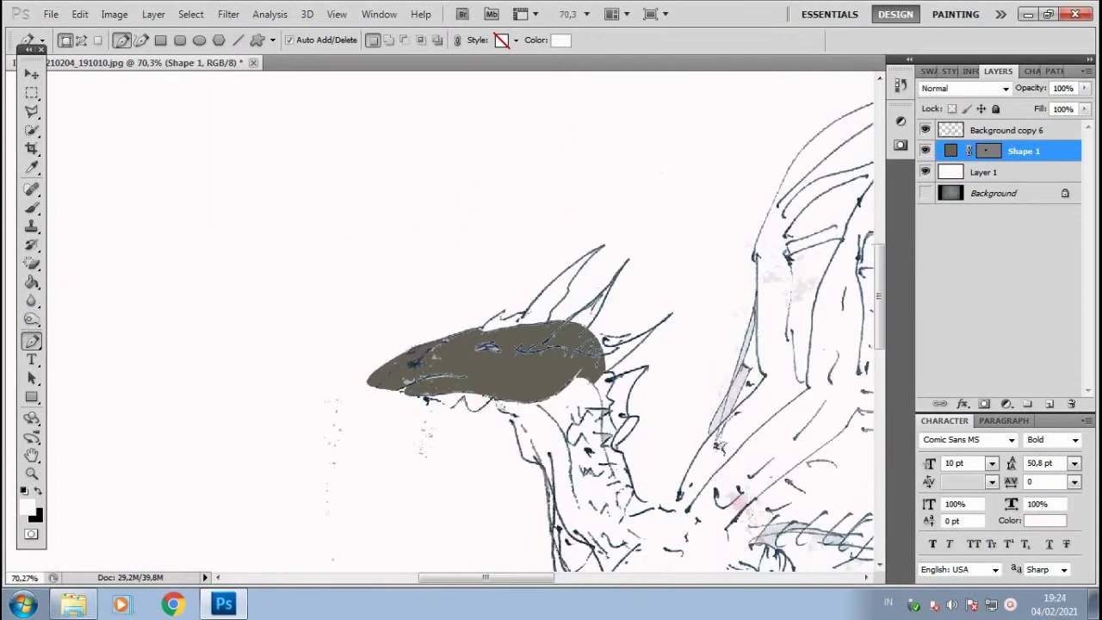
click(499, 405)
scroll(534, 387, down, 2)
scroll(566, 371, down, 3)
scroll(560, 345, up, 3)
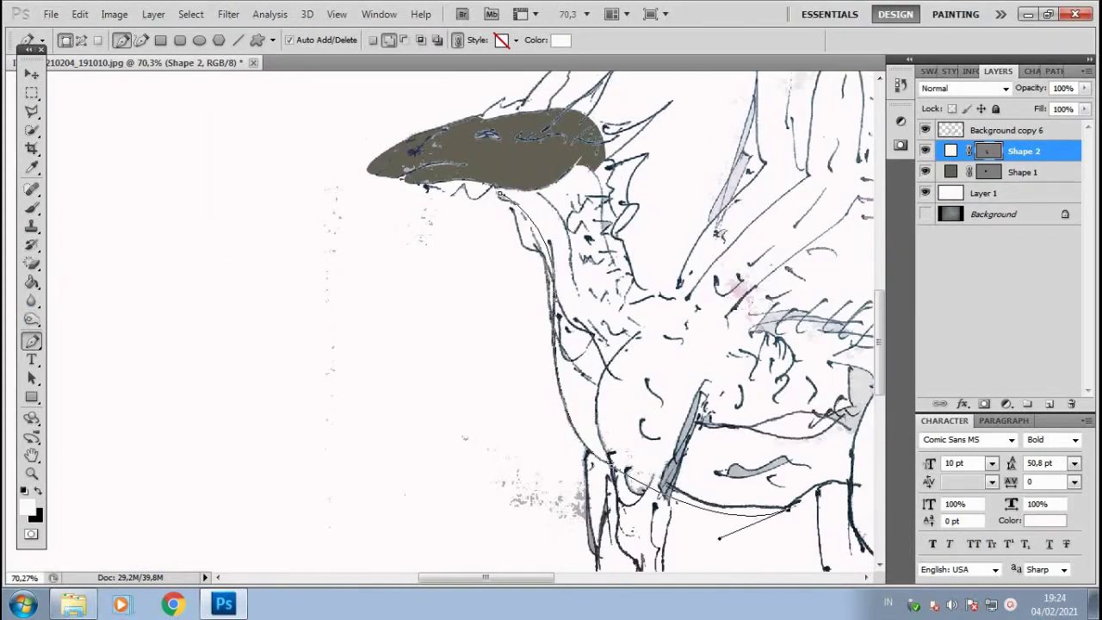
Trace the underside outline along the belly and throat and close it into a shape
scroll(829, 497, right, 5)
click(830, 497)
scroll(458, 326, right, 4)
scroll(458, 326, down, 1)
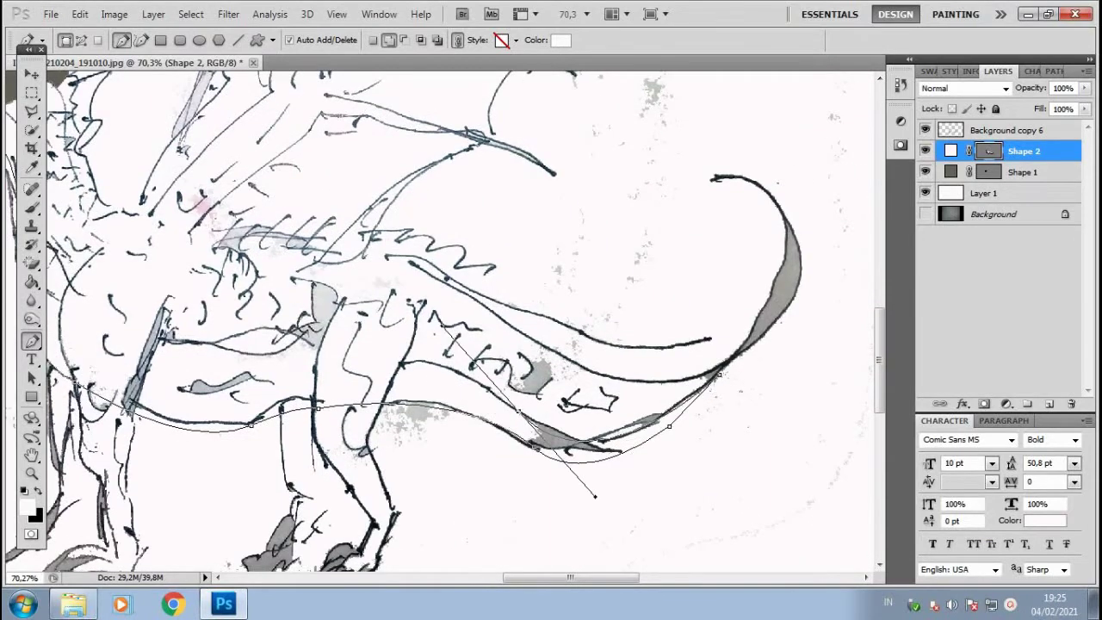
scroll(261, 176, left, 5)
scroll(261, 176, up, 1)
click(261, 176)
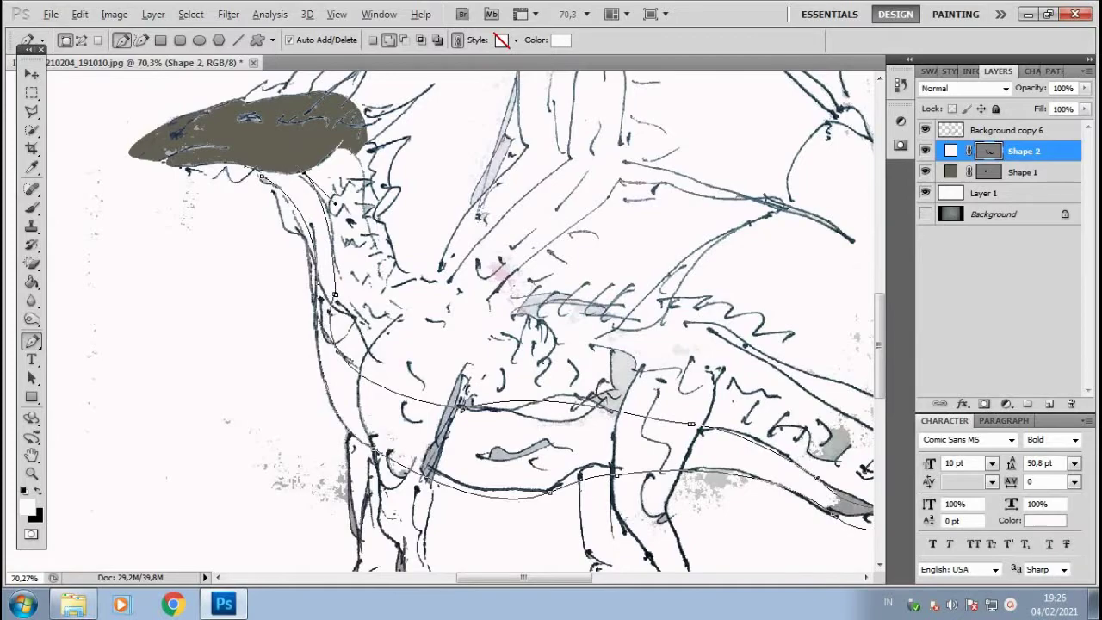
scroll(261, 176, up, 3)
click(368, 148)
scroll(368, 147, down, 3)
Set the underside shape's fill to light grey #cfcbcd
double_click(989, 150)
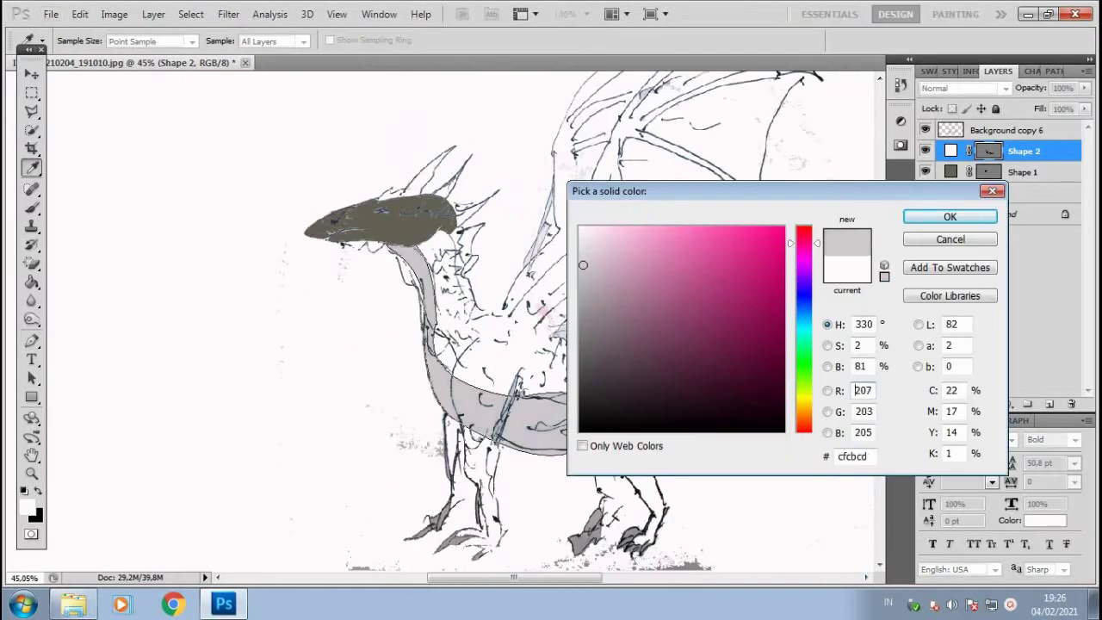
key(Return)
scroll(461, 321, up, 2)
scroll(461, 321, down, 3)
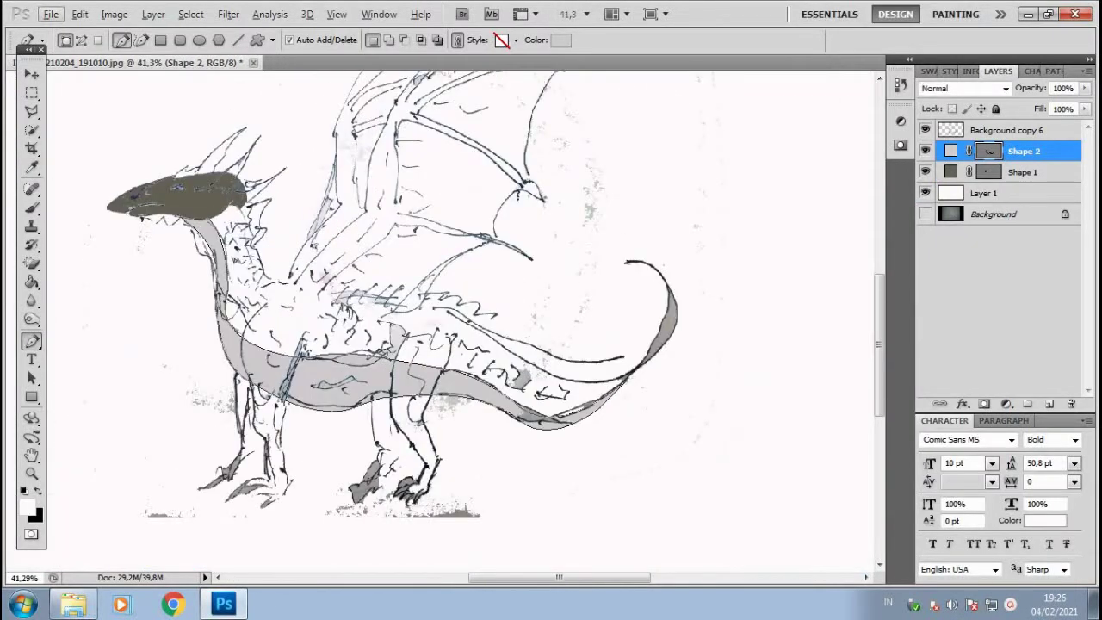
Select the head shape (Shape 1) and open its fill Color Picker
click(1023, 172)
scroll(147, 243, up, 4)
double_click(951, 172)
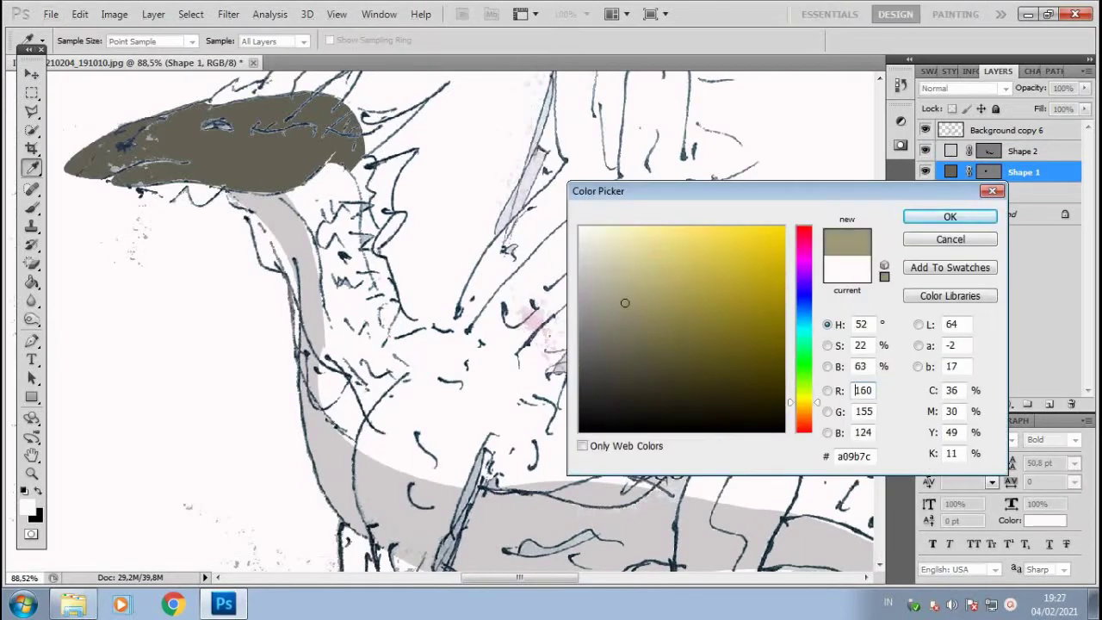
Confirm the tan fill colour and start Shape 3 with a point at the wing tip
key(Return)
scroll(461, 320, up, 2)
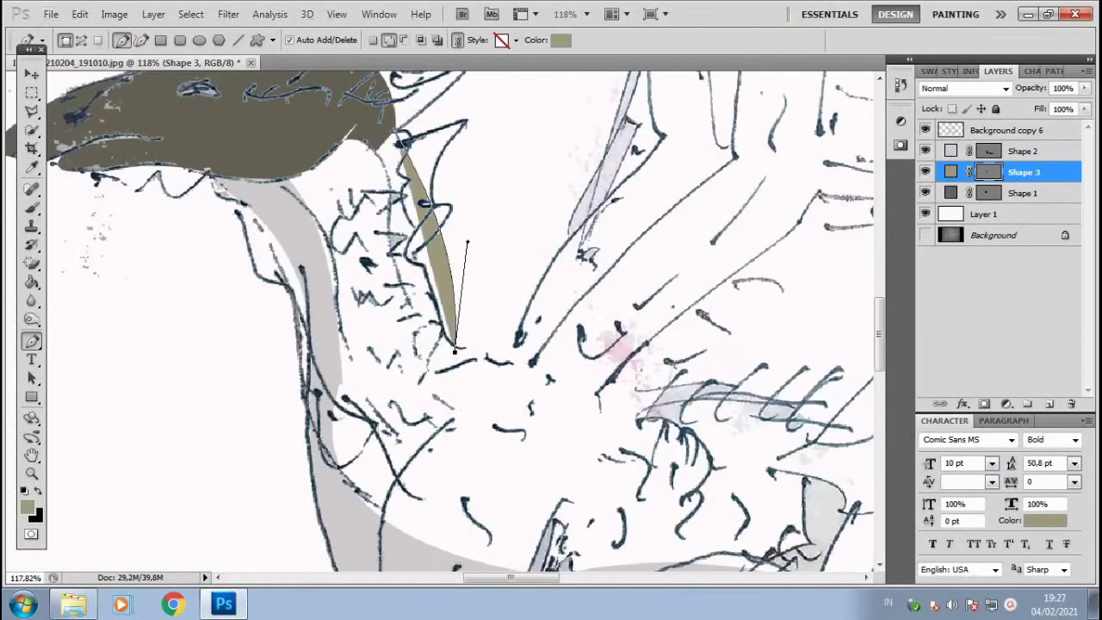
scroll(576, 296, down, 1)
scroll(575, 296, down, 1)
scroll(575, 297, down, 1)
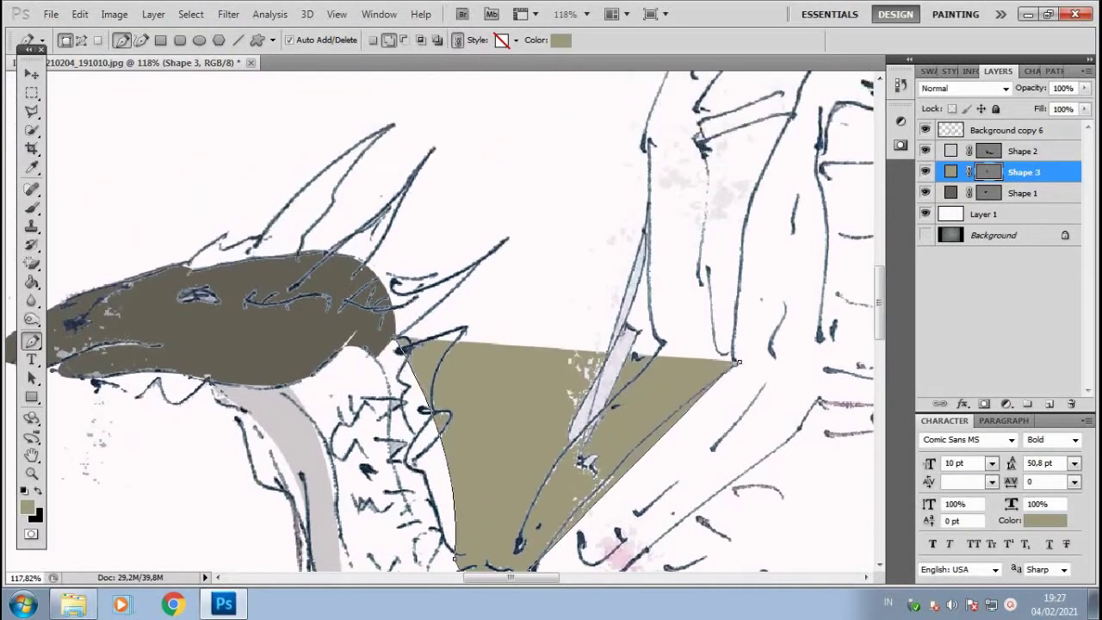
scroll(836, 211, down, 2)
scroll(835, 211, up, 4)
scroll(836, 211, down, 1)
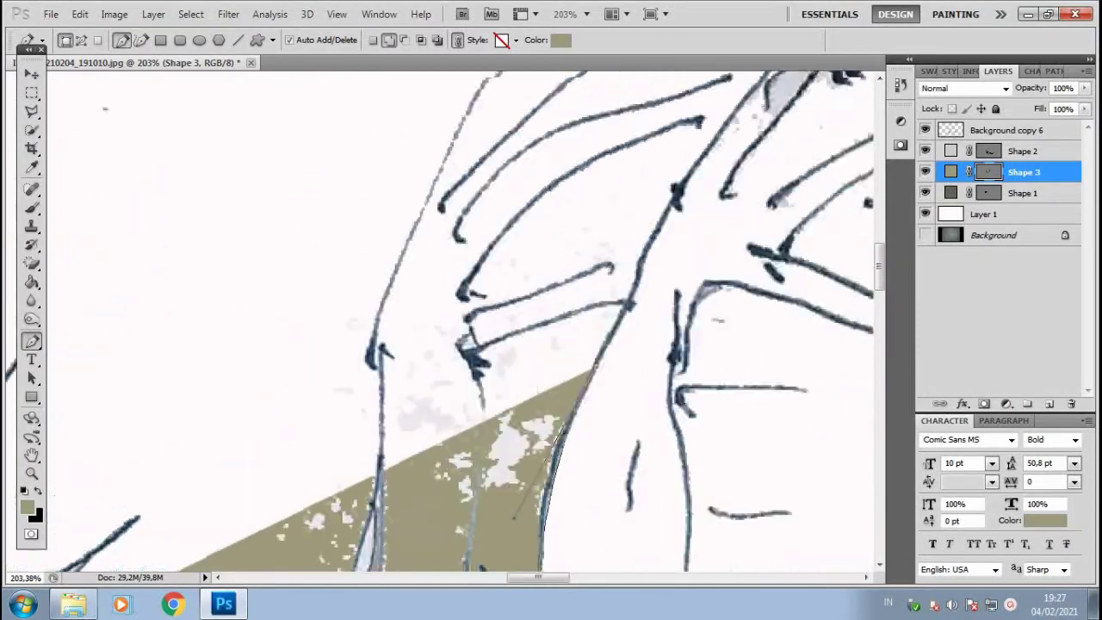
scroll(836, 211, down, 1)
drag(517, 336, 224, 388)
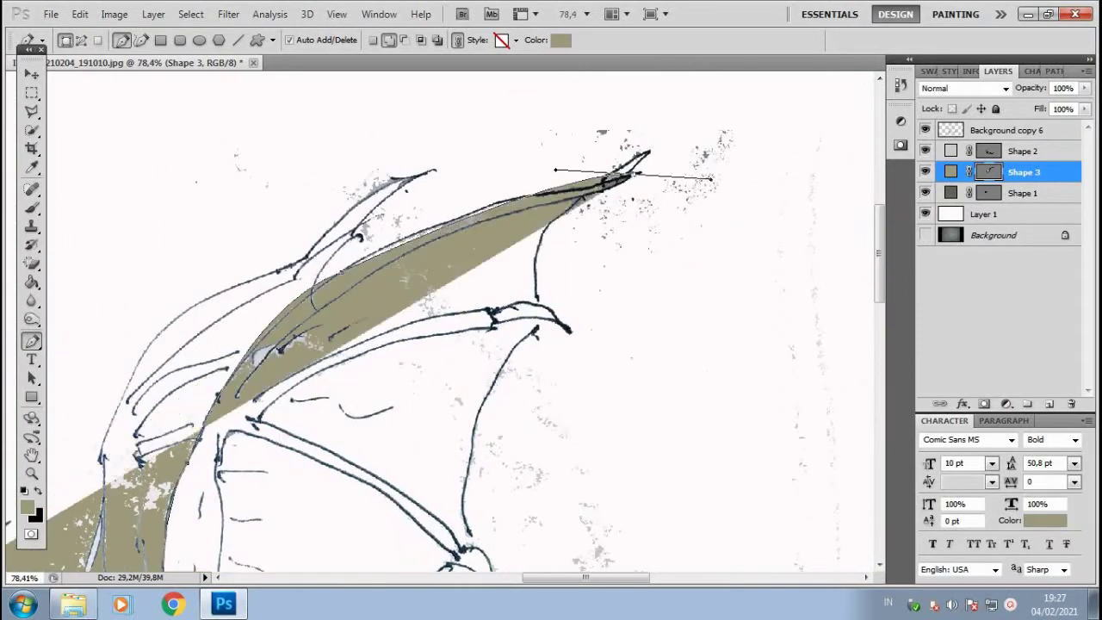
click(660, 142)
Curve the tan outline along the upper wing edge, into the joint and along the lower bone
scroll(652, 193, down, 3)
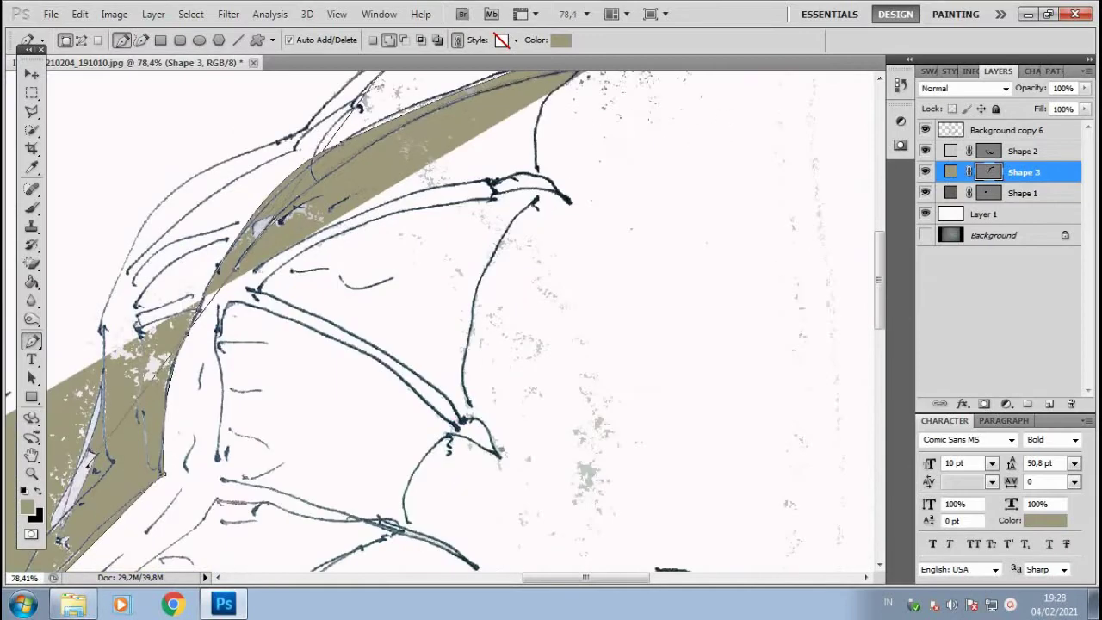
drag(488, 182, 560, 189)
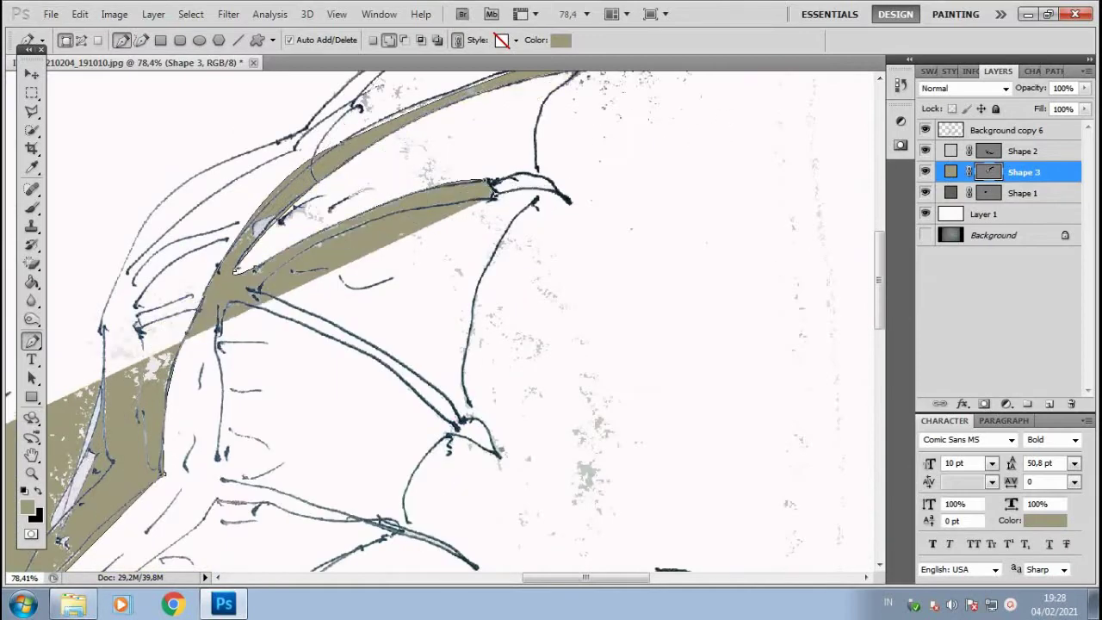
drag(256, 288, 177, 362)
scroll(236, 273, up, 3)
scroll(237, 273, up, 3)
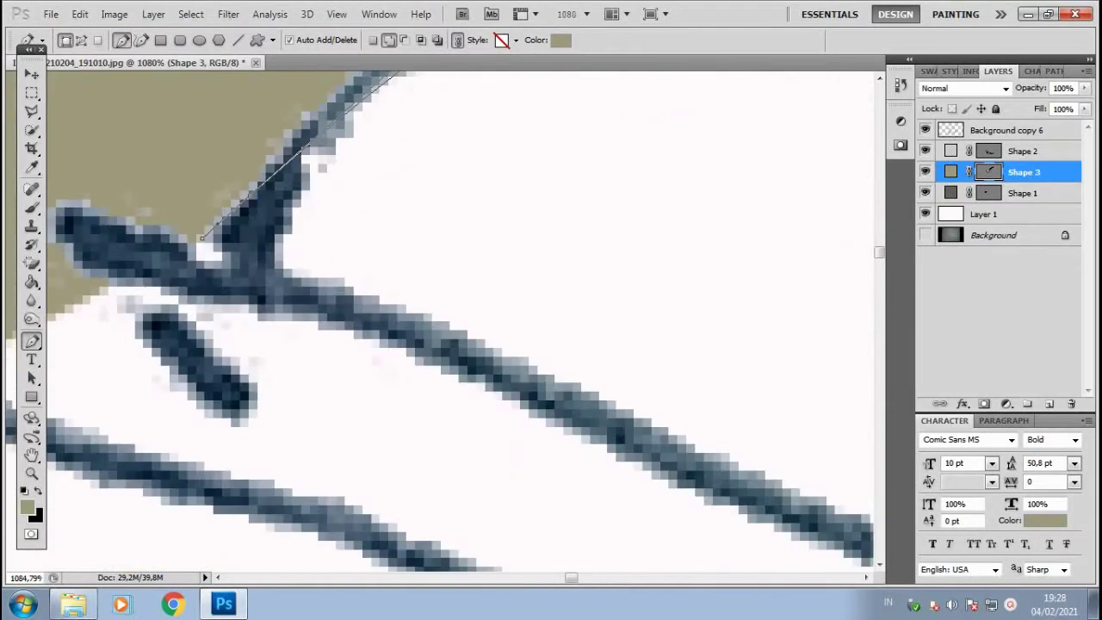
scroll(203, 237, down, 5)
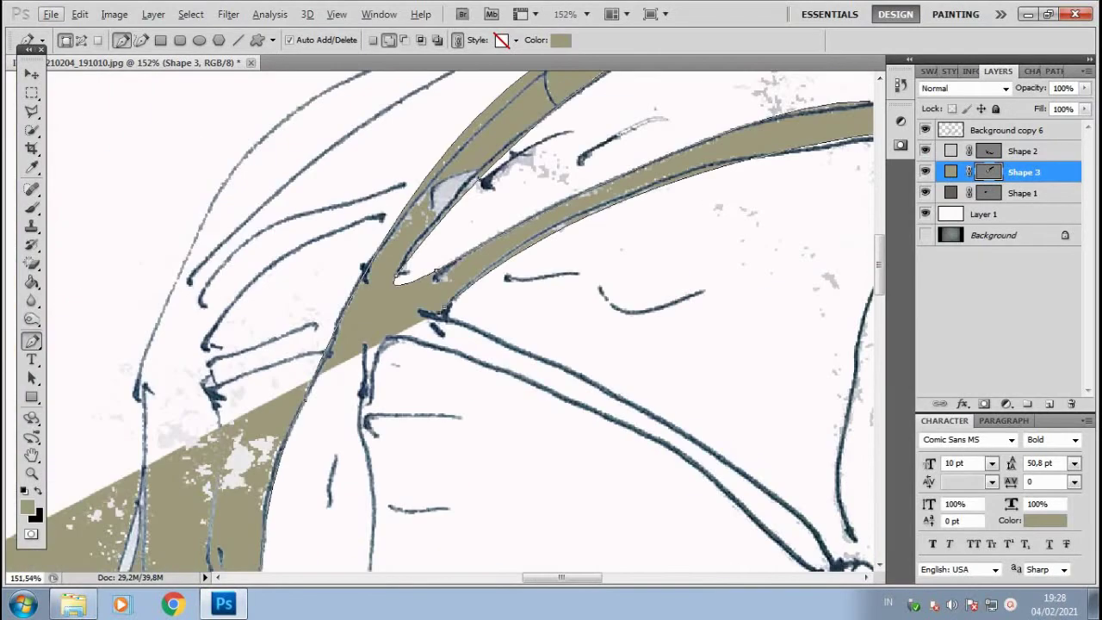
click(689, 429)
drag(689, 429, 431, 284)
click(579, 422)
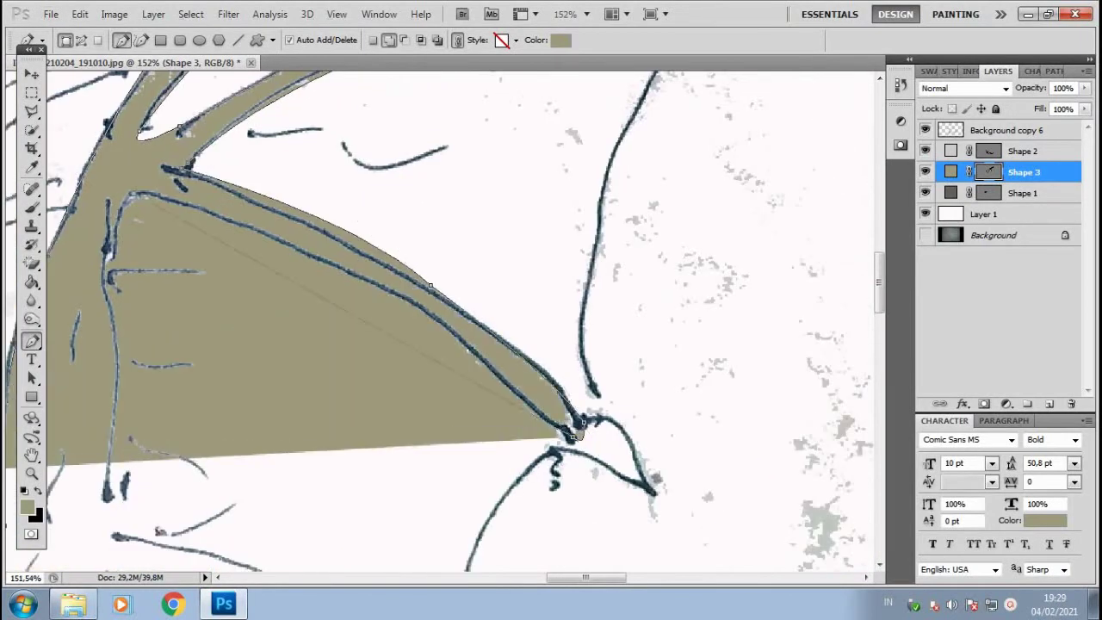
scroll(576, 431, left, 3)
click(101, 536)
Add the curved wing-edge tip and lower wing bone tip, then extend toward the tail
scroll(101, 537, down, 3)
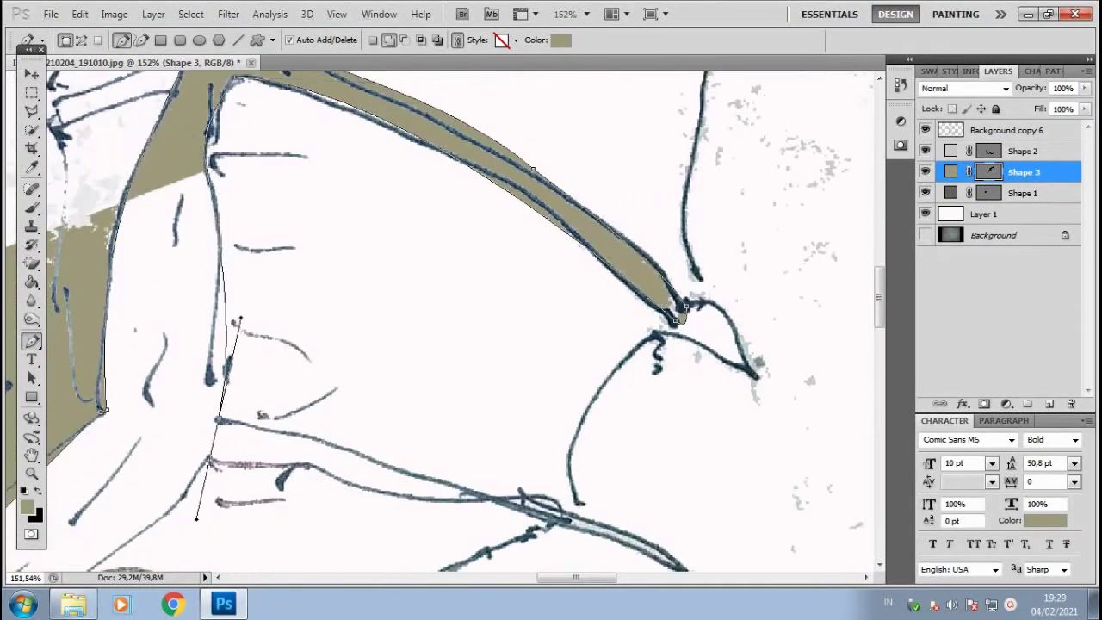
scroll(198, 520, down, 3)
drag(719, 323, 861, 529)
scroll(592, 301, down, 2)
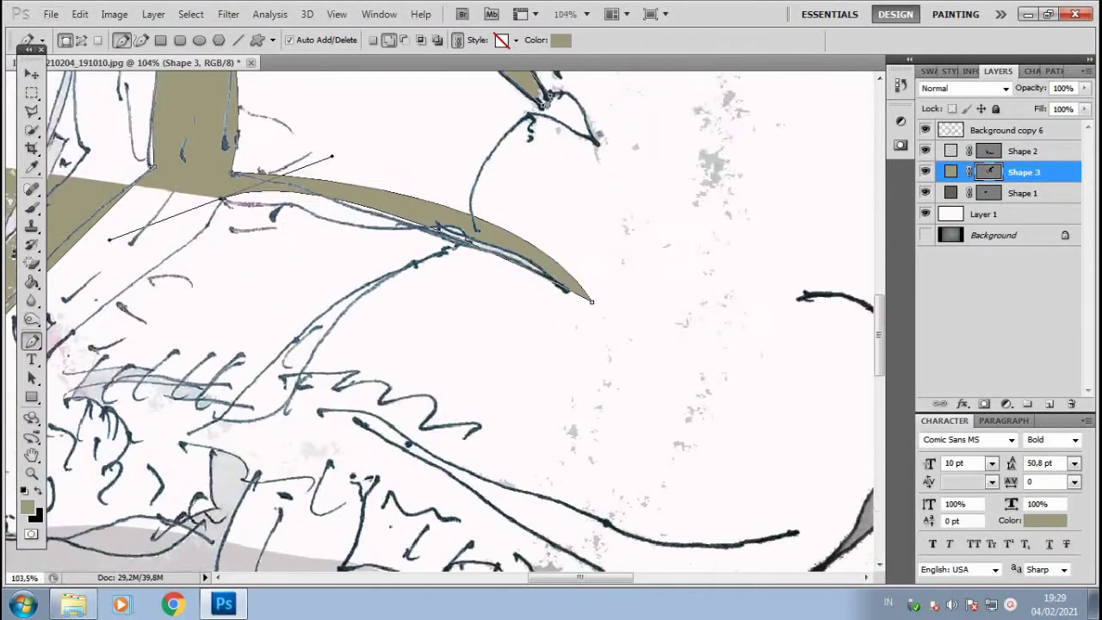
scroll(592, 302, down, 3)
scroll(592, 302, left, 5)
scroll(479, 177, up, 2)
scroll(479, 155, right, 3)
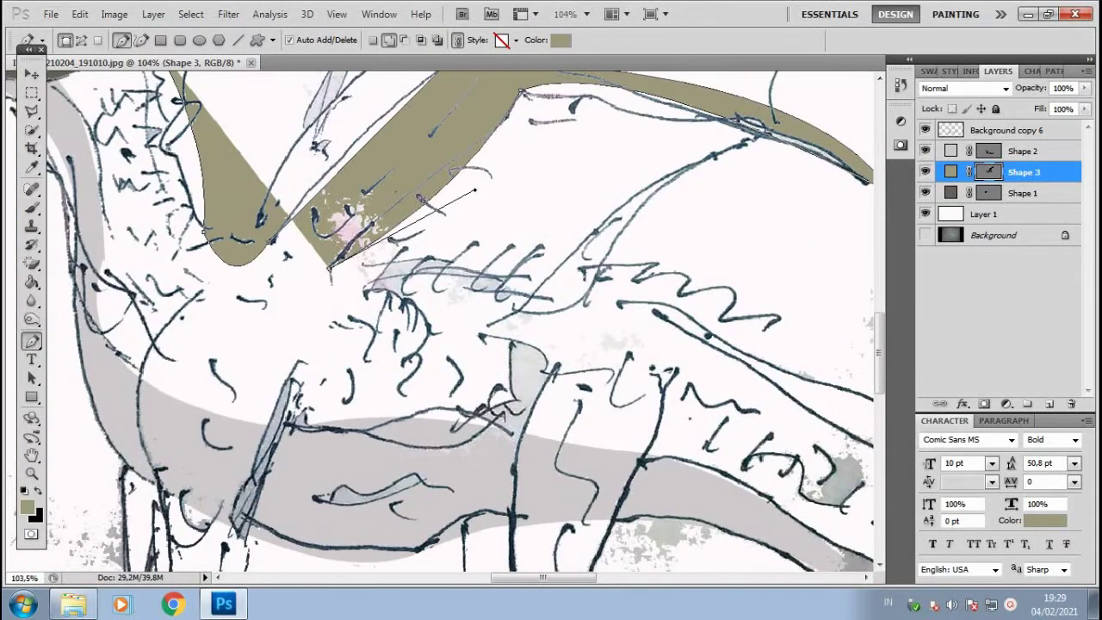
click(482, 122)
scroll(481, 123, right, 3)
scroll(456, 422, right, 4)
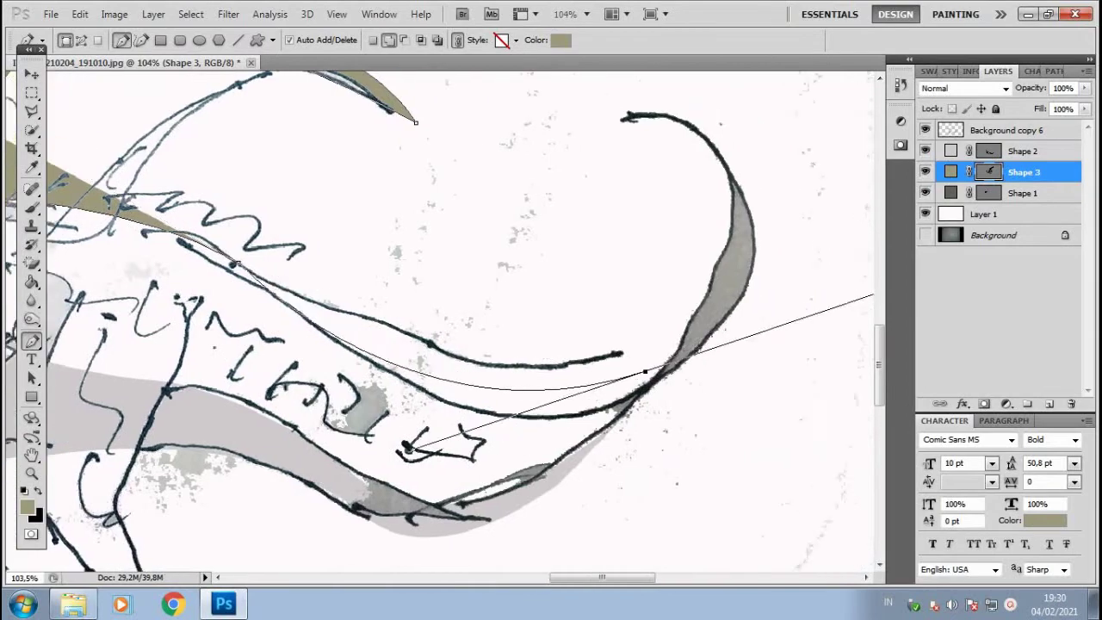
click(630, 373)
Carry the tan outline past the tail tip, narrowing it into a band along the tail
scroll(441, 318, up, 3)
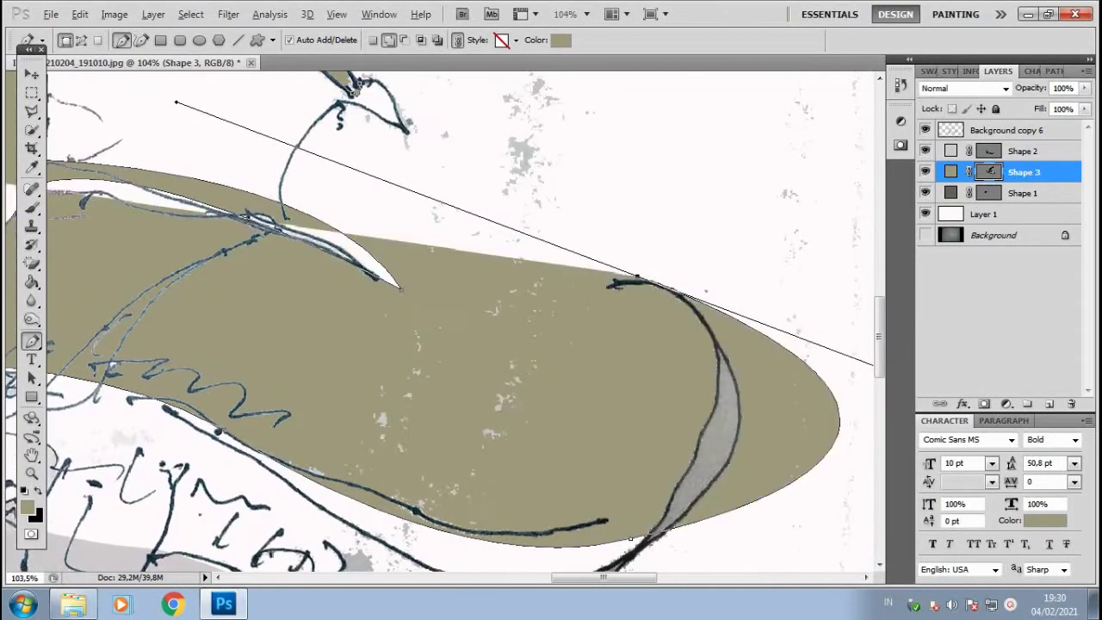
scroll(441, 318, down, 5)
click(689, 448)
scroll(689, 448, up, 2)
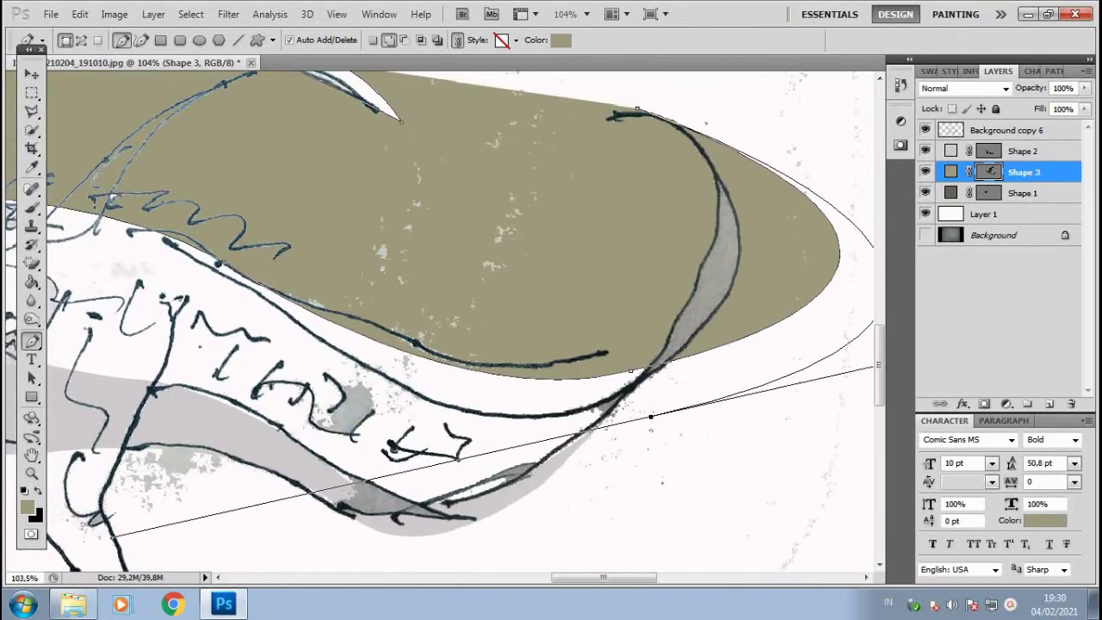
click(103, 536)
Finish the tan Shape 3, fit the whole dragon in view, and select the head shape layer
scroll(870, 370, down, 2)
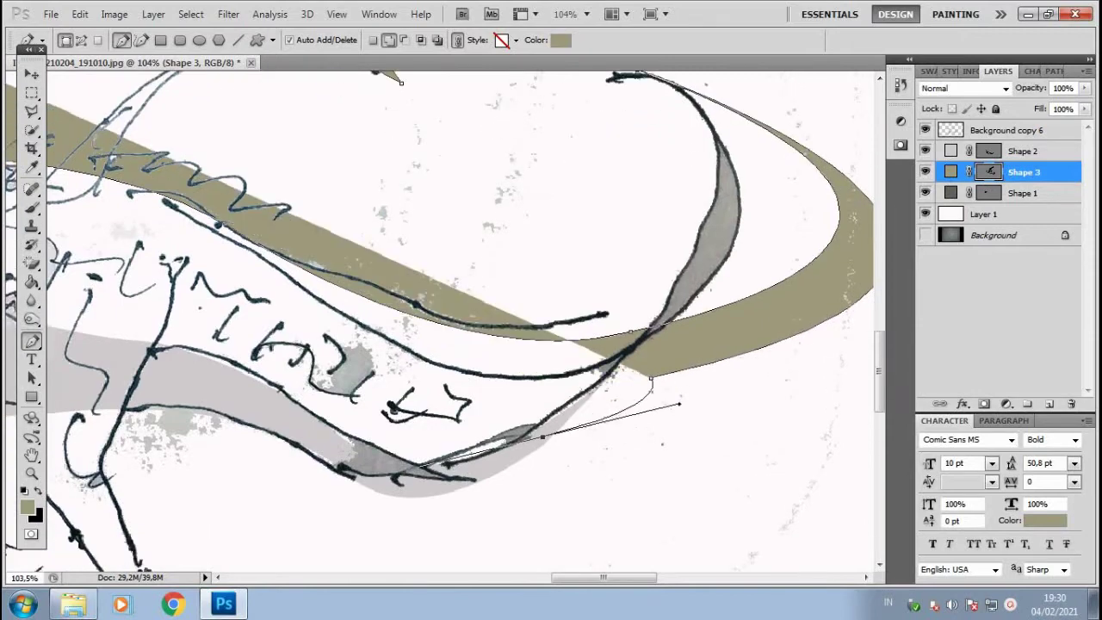
scroll(812, 498, up, 2)
scroll(811, 498, left, 5)
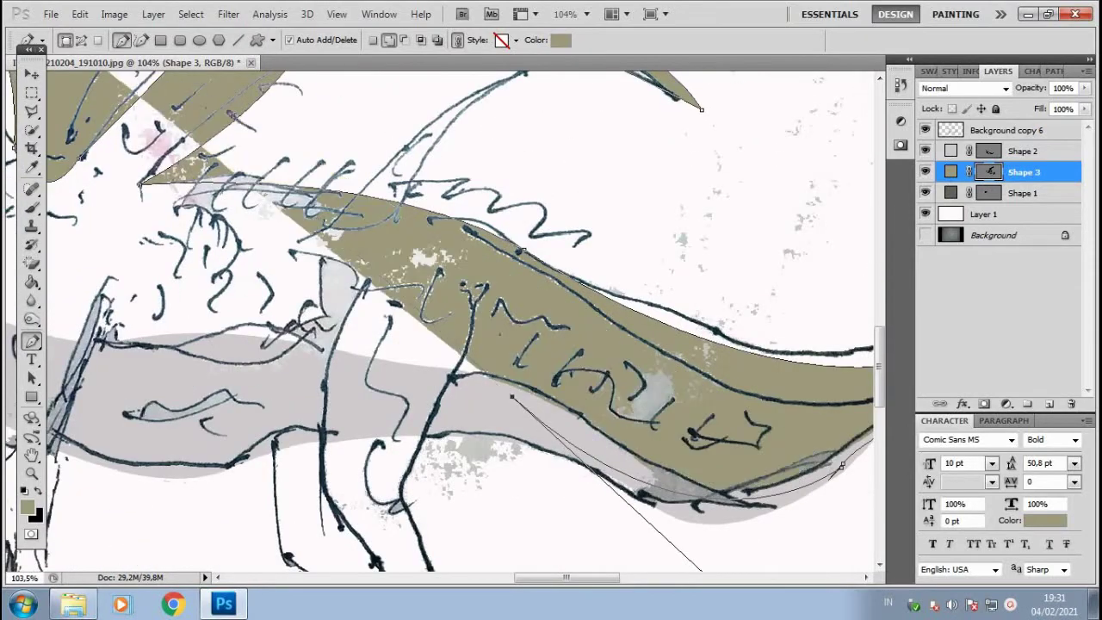
scroll(842, 465, up, 3)
scroll(839, 431, left, 3)
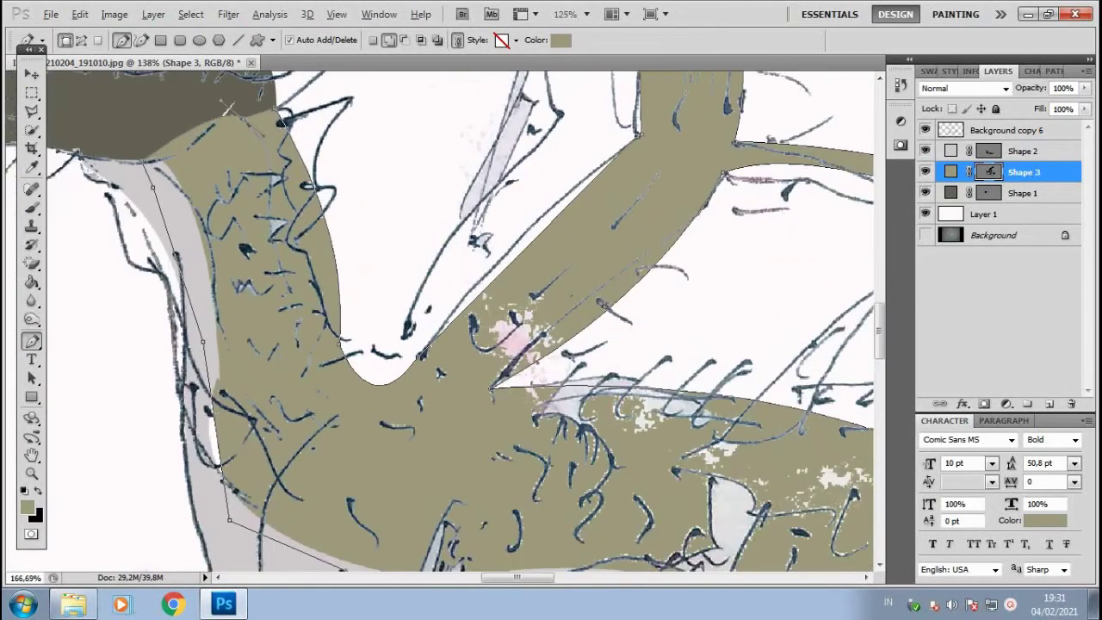
key(v)
key(ctrl+0)
click(1023, 193)
scroll(551, 327, up, 2)
Trace the dark charcoal Shape 4 from the wing tip down the membrane, undoing a misplaced corner
key(p)
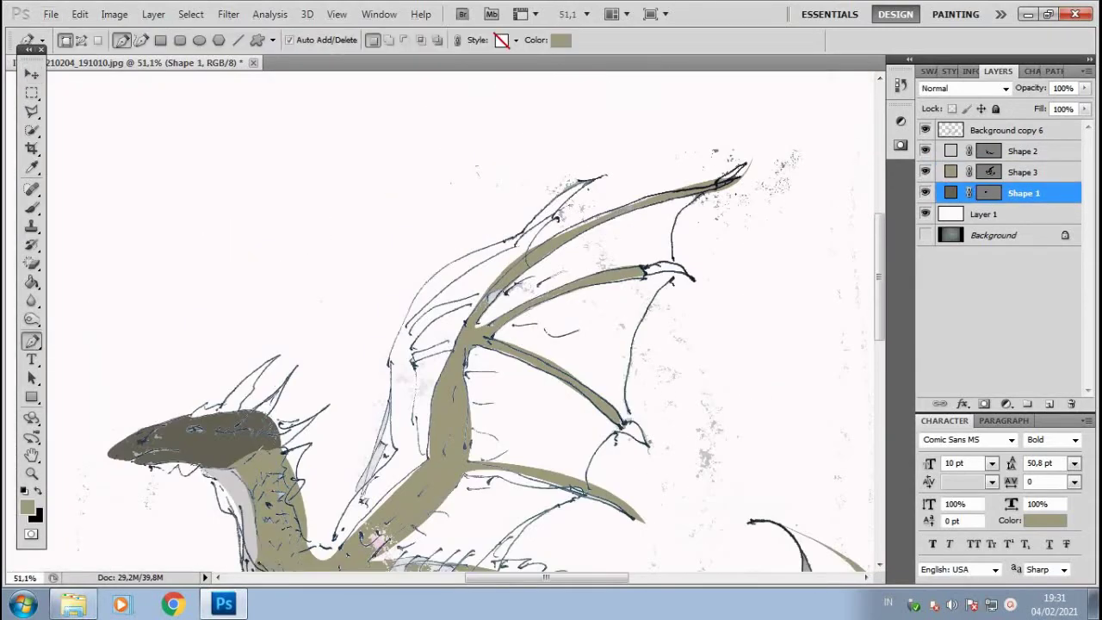
click(739, 181)
scroll(740, 181, down, 3)
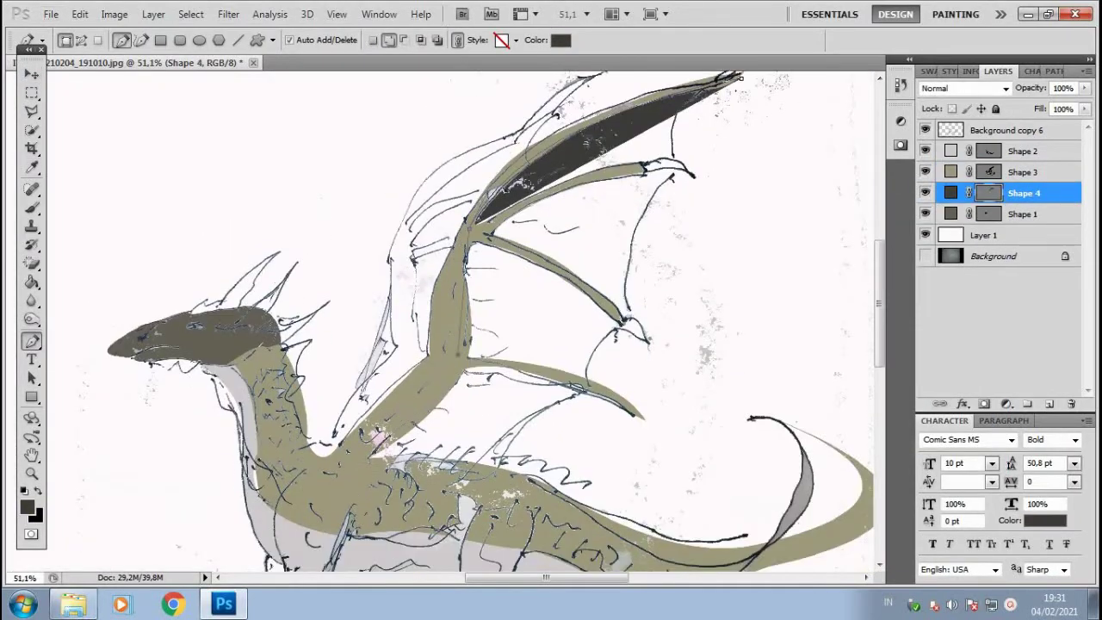
click(578, 319)
click(493, 469)
click(593, 485)
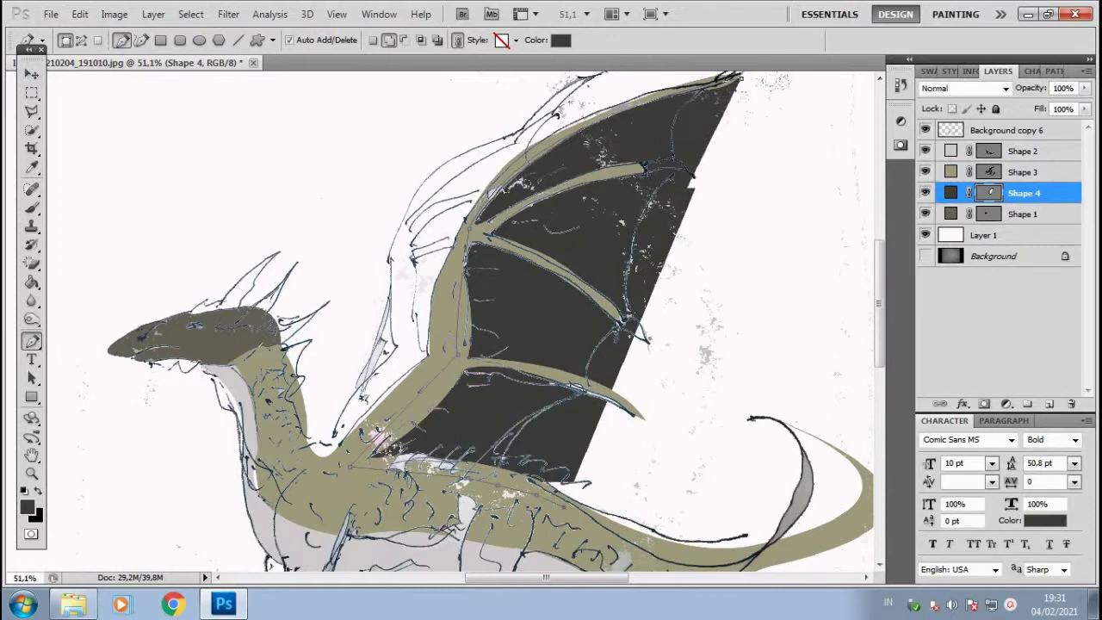
key(ctrl+z)
key(ctrl+z)
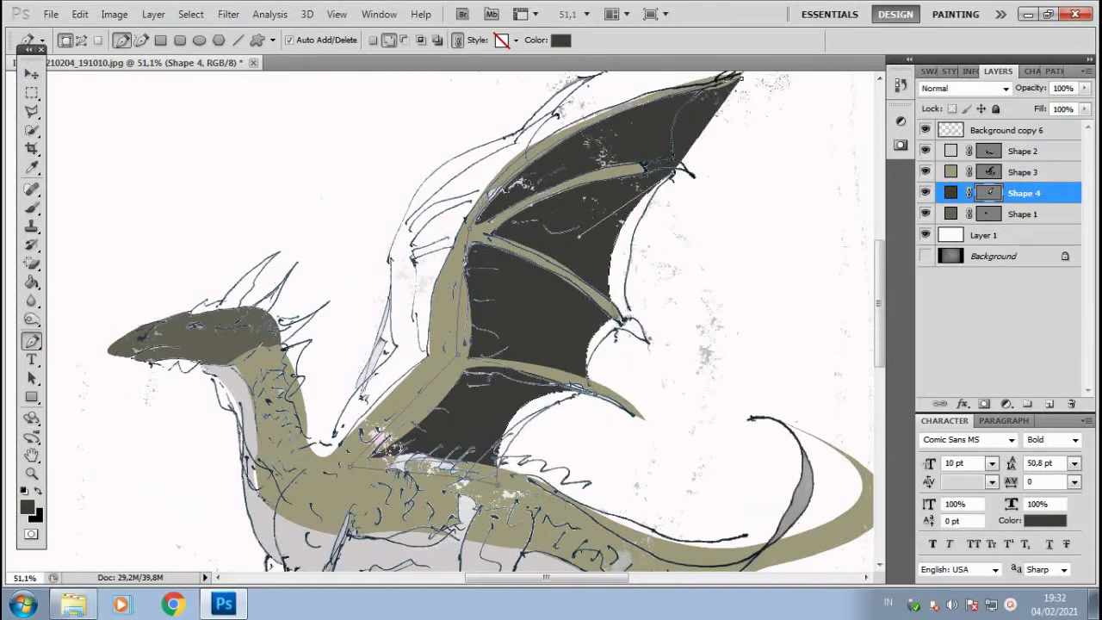
scroll(490, 321, up, 1)
scroll(491, 321, down, 3)
scroll(491, 321, up, 2)
scroll(465, 482, down, 3)
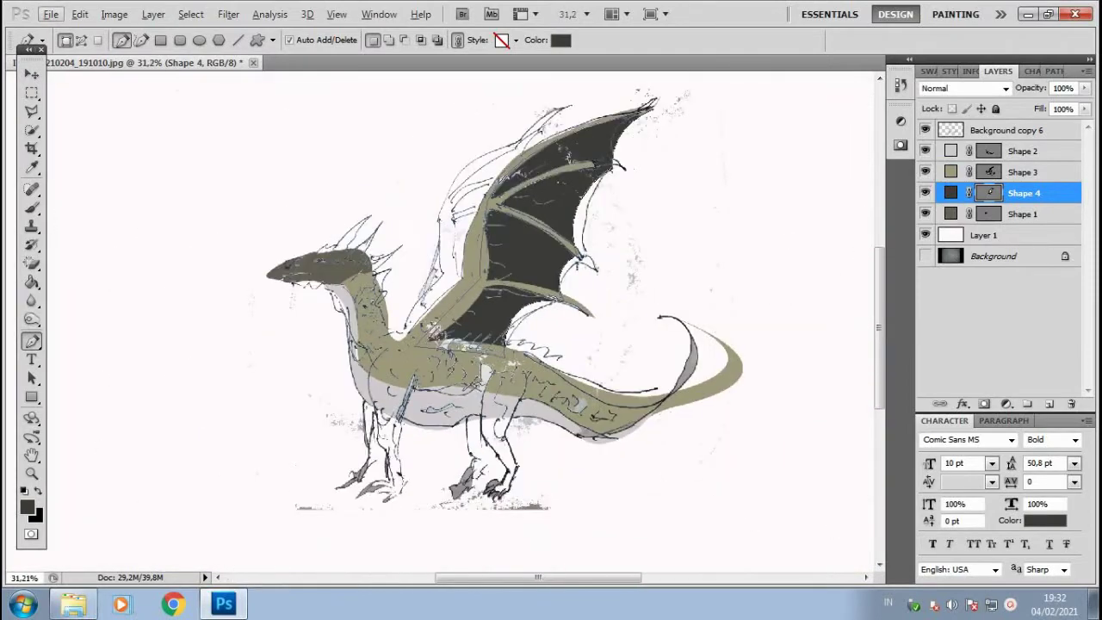
scroll(465, 483, up, 2)
Select the light grey underside layer and trace curved anchors down the front leg to the foot
key(alt+bracketright)
key(alt+bracketright)
scroll(870, 299, up, 2)
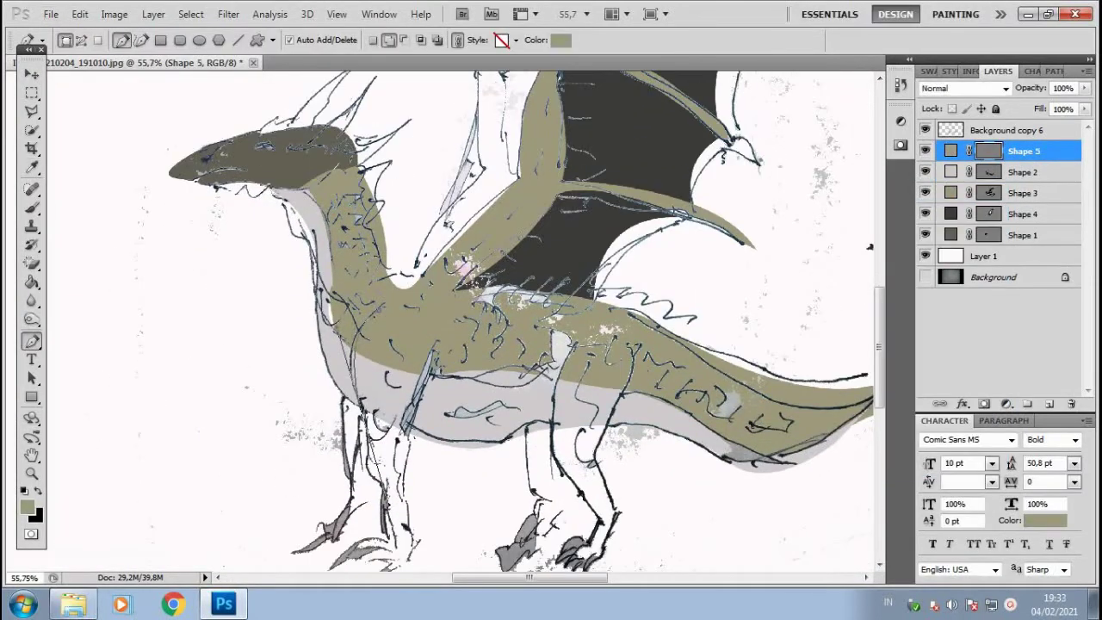
scroll(870, 247, up, 1)
scroll(379, 507, up, 1)
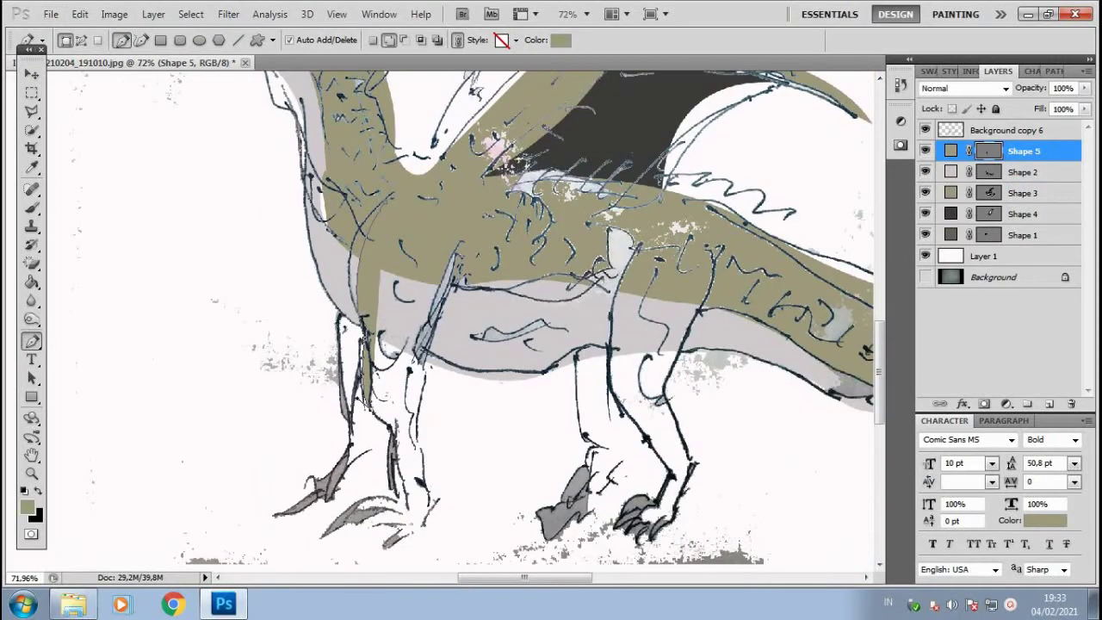
scroll(387, 423, up, 1)
scroll(387, 424, up, 1)
click(417, 445)
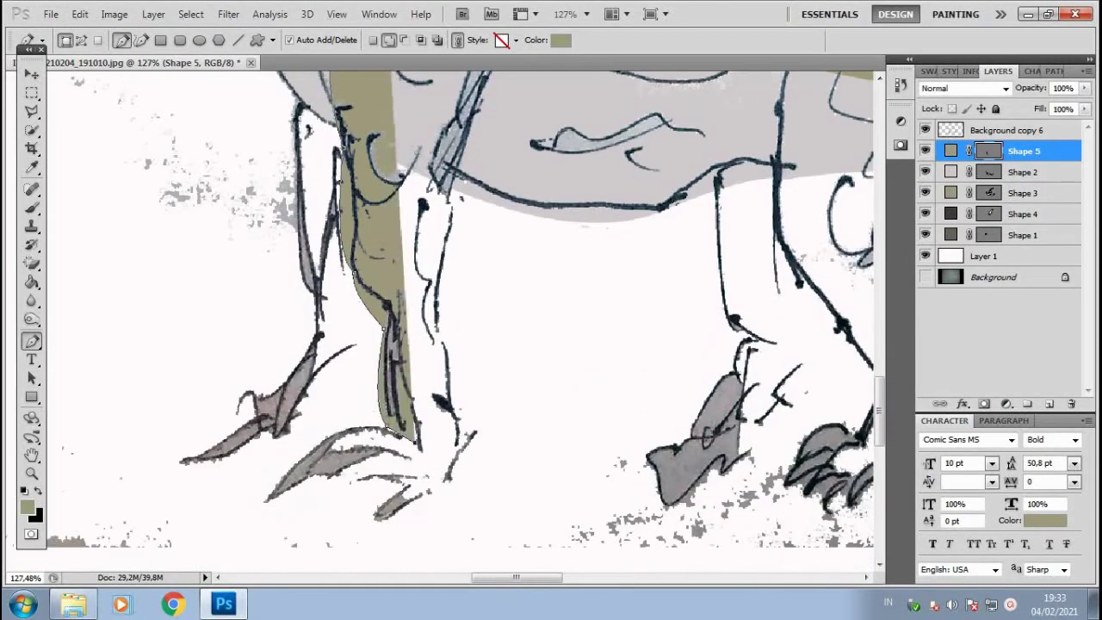
drag(245, 555, 215, 547)
mouse_move(297, 449)
mouse_down()
mouse_move(284, 458)
mouse_move(288, 526)
mouse_move(379, 483)
mouse_up()
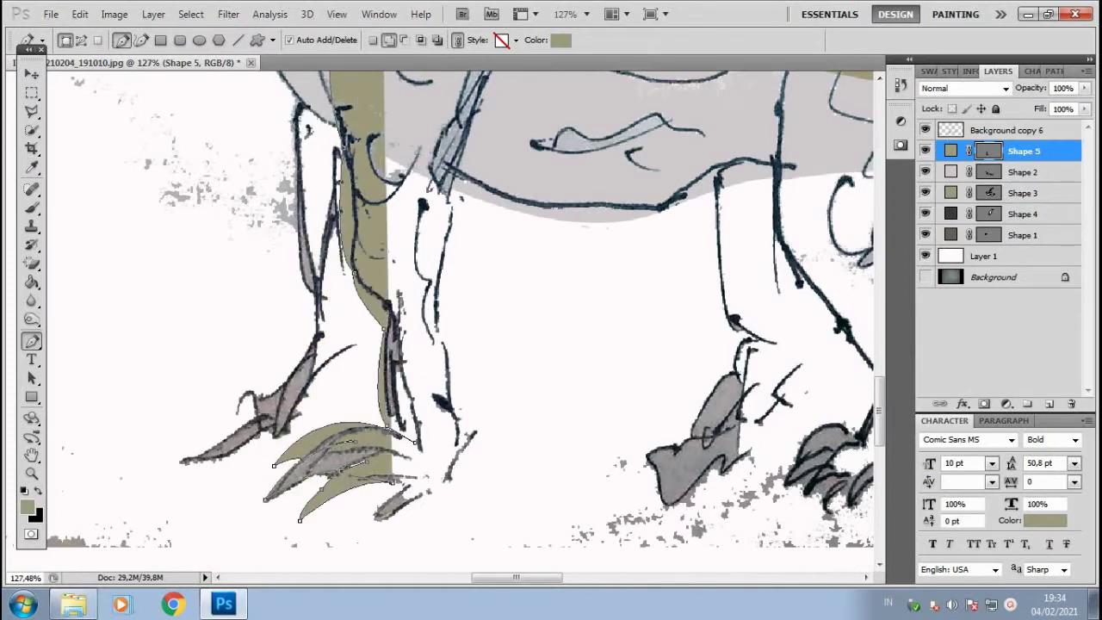
click(342, 527)
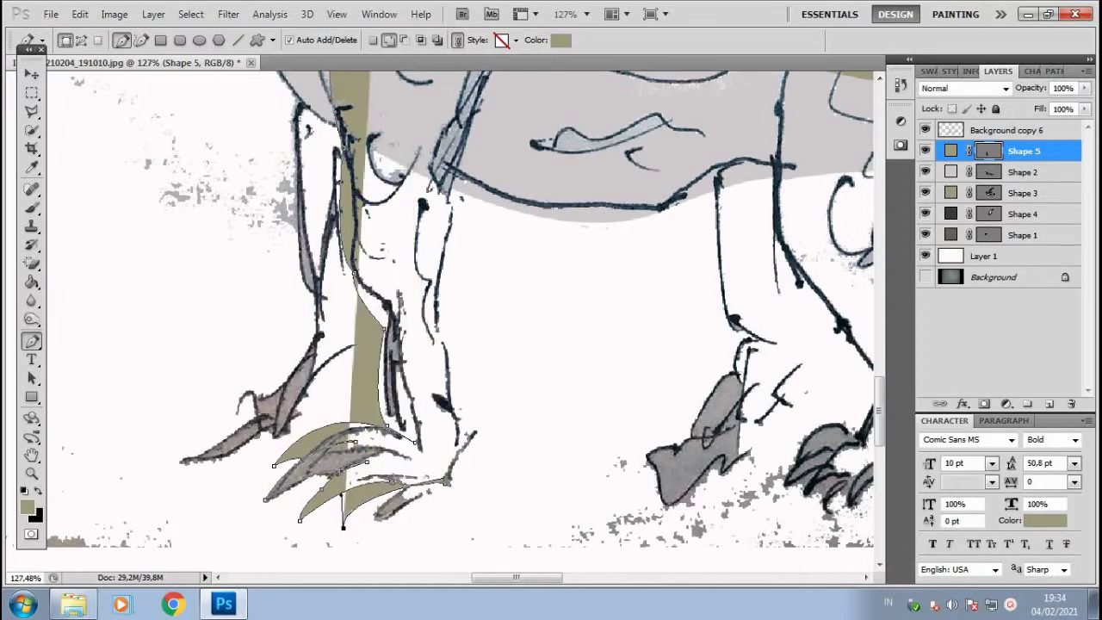
drag(483, 513, 462, 457)
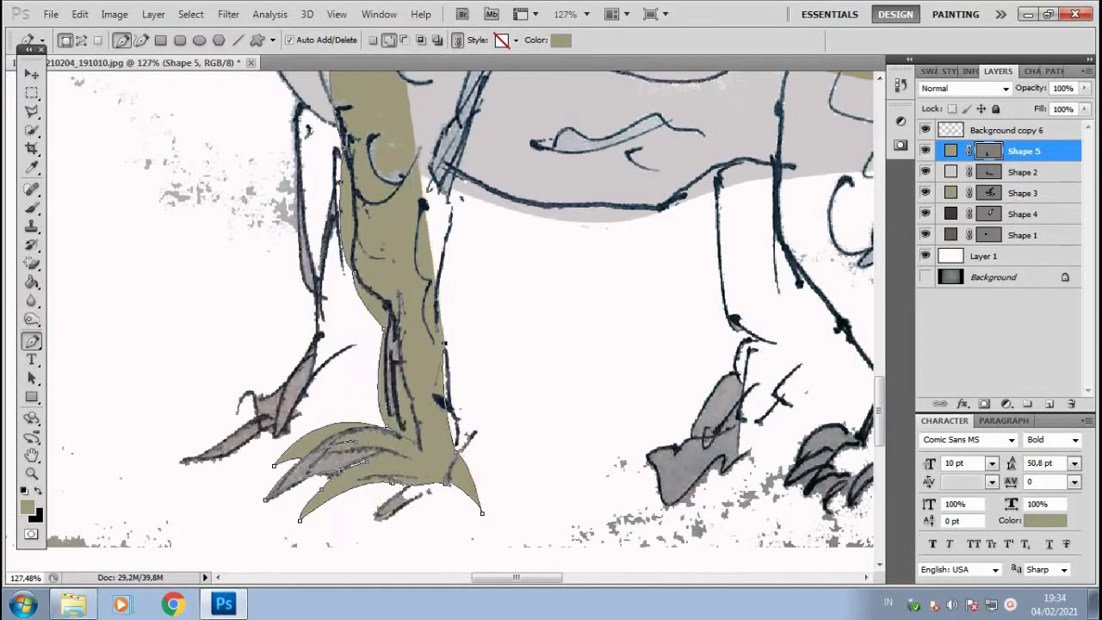
Close the tan Shape 5 leg with a curved anchor high on the shoulder, replacing a misplaced one
scroll(465, 274, up, 3)
drag(477, 275, 511, 326)
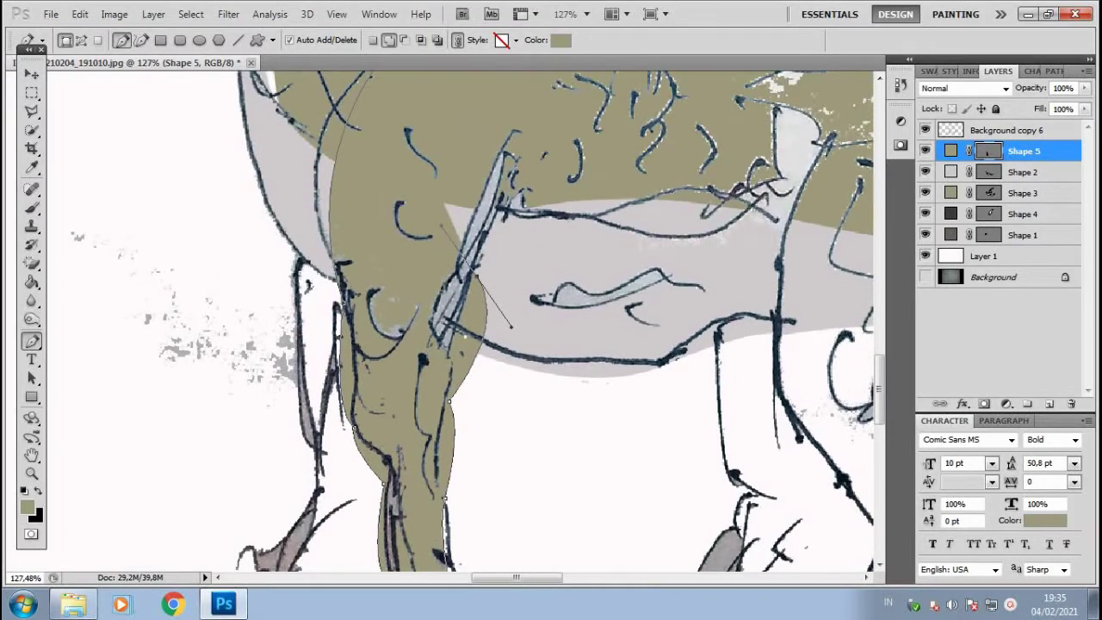
key(ctrl+z)
drag(479, 211, 516, 263)
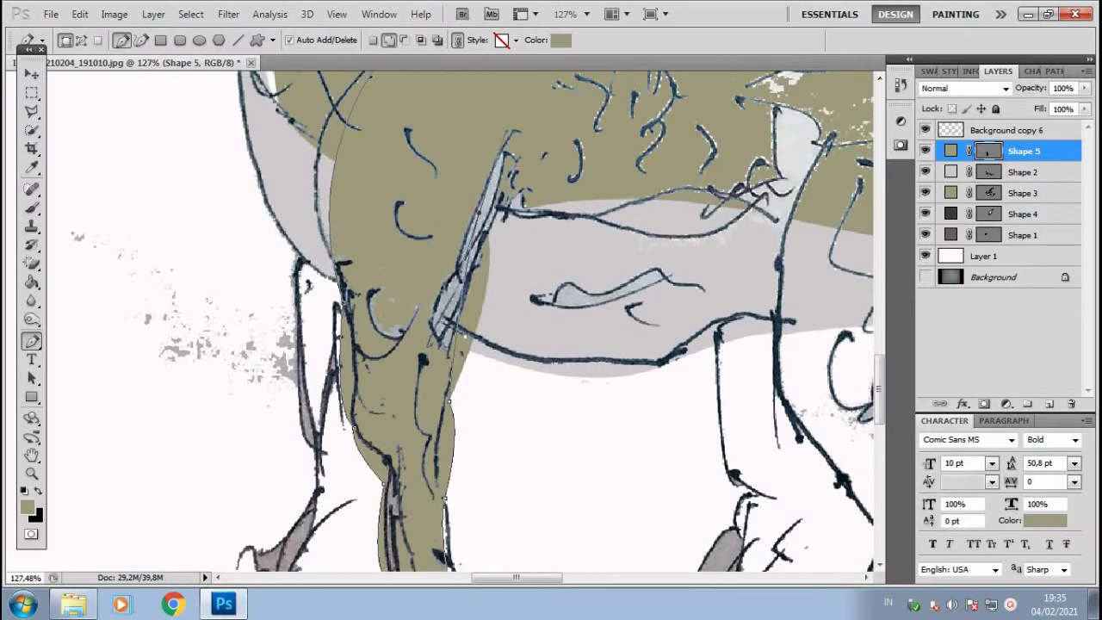
scroll(474, 345, up, 2)
scroll(474, 345, up, 2)
scroll(474, 344, down, 2)
scroll(474, 345, up, 1)
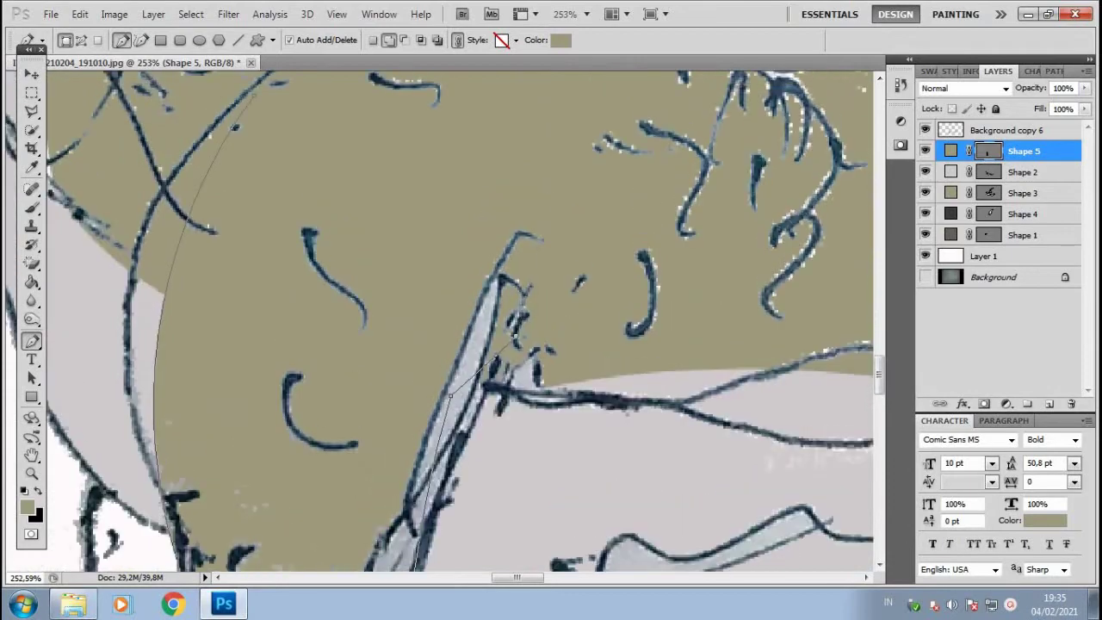
scroll(461, 319, down, 1)
scroll(460, 318, down, 1)
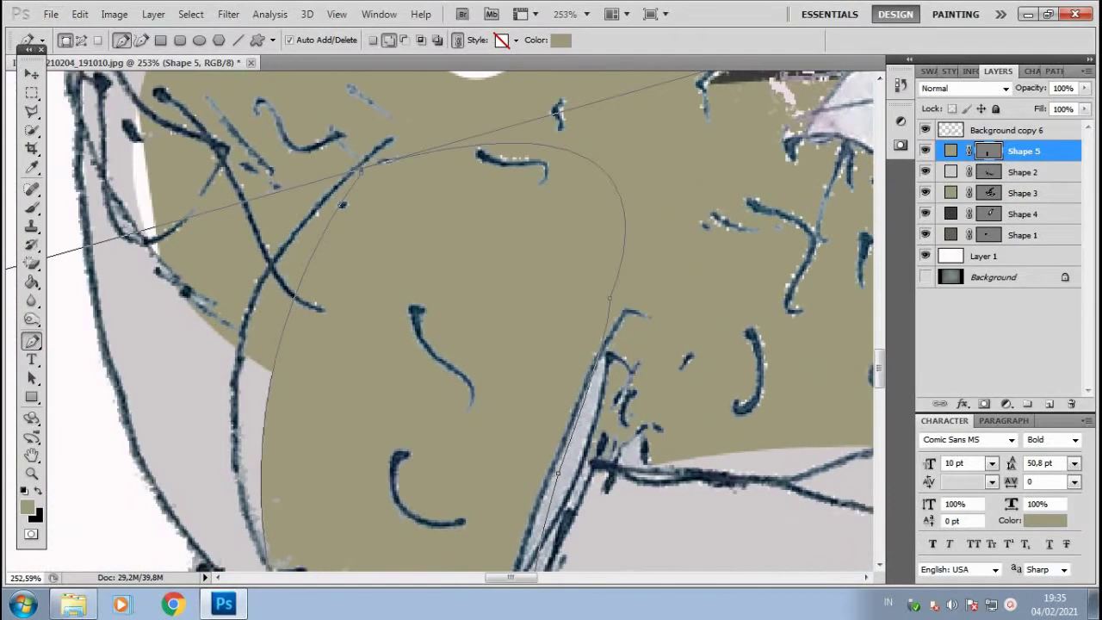
scroll(461, 318, down, 1)
scroll(461, 319, down, 2)
scroll(517, 344, up, 2)
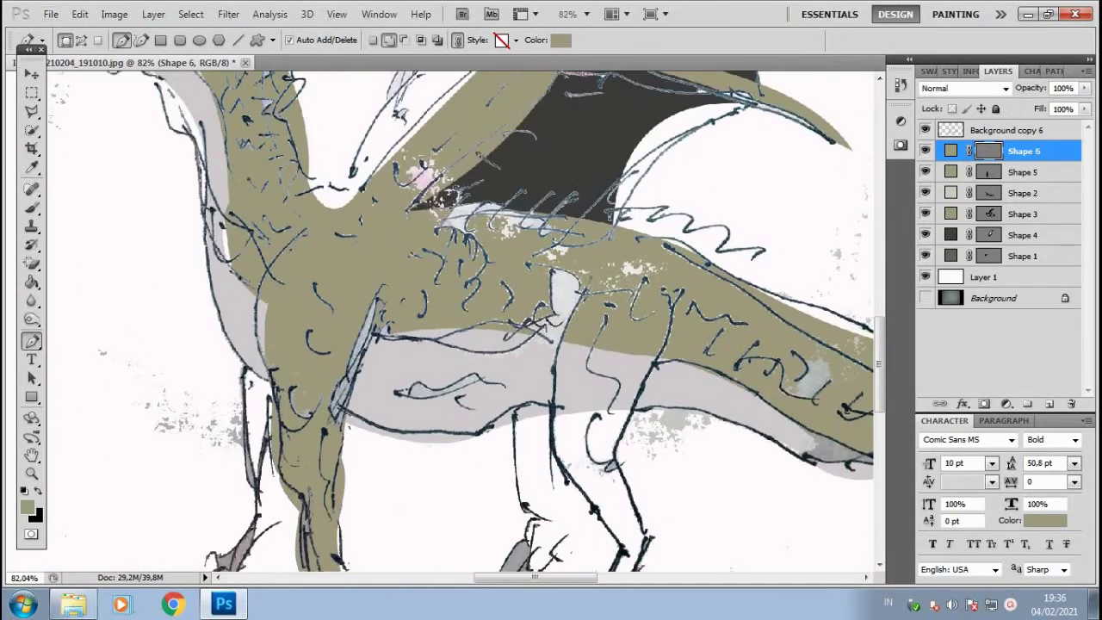
Start the new tan Shape 6 with a point along the dragon's other leg
click(551, 387)
scroll(517, 344, up, 3)
scroll(552, 388, down, 3)
scroll(551, 388, down, 2)
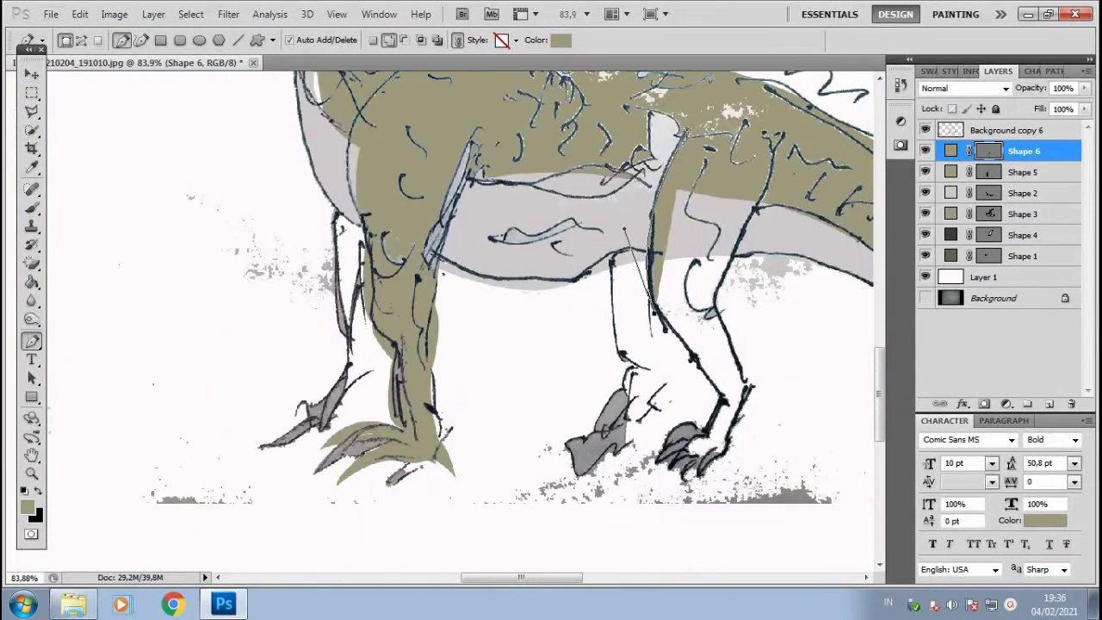
scroll(708, 386, up, 2)
scroll(708, 386, up, 1)
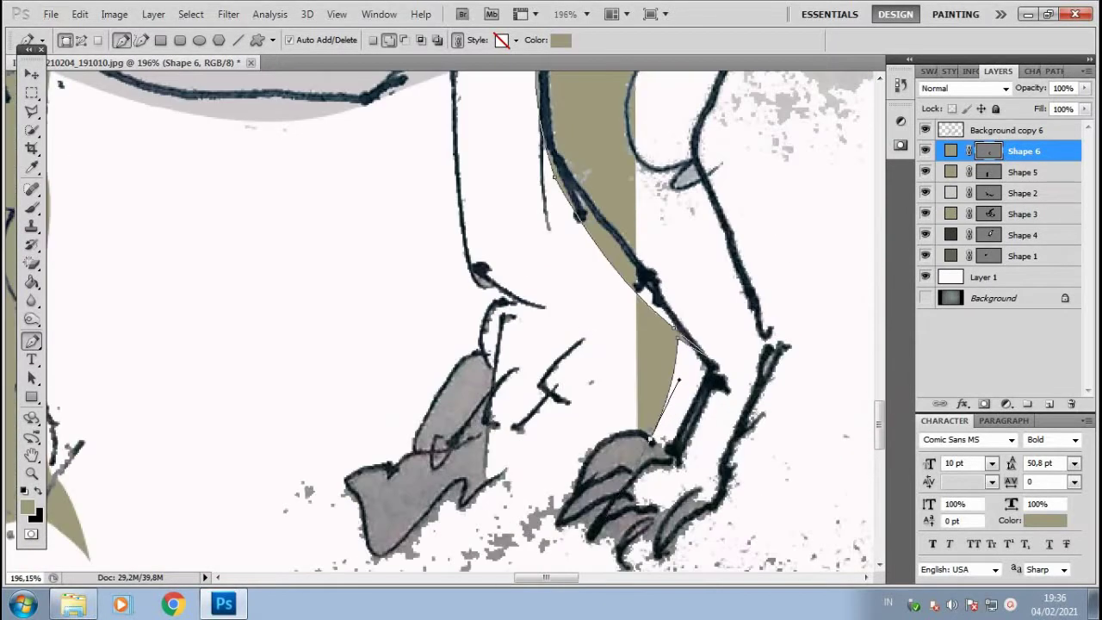
scroll(652, 439, up, 3)
scroll(784, 370, down, 2)
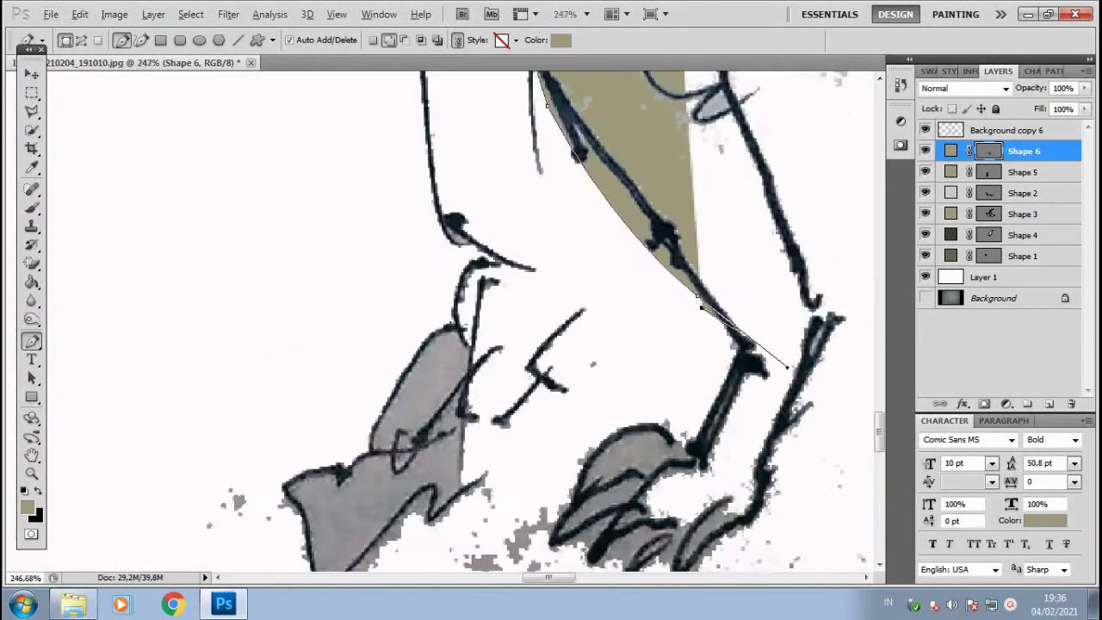
scroll(861, 431, up, 3)
scroll(636, 258, down, 1)
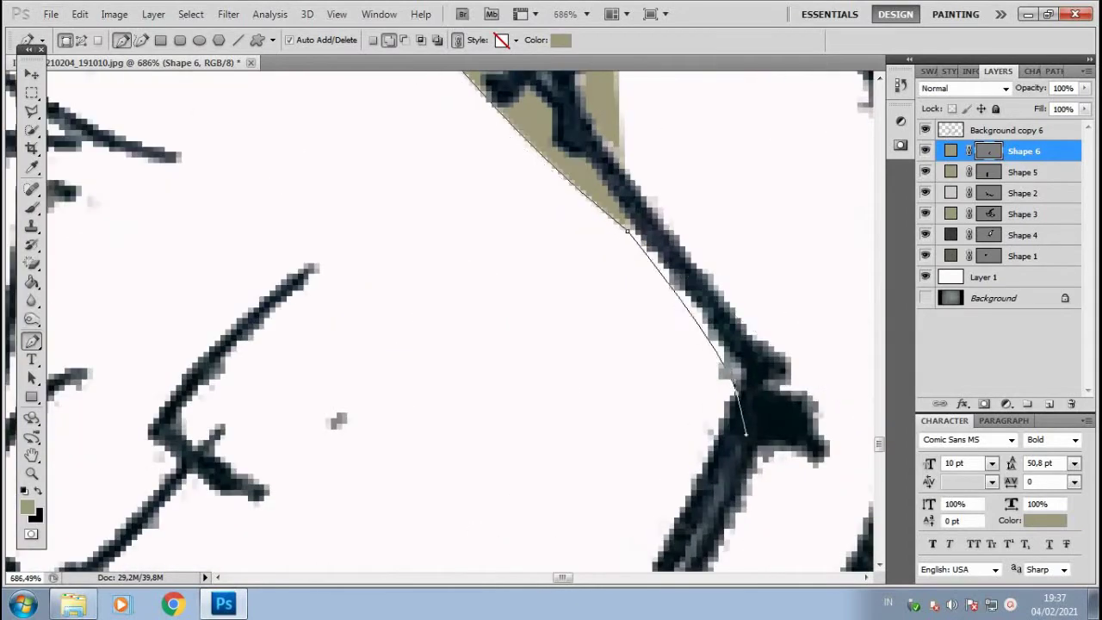
scroll(746, 435, down, 3)
scroll(723, 465, down, 1)
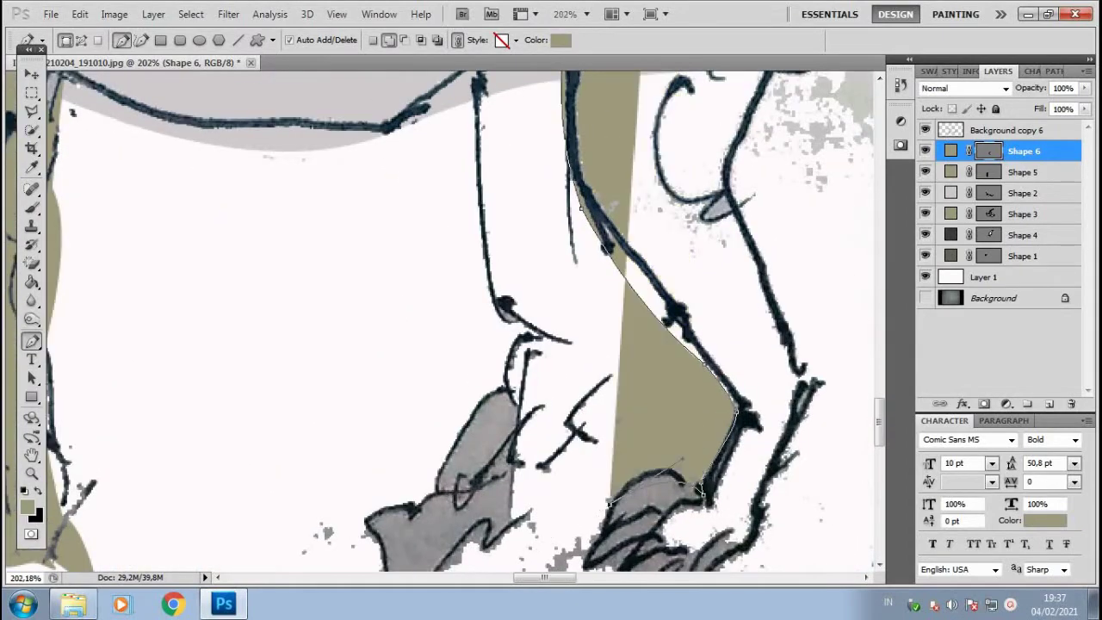
Curve Shape 6 down to the ankle and shape two curved claws on the foot
drag(579, 502, 627, 435)
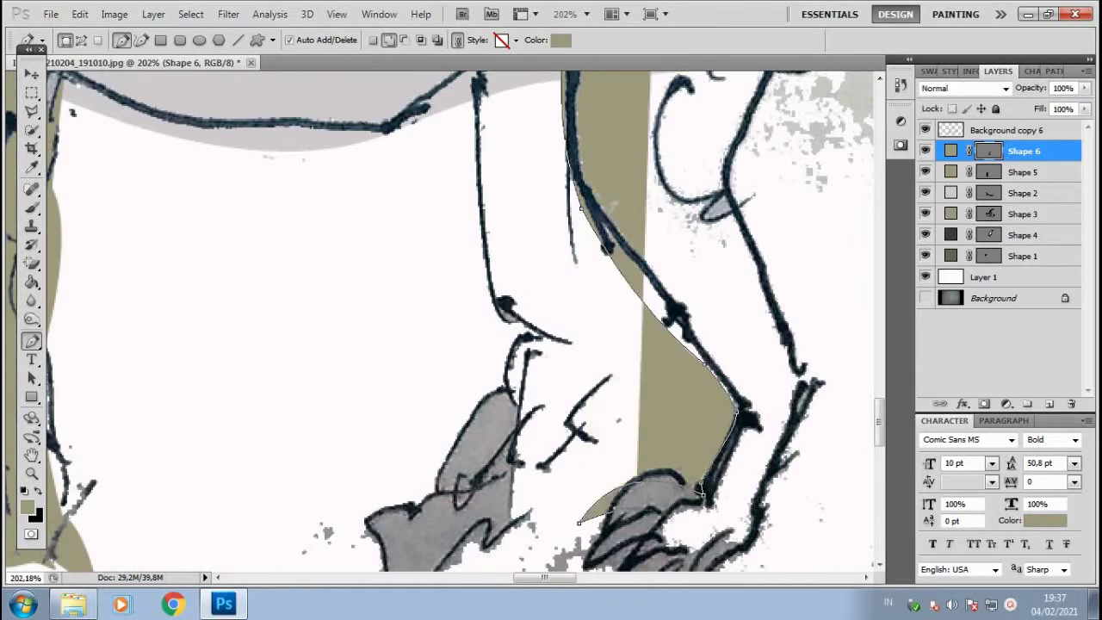
scroll(627, 450, down, 2)
click(592, 489)
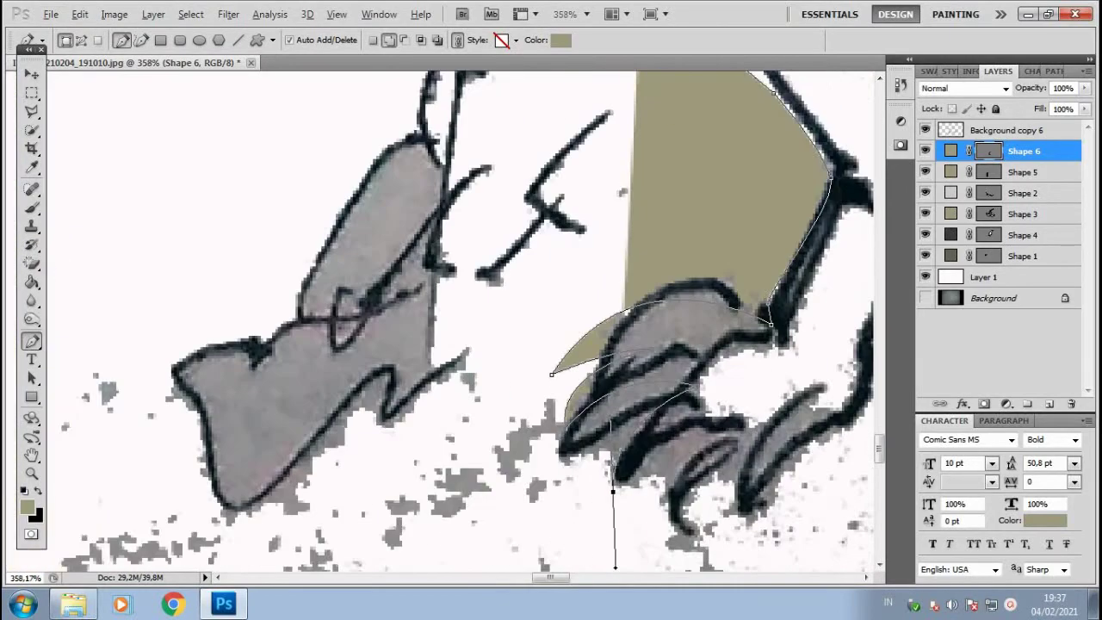
scroll(615, 491, up, 2)
drag(613, 489, 736, 424)
scroll(736, 425, up, 2)
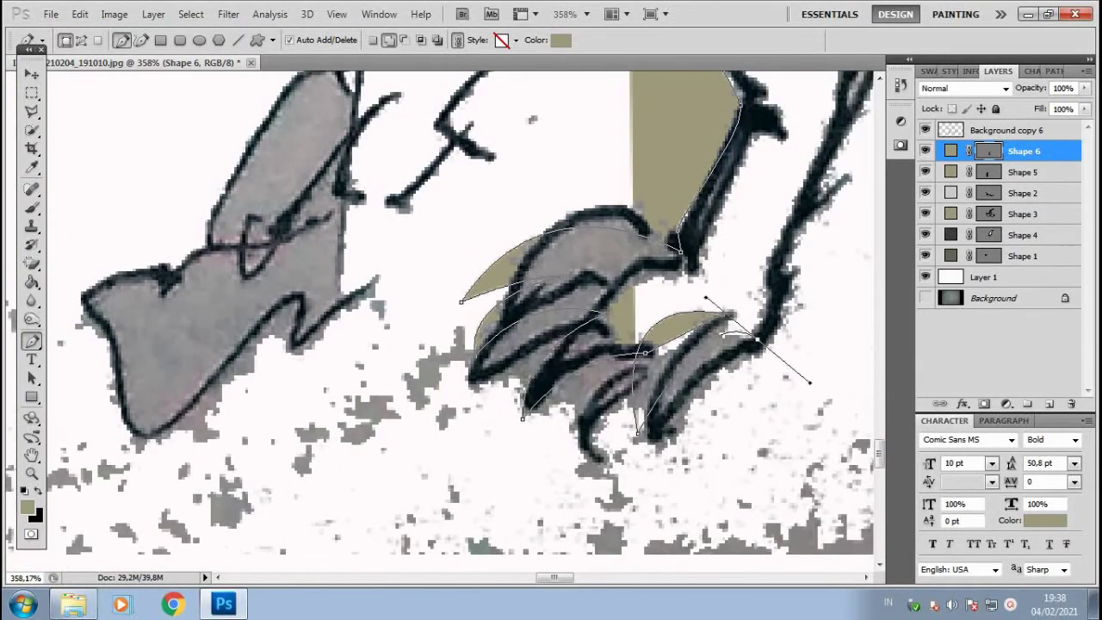
drag(758, 314, 858, 416)
scroll(857, 416, down, 10)
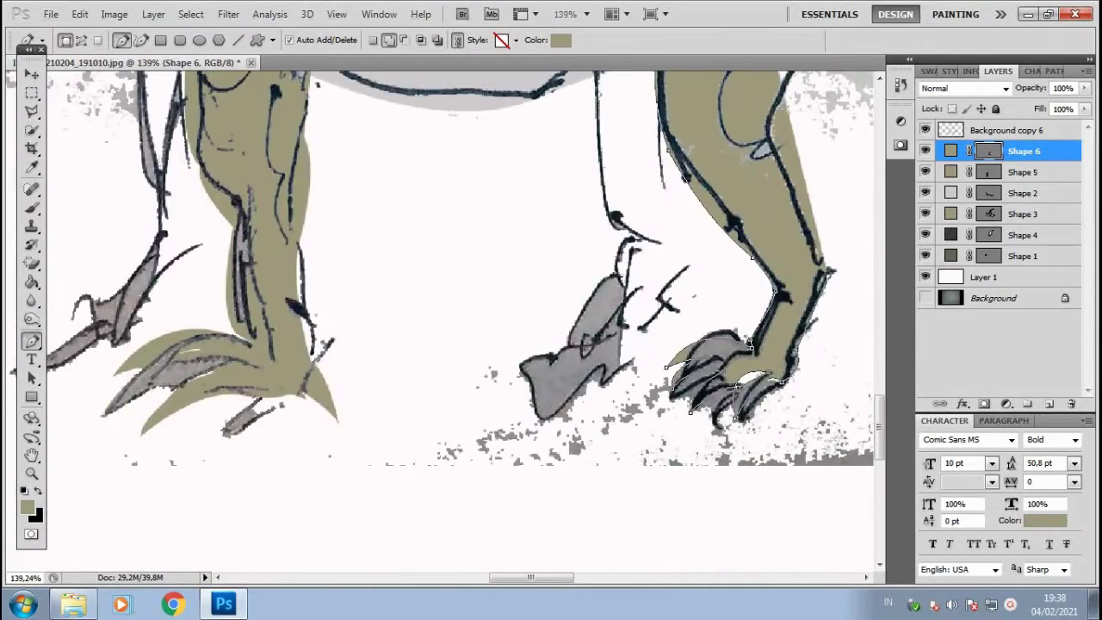
scroll(776, 413, left, 3)
scroll(655, 327, up, 3)
scroll(655, 328, up, 3)
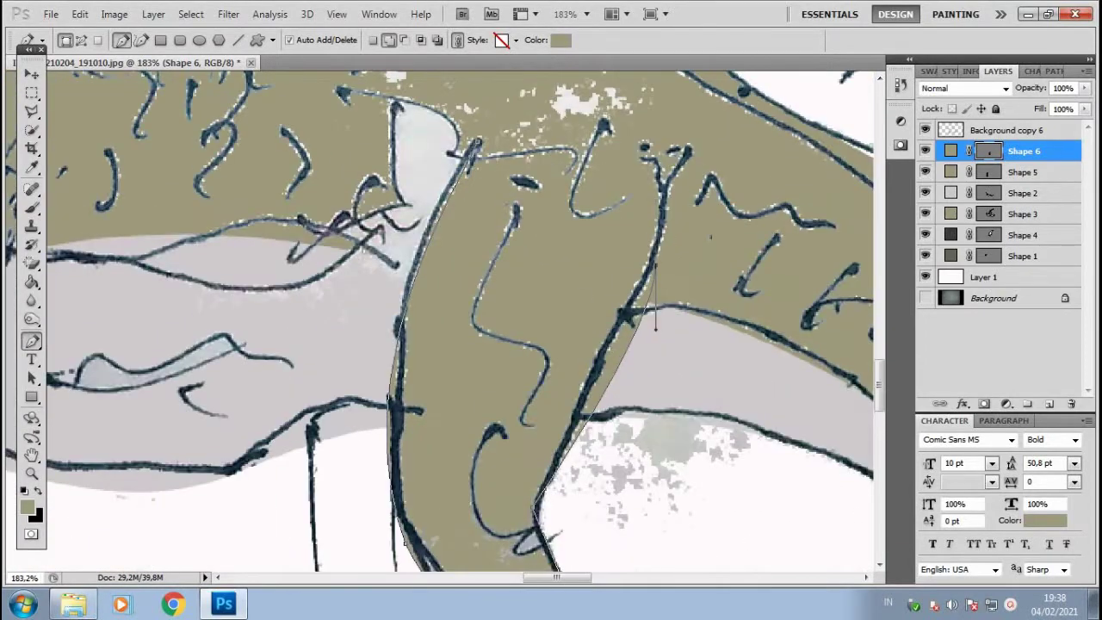
Set the shape colour to yellow and draw the first horn as Shape 7
scroll(337, 356, down, 10)
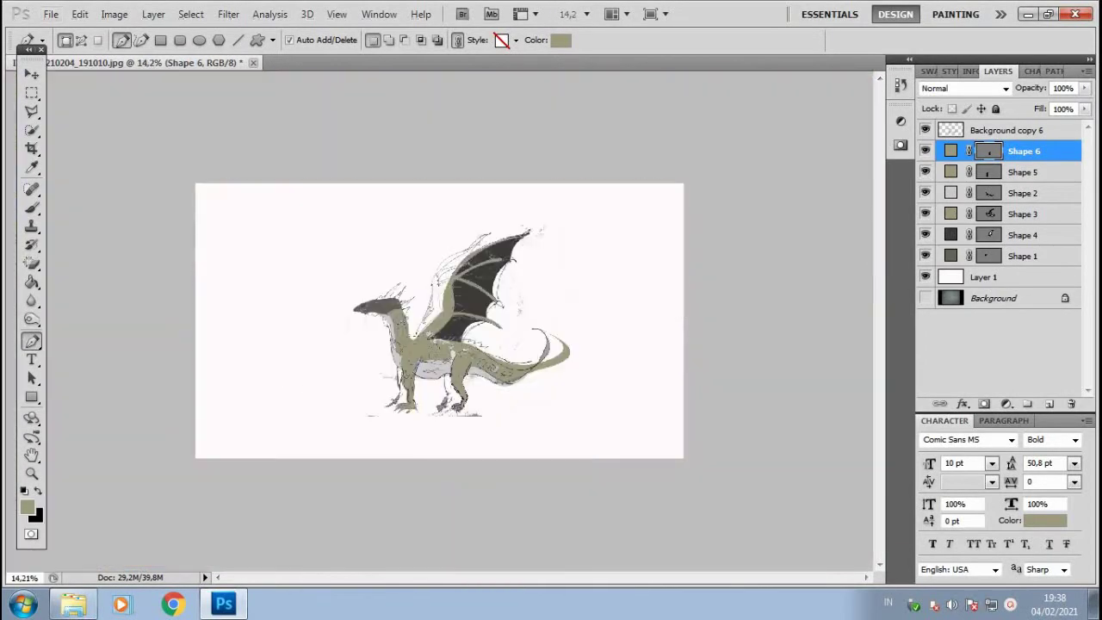
scroll(337, 356, up, 4)
scroll(336, 357, up, 2)
scroll(414, 330, up, 3)
click(561, 40)
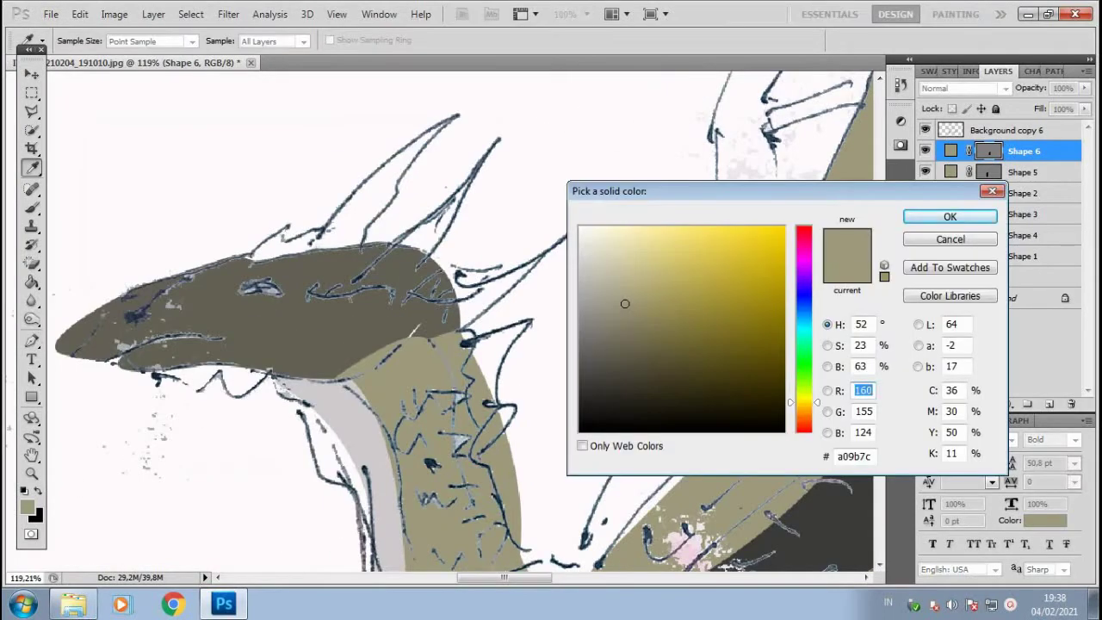
click(1008, 215)
click(414, 330)
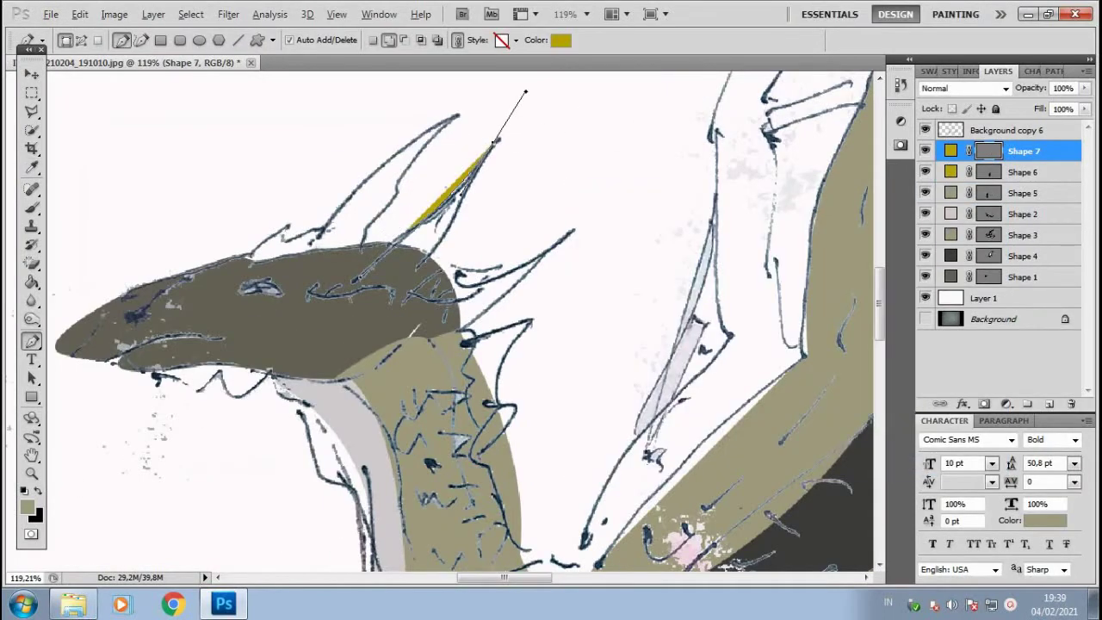
click(365, 277)
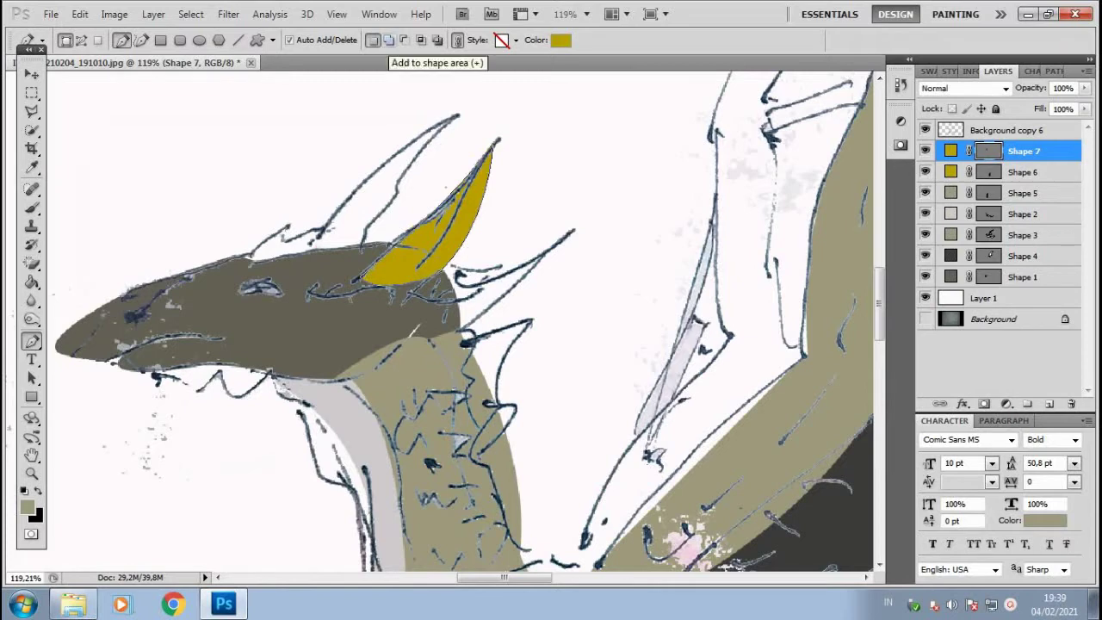
click(389, 40)
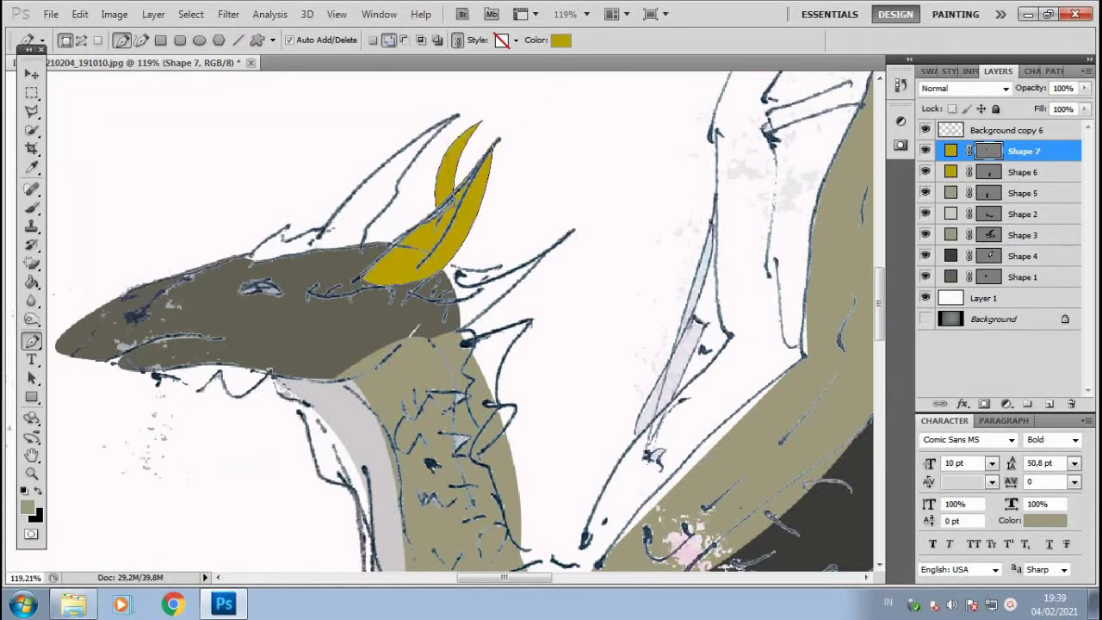
Duplicate the horn layer and move the copy left, beneath the head shape
key(v)
right_click(1025, 151)
click(984, 218)
key(Return)
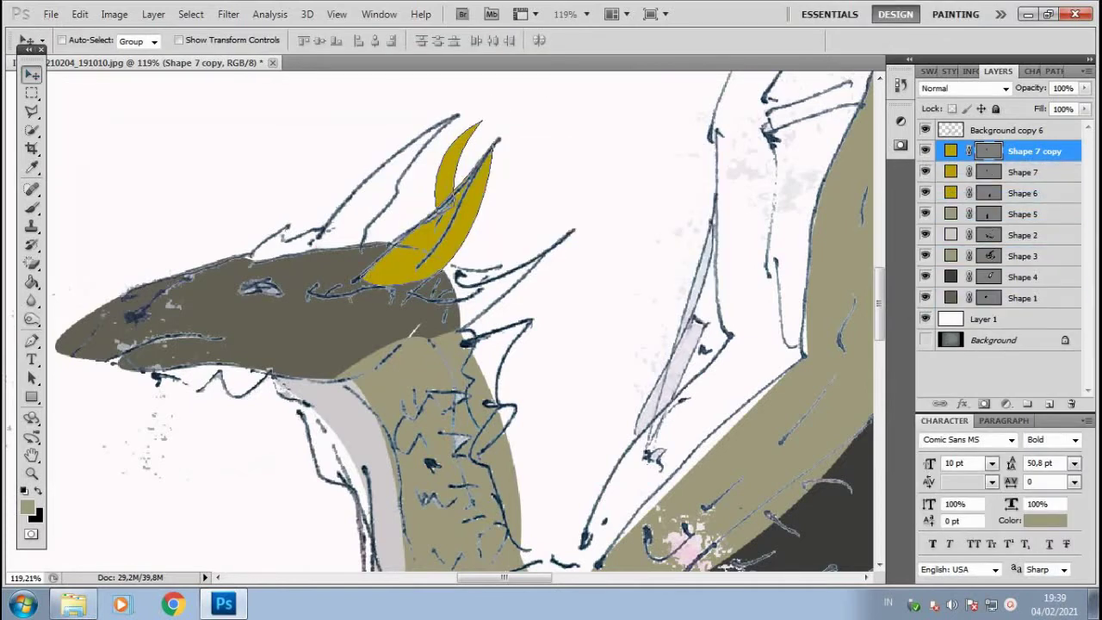
drag(1025, 150, 1025, 306)
drag(465, 198, 399, 193)
Hide and re-show Shape 4, select it, and return to pen drawing for Shape 8
click(926, 255)
click(1025, 277)
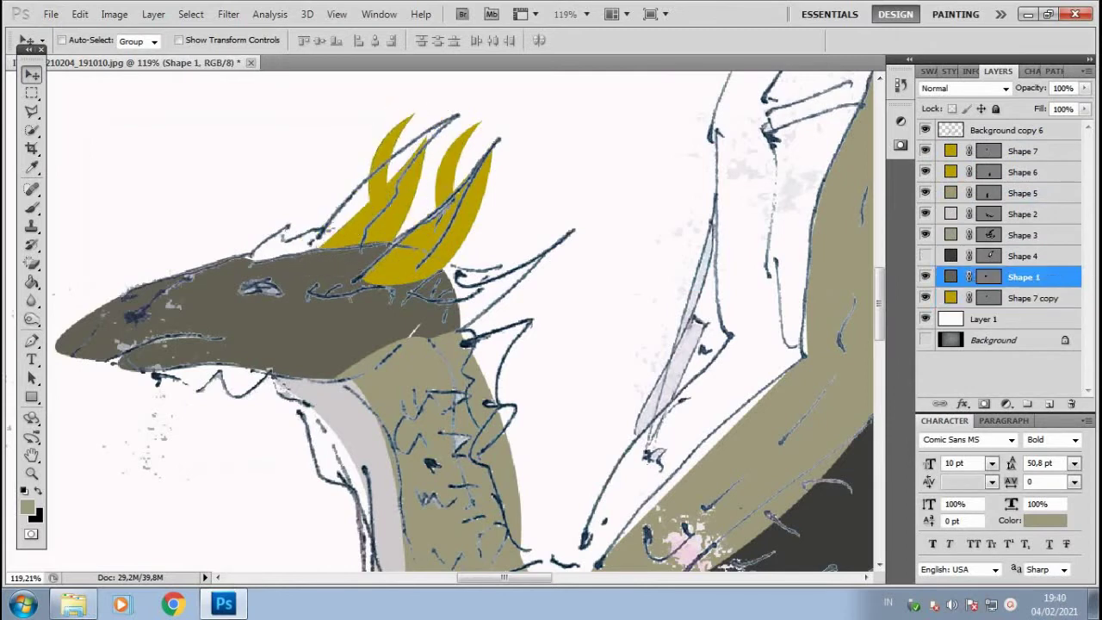
click(925, 256)
click(1025, 256)
key(p)
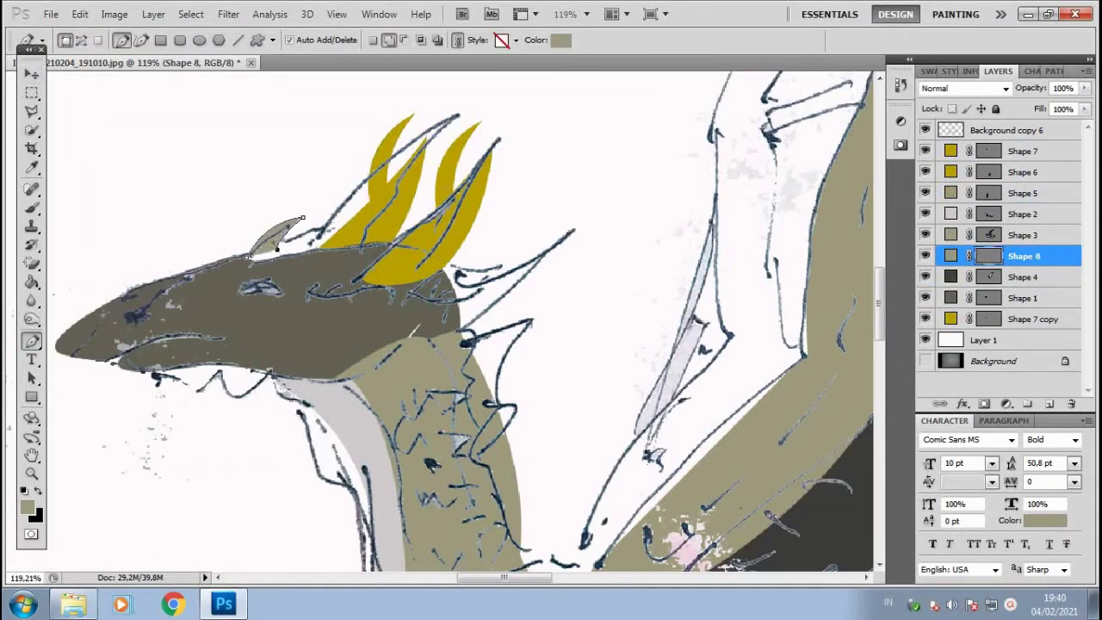
alt+scroll(340, 228, up, 1)
alt+scroll(388, 239, up, 1)
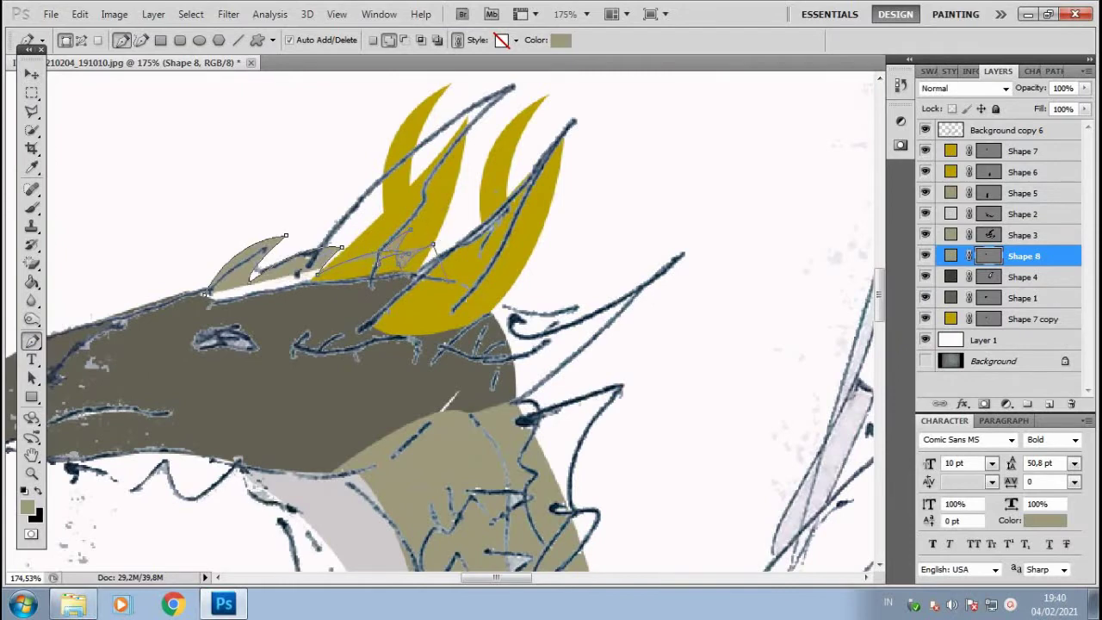
Draw curved tan spikes along the top of the head and down the neck on Shape 8
click(432, 245)
click(207, 294)
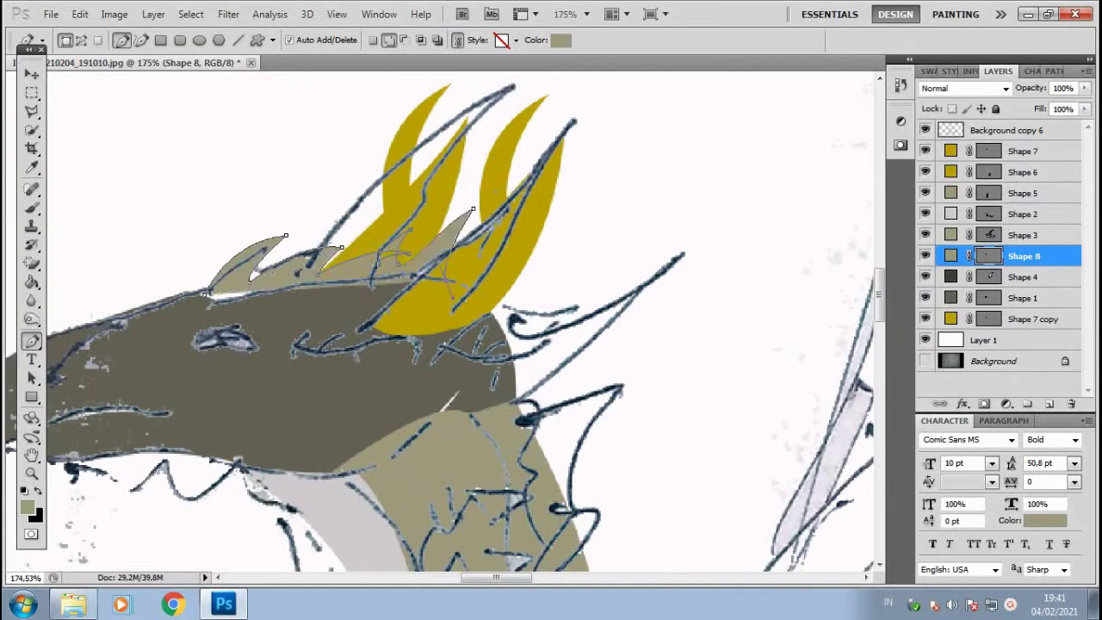
scroll(517, 302, down, 2)
click(560, 277)
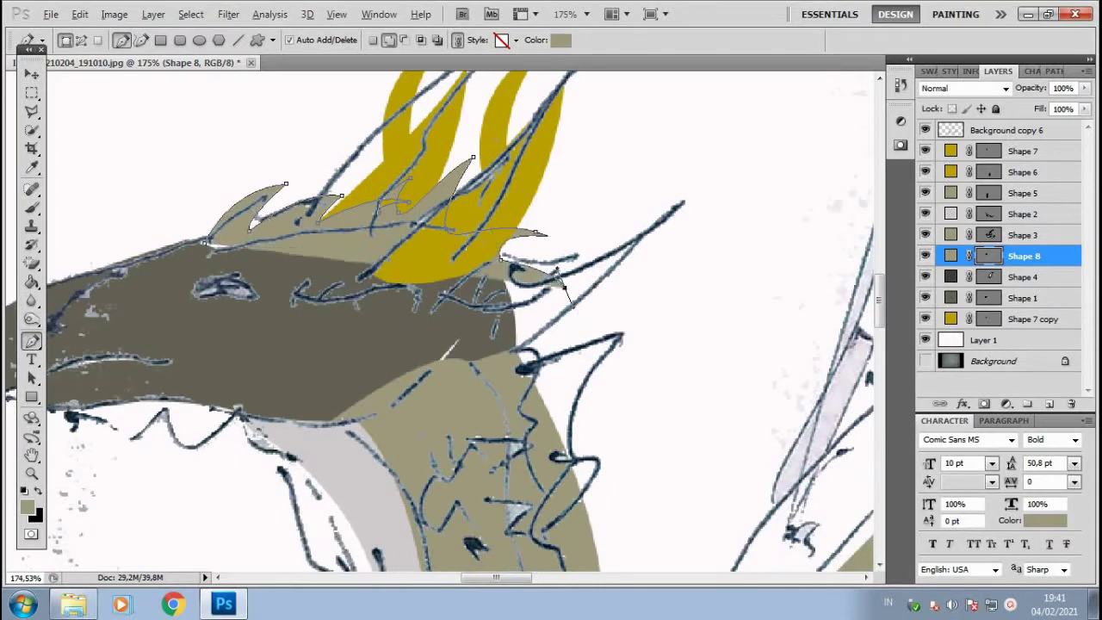
drag(612, 295, 667, 382)
click(599, 317)
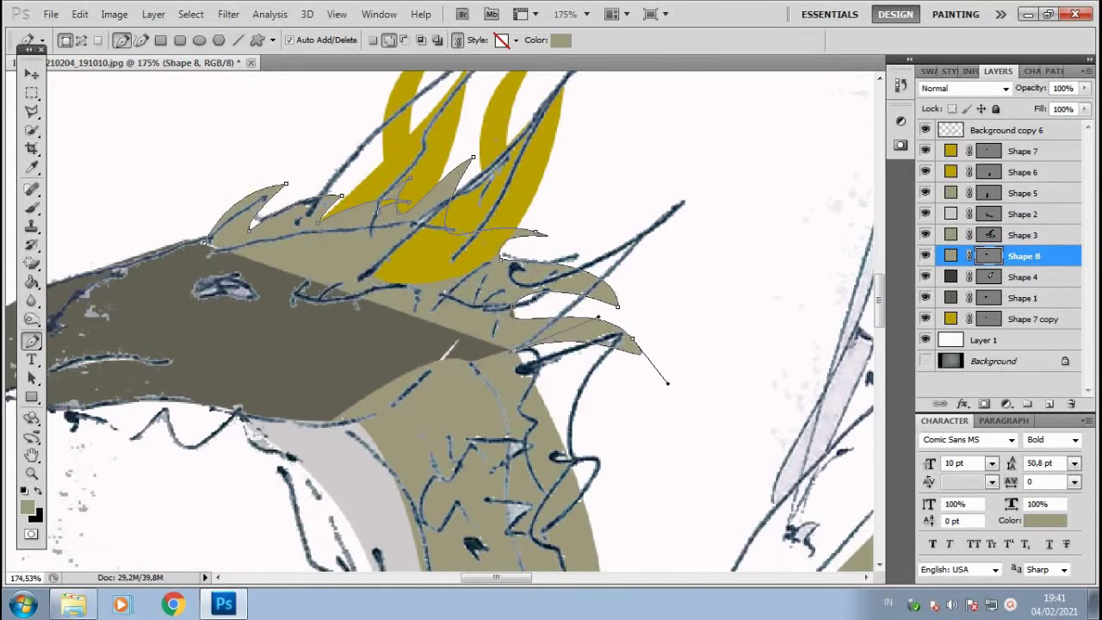
drag(657, 418, 668, 401)
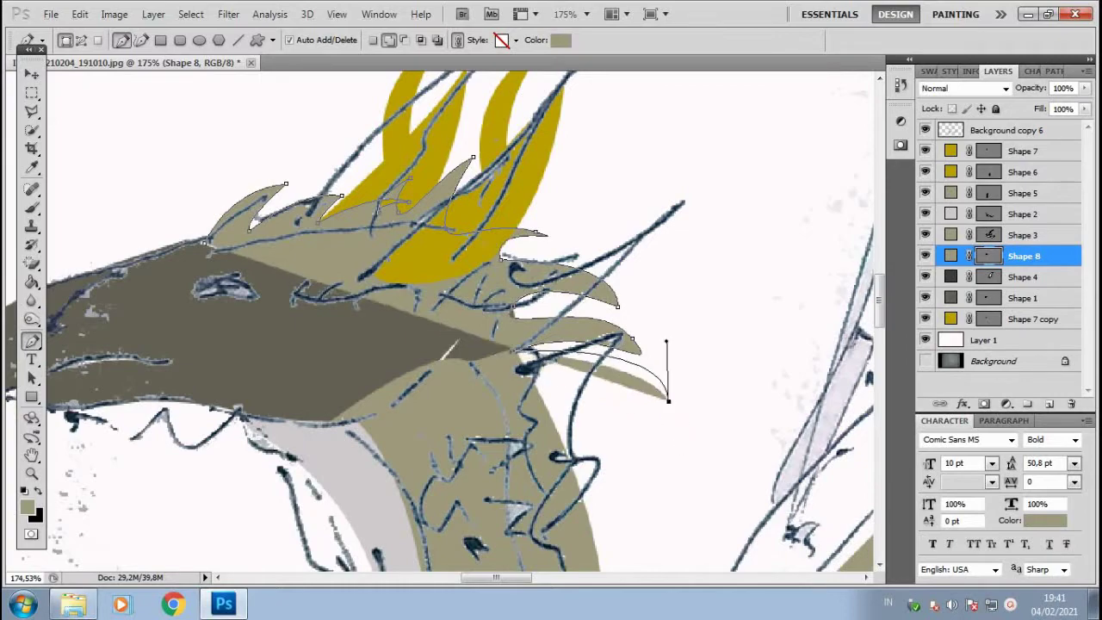
drag(553, 418, 457, 313)
drag(568, 364, 534, 303)
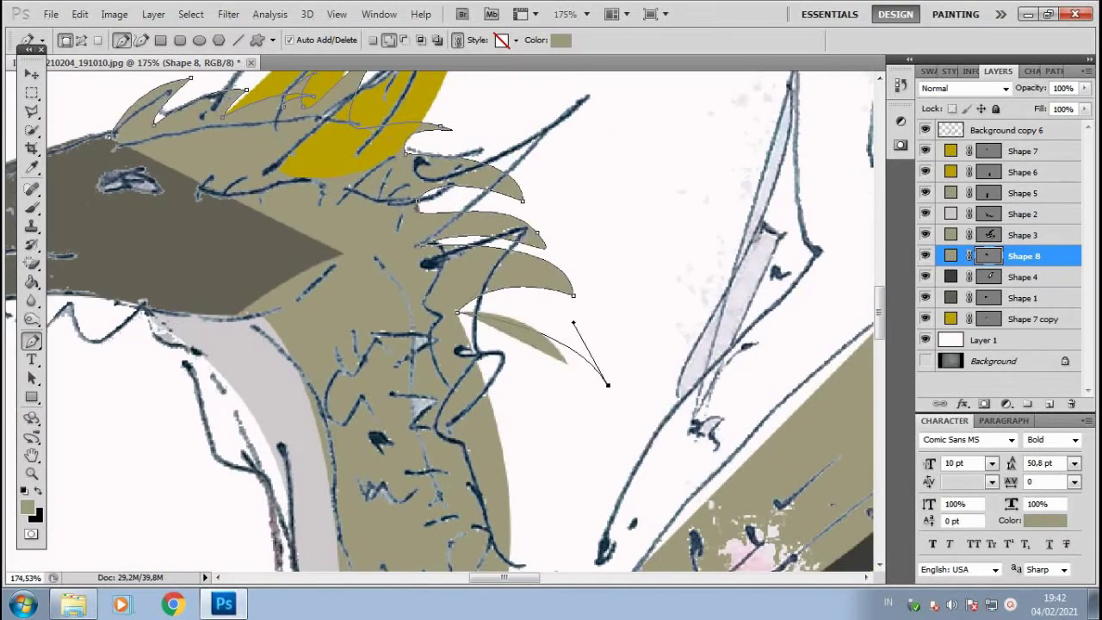
mouse_move(608, 385)
mouse_down()
mouse_move(581, 387)
mouse_move(517, 332)
mouse_up()
Hide the Background copy 6 sketch layer
scroll(595, 545, down, 3)
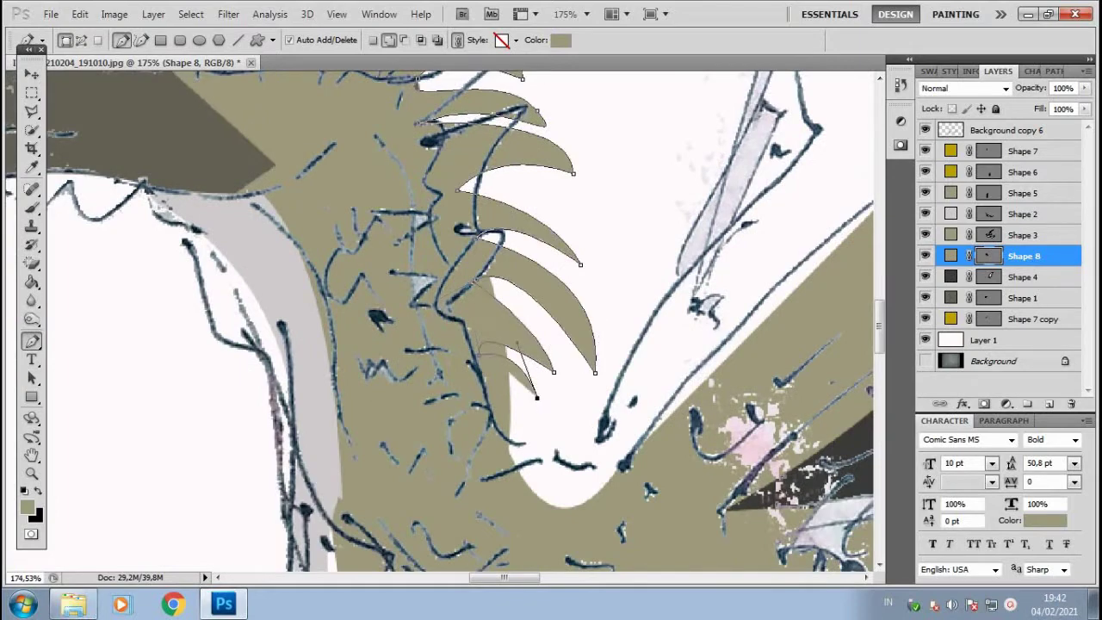
scroll(517, 345, down, 5)
scroll(516, 345, up, 5)
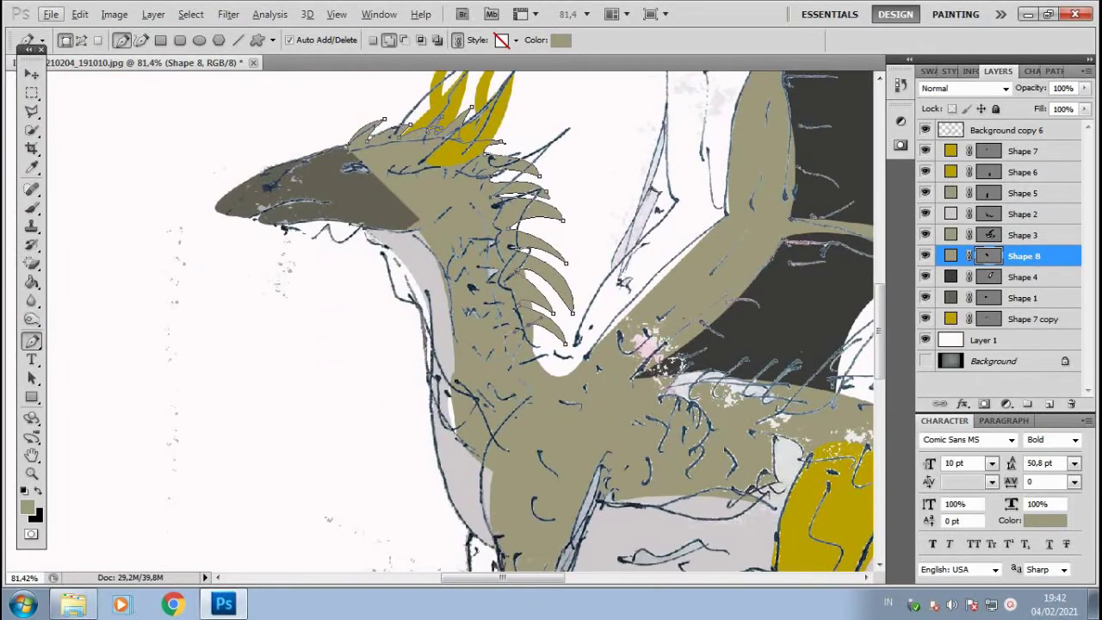
click(926, 130)
Extend the Shape 8 spike outline along the dragon's back toward the tail
scroll(196, 351, down, 2)
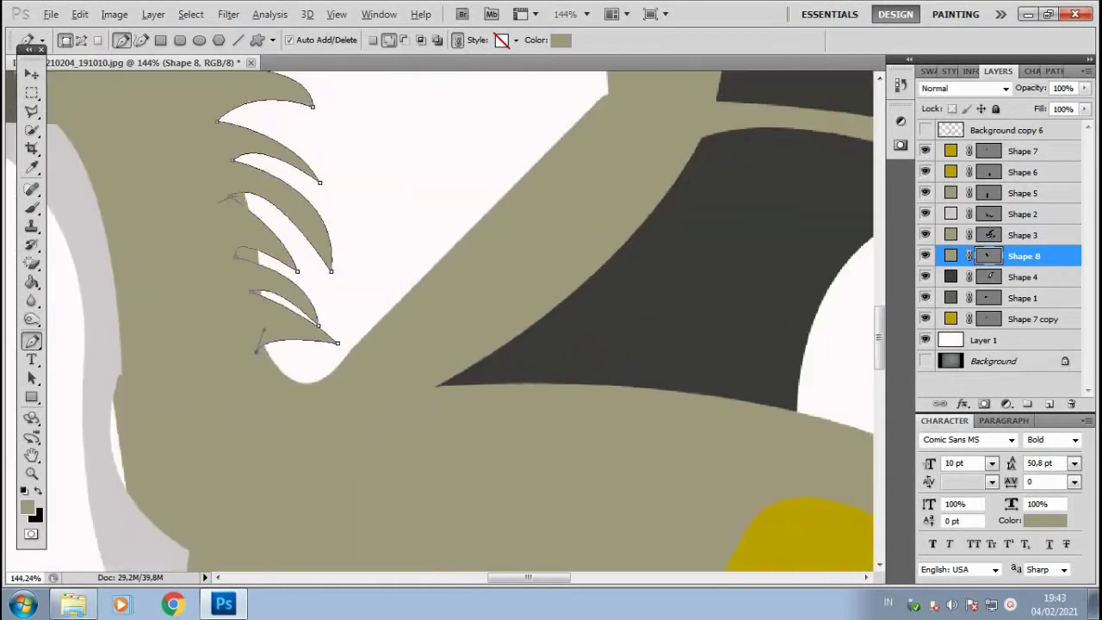
scroll(195, 351, down, 2)
drag(375, 377, 506, 361)
click(605, 373)
mouse_move(679, 389)
mouse_down()
mouse_move(697, 394)
mouse_move(491, 351)
mouse_up()
click(517, 364)
click(538, 377)
click(560, 392)
click(582, 401)
click(586, 414)
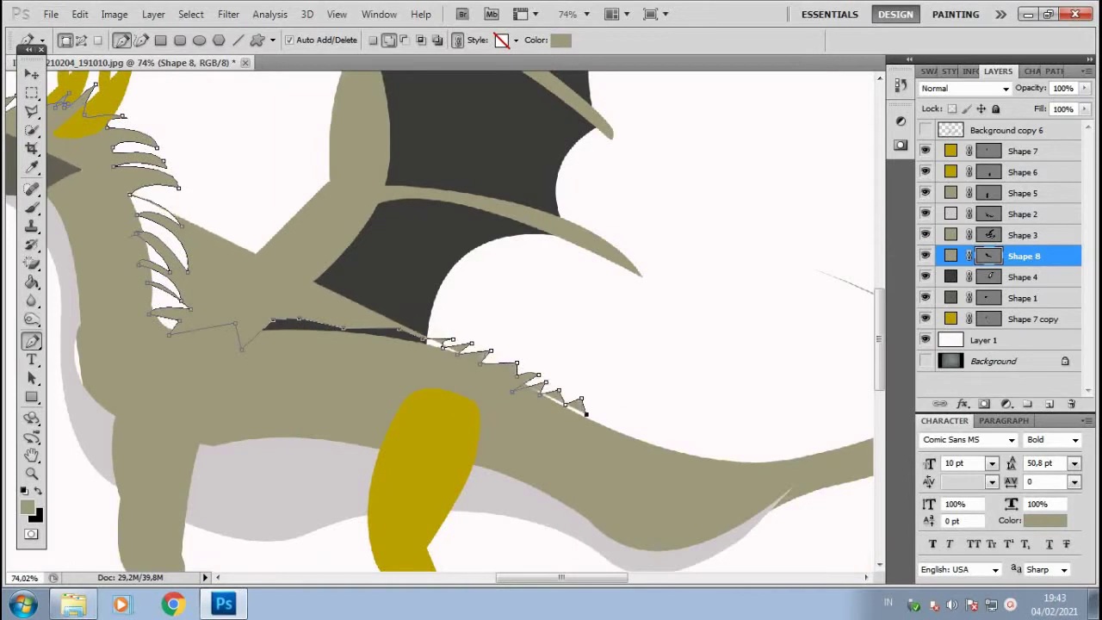
Carry the spikes around the tail tip, close the path, and recolour them mustard yellow
click(655, 439)
drag(696, 443, 369, 407)
click(412, 413)
click(505, 411)
click(579, 384)
click(618, 354)
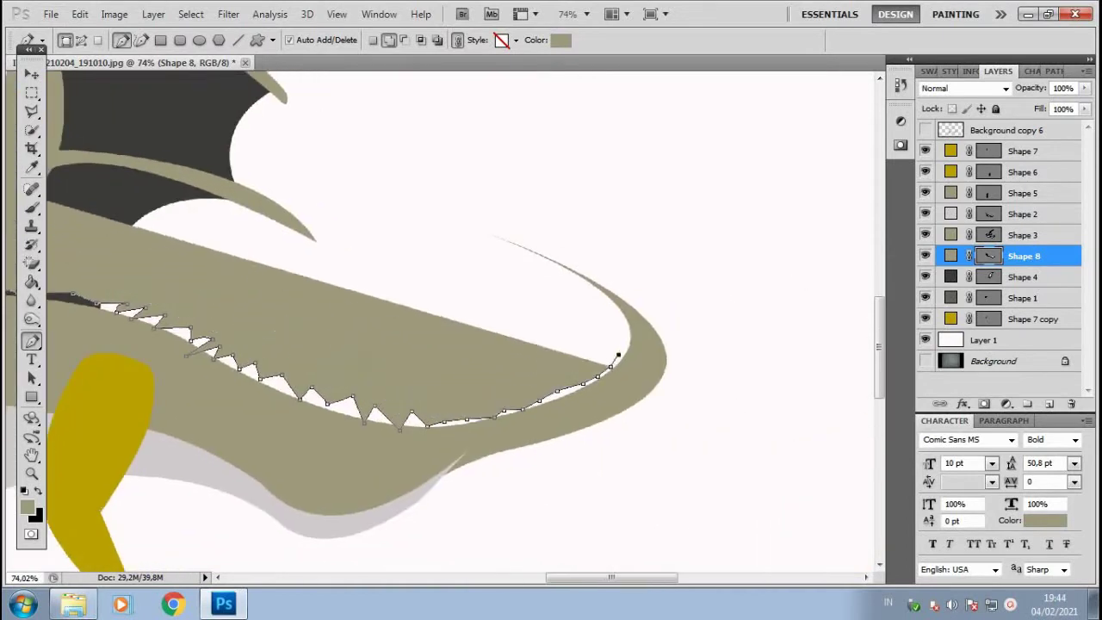
click(626, 321)
click(610, 299)
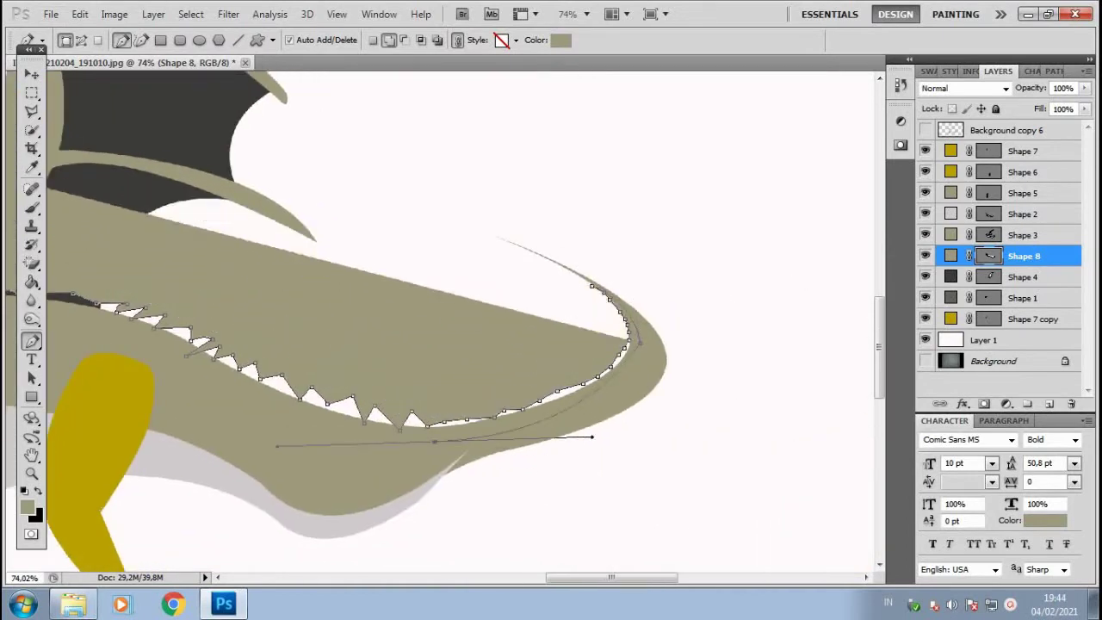
drag(344, 388, 729, 387)
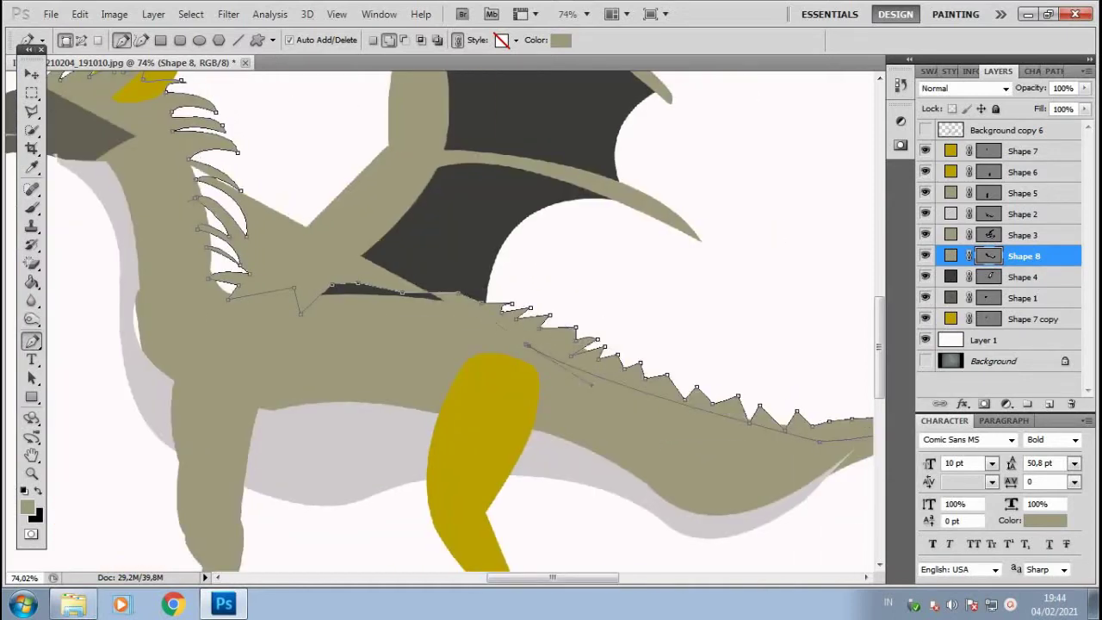
mouse_move(431, 302)
mouse_down()
mouse_move(456, 414)
mouse_move(586, 439)
mouse_up()
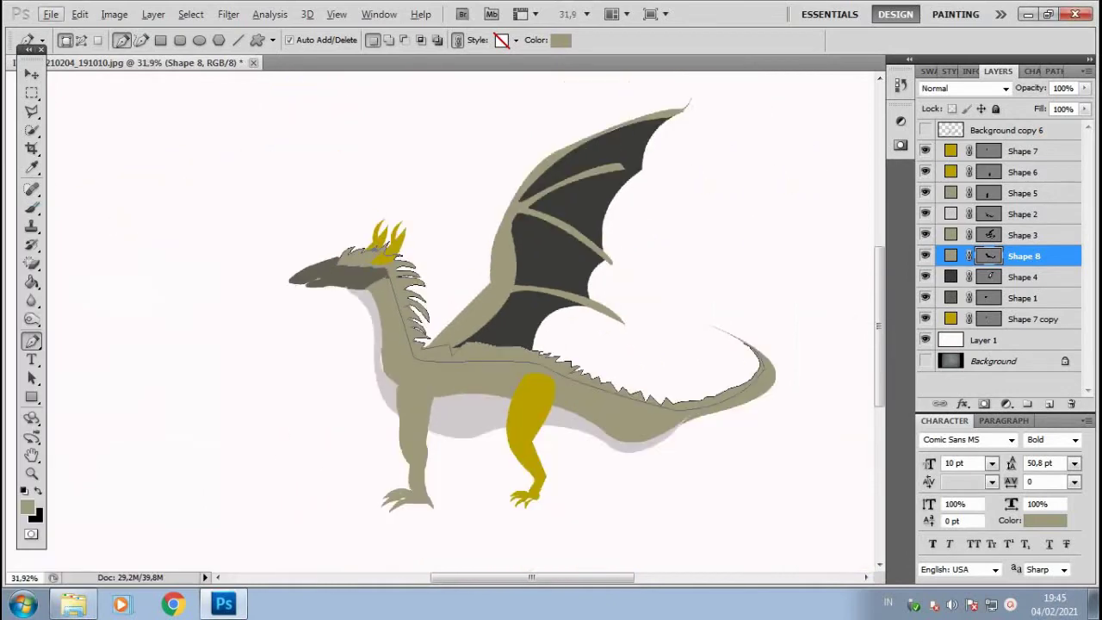
mouse_move(625, 303)
mouse_down()
mouse_move(581, 290)
mouse_move(736, 320)
mouse_up()
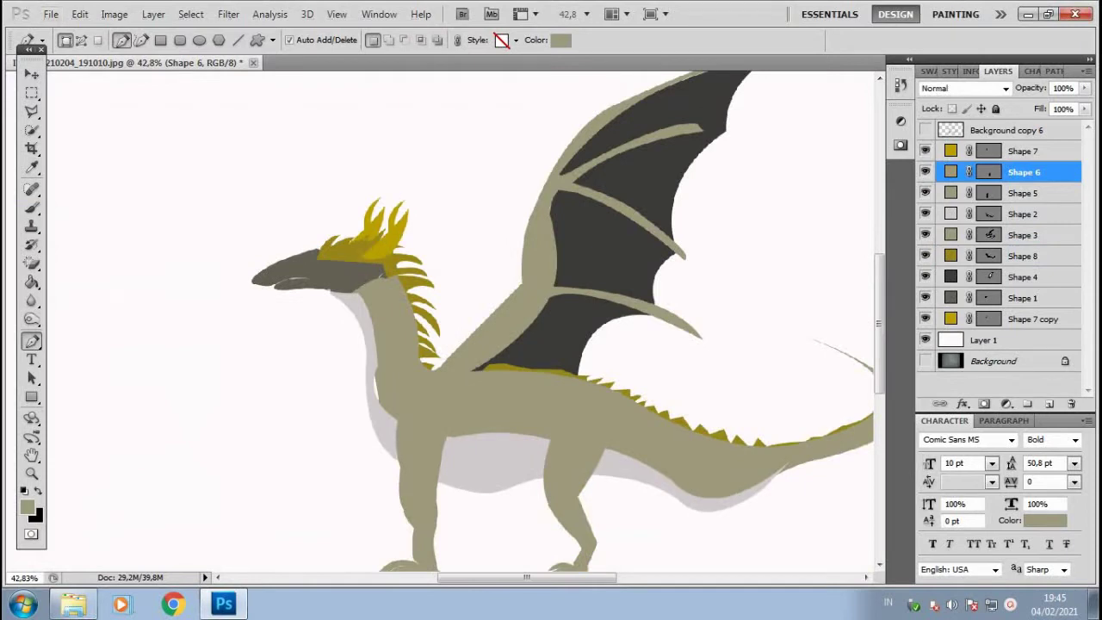
Move the Shape 8 spike layer below Shape 1 so the spikes tuck behind the body
scroll(465, 318, up, 3)
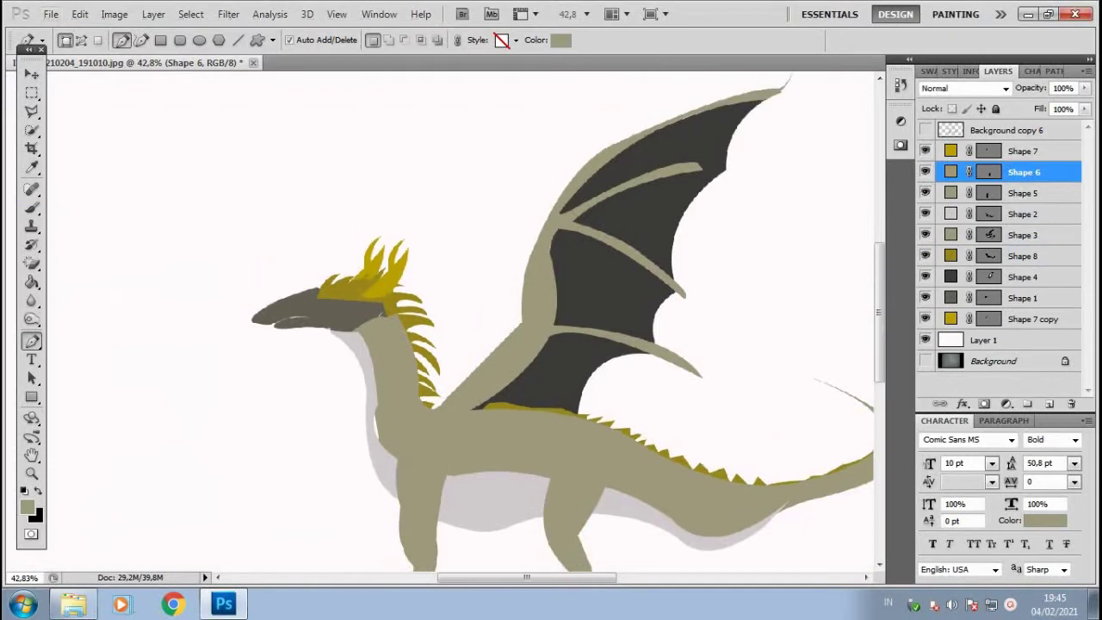
drag(1023, 256, 1023, 329)
key(ctrl+bracketright)
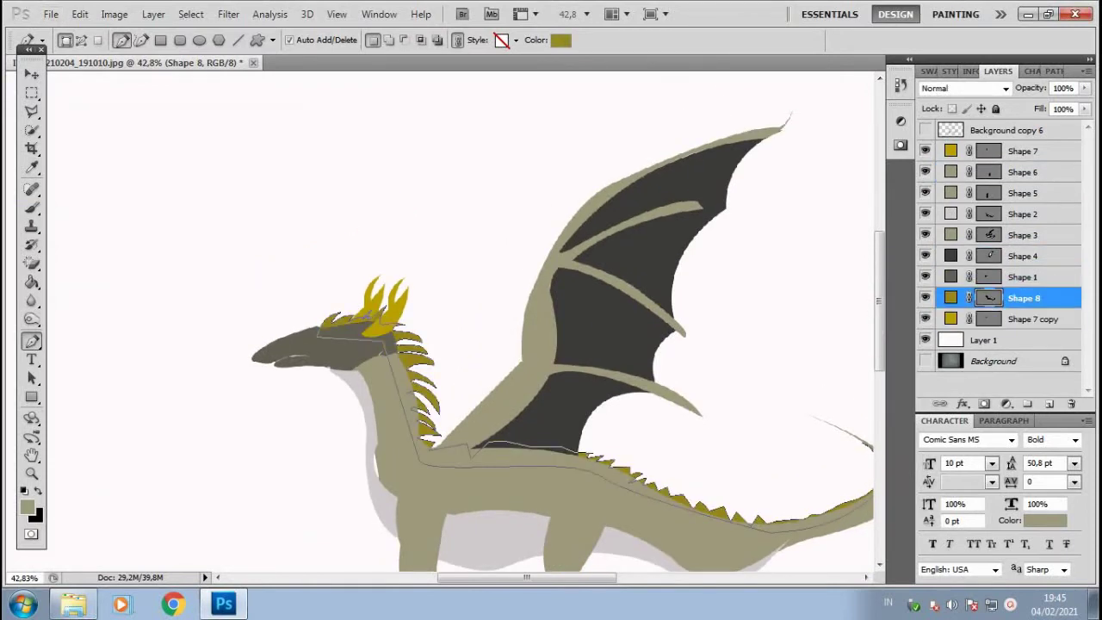
key(v)
scroll(465, 318, up, 3)
click(1034, 319)
scroll(465, 319, up, 1)
click(1024, 151)
Draw an almond-shaped eye on the head as Shape 9 and fill it orange
key(p)
scroll(344, 344, up, 3)
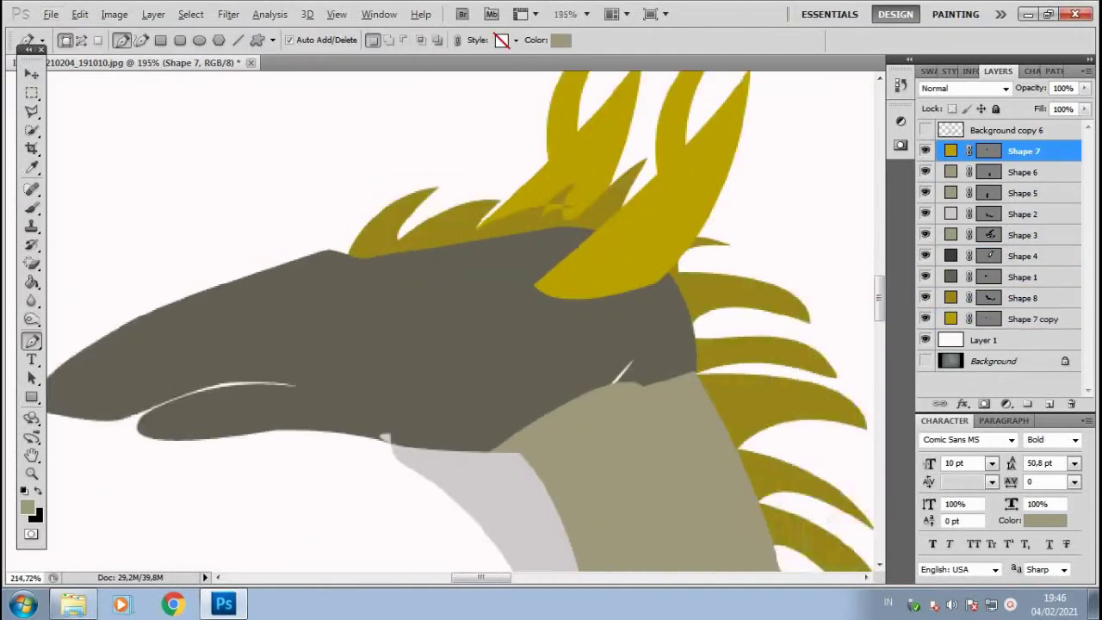
scroll(344, 345, up, 2)
drag(412, 283, 353, 283)
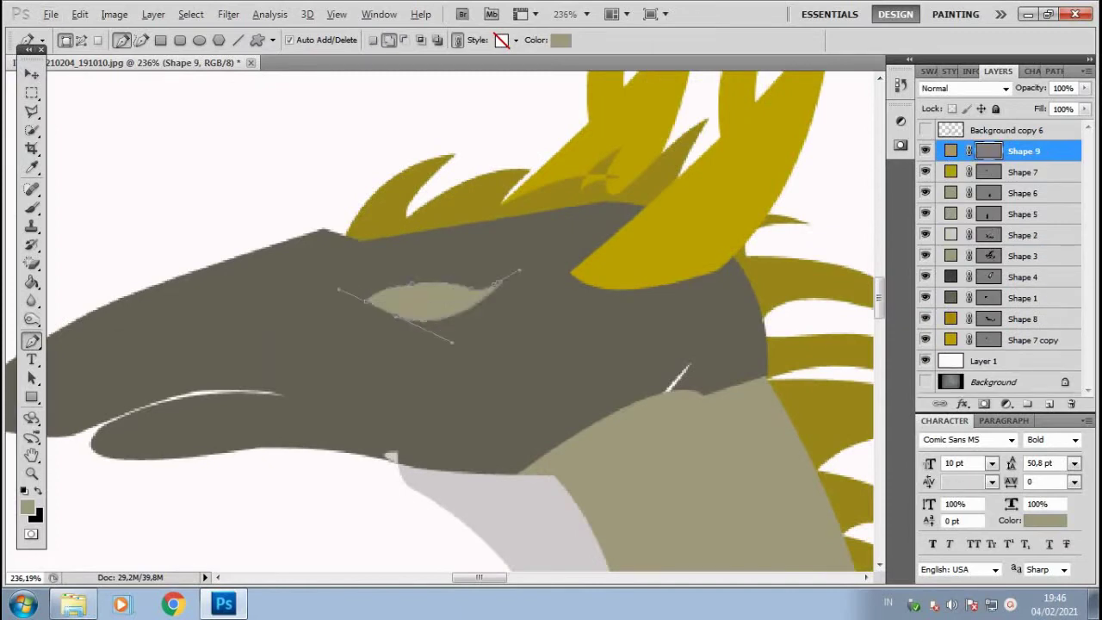
scroll(447, 328, down, 2)
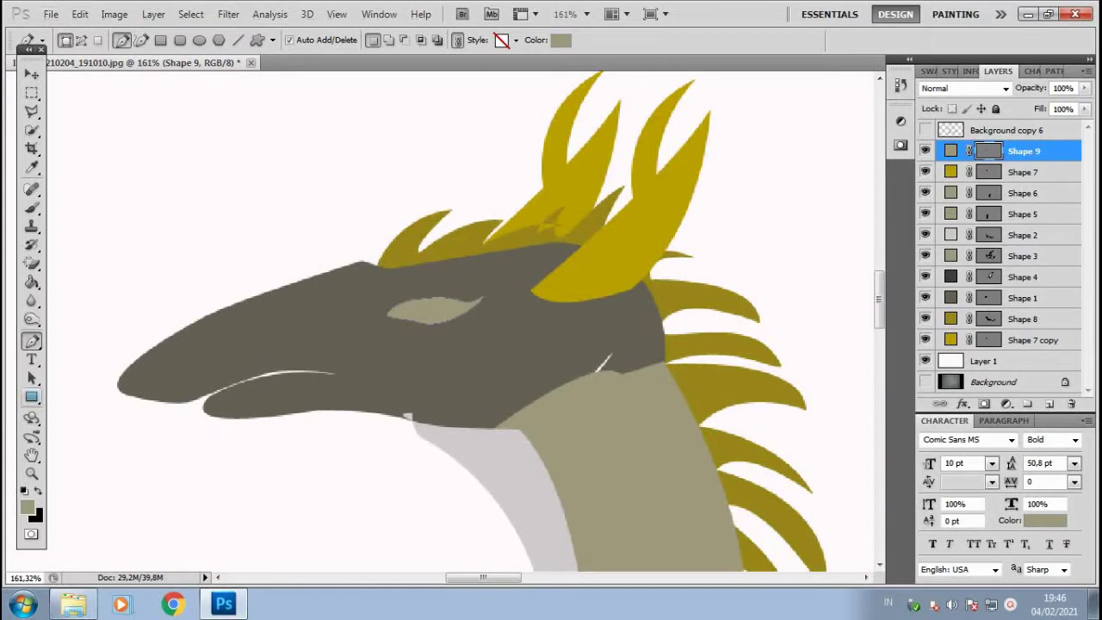
double_click(951, 151)
mouse_move(628, 302)
mouse_down()
mouse_move(770, 310)
mouse_move(694, 231)
mouse_up()
key(Return)
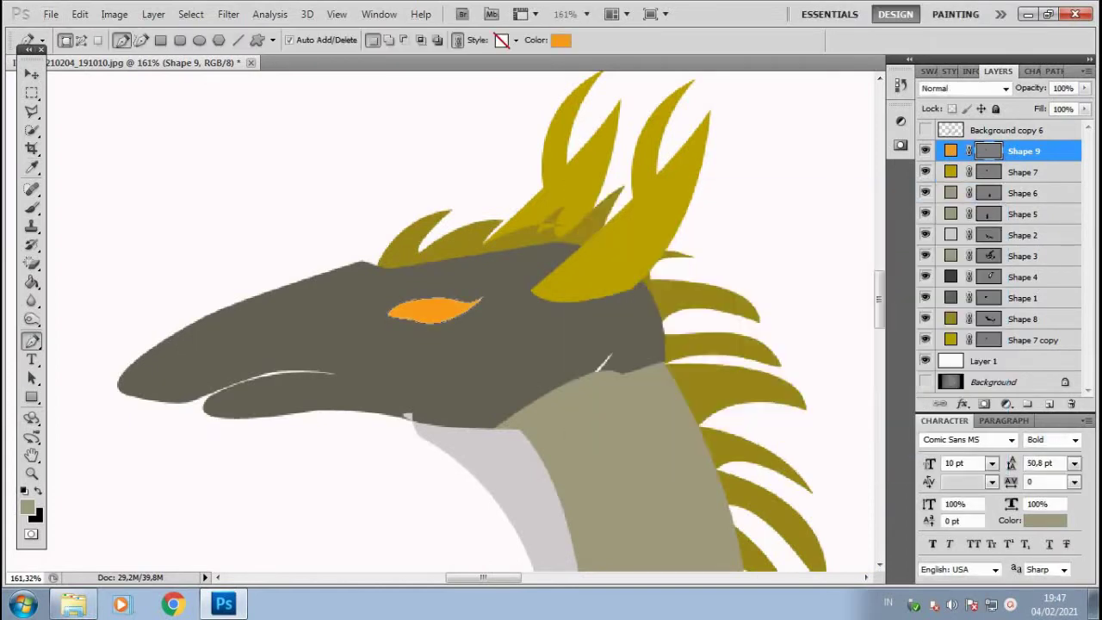
Draw an ellipse pupil over the eye as Shape 10 and fill it black
key(u)
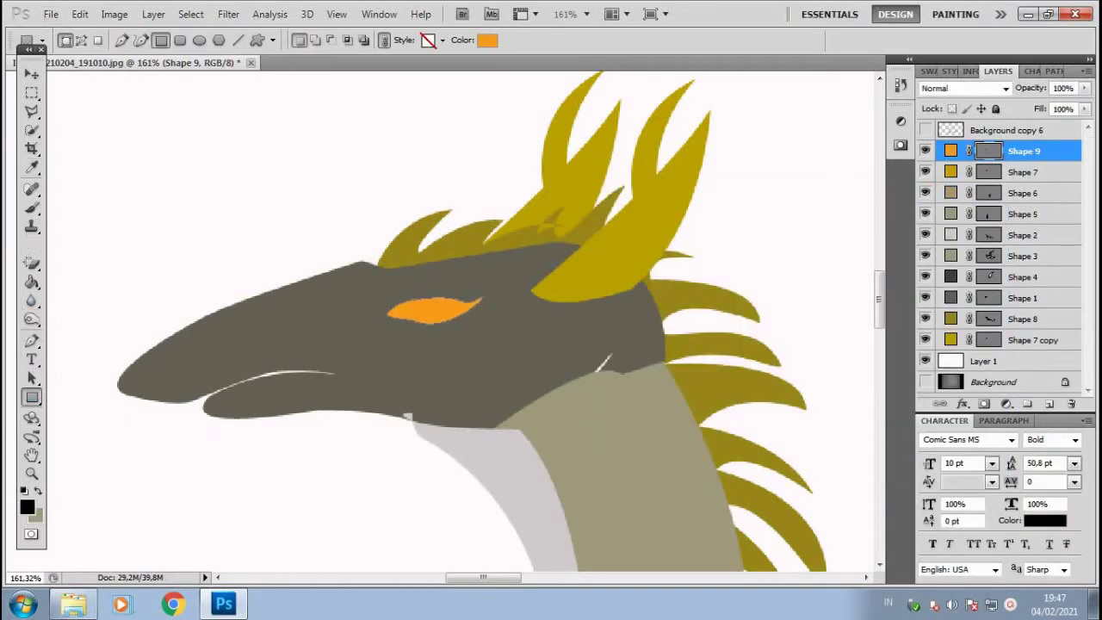
double_click(950, 150)
key(Return)
mouse_move(392, 355)
mouse_down()
mouse_move(413, 376)
mouse_move(430, 310)
mouse_up()
double_click(951, 150)
click(620, 435)
key(Return)
Resize and position the black pupil within the eye using Free Transform
key(v)
scroll(430, 310, up, 2)
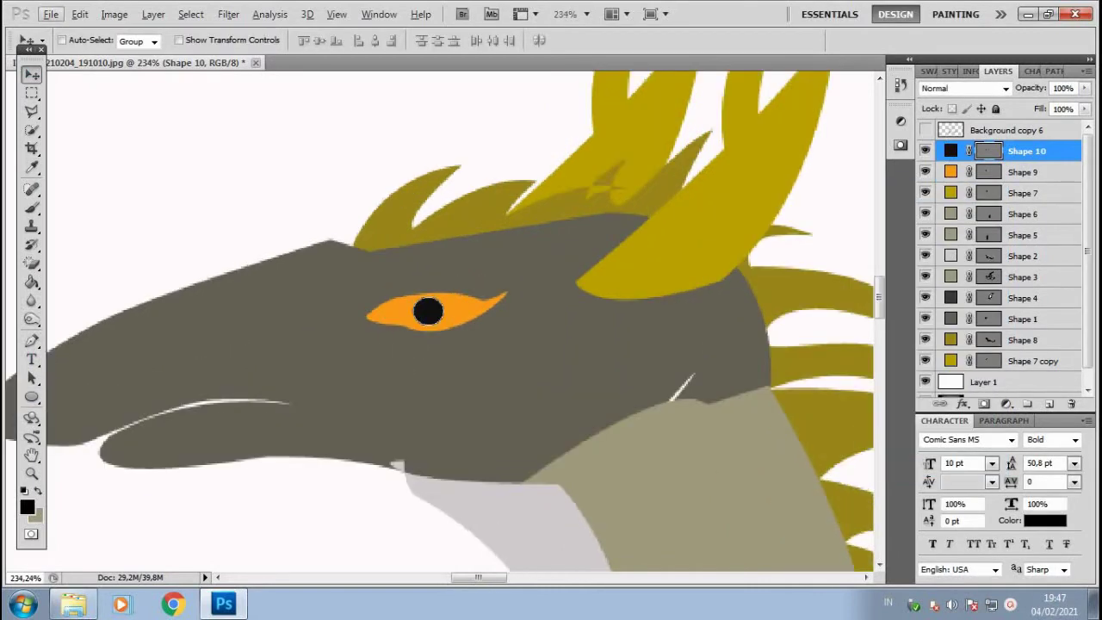
key(ctrl+t)
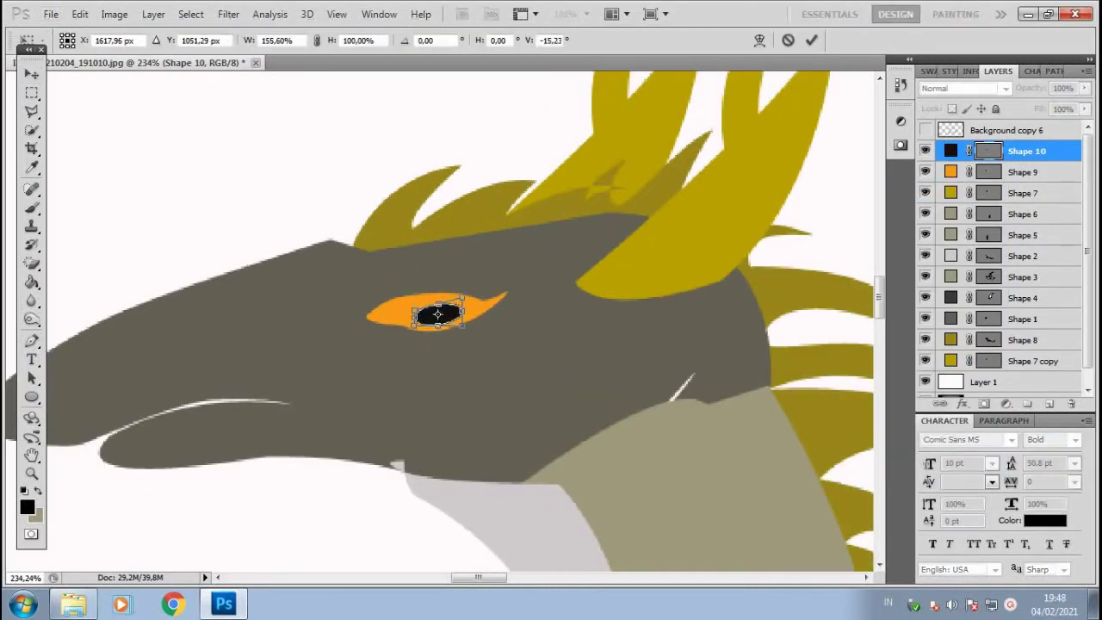
key(Return)
scroll(438, 315, down, 10)
scroll(438, 315, up, 4)
Add a curved anchor to Shape 2's pale underbelly outline near the chest and front leg
scroll(437, 315, up, 1)
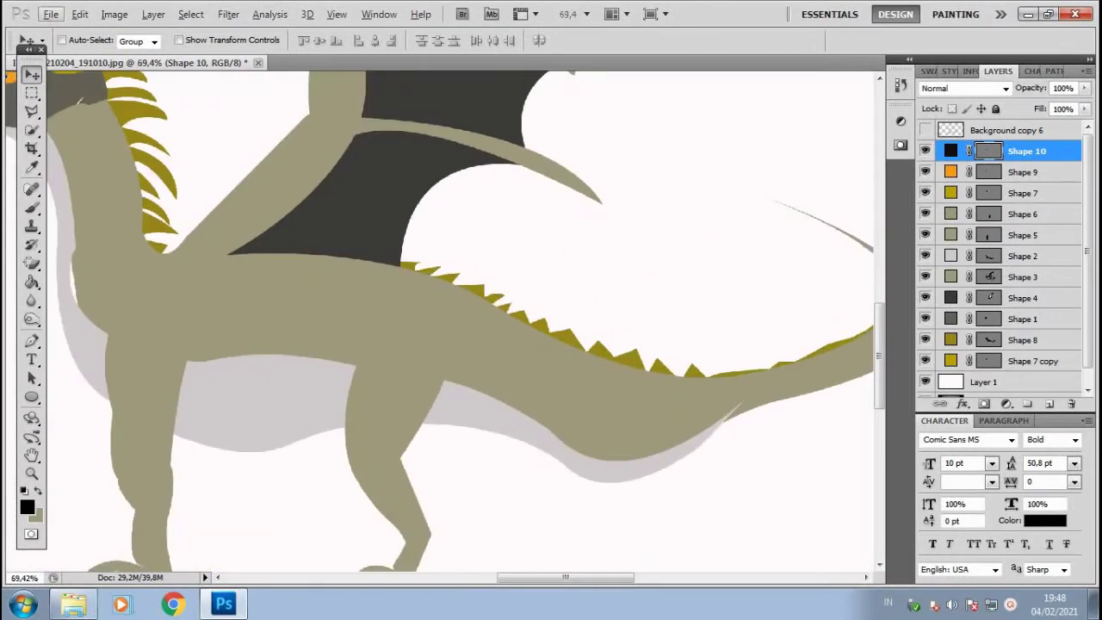
click(1025, 256)
scroll(465, 319, up, 2)
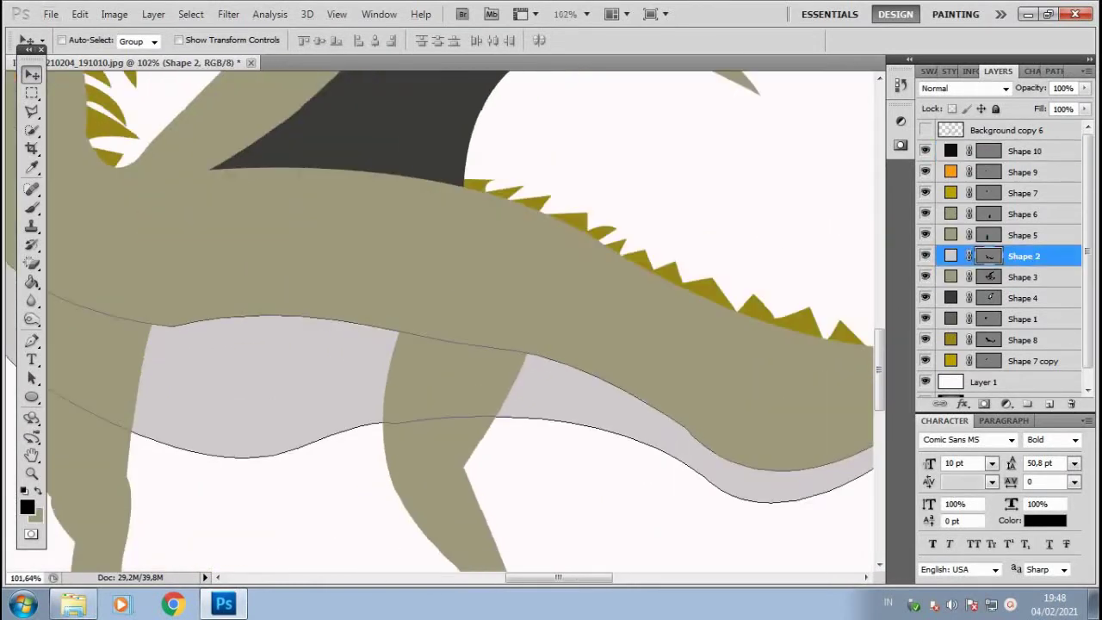
scroll(461, 319, left, 5)
key(p)
scroll(603, 319, right, 5)
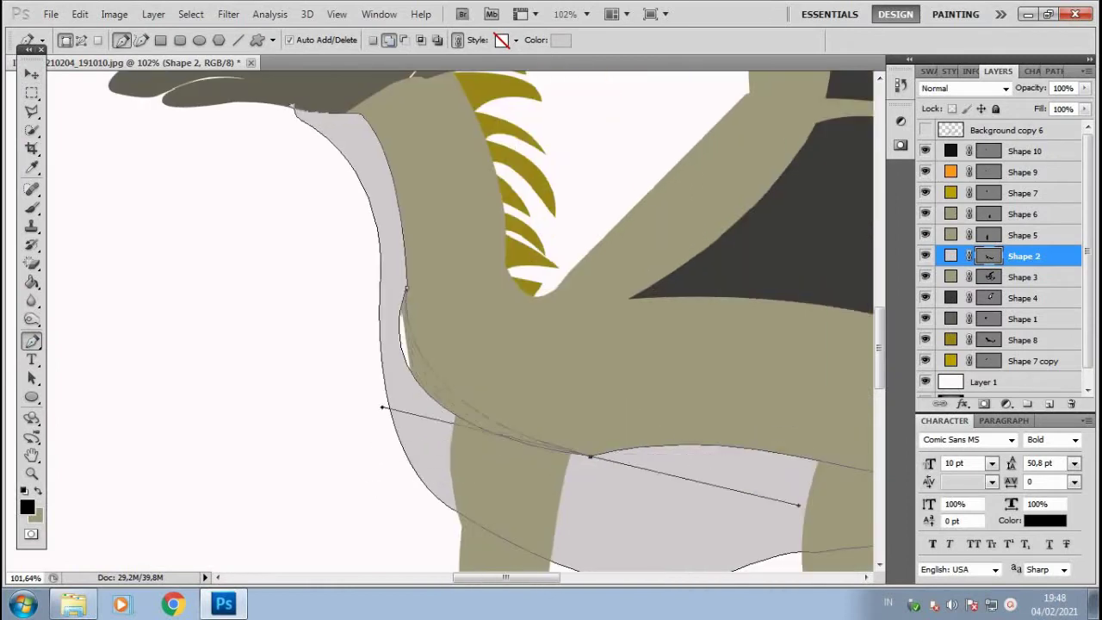
drag(590, 456, 783, 511)
click(1025, 277)
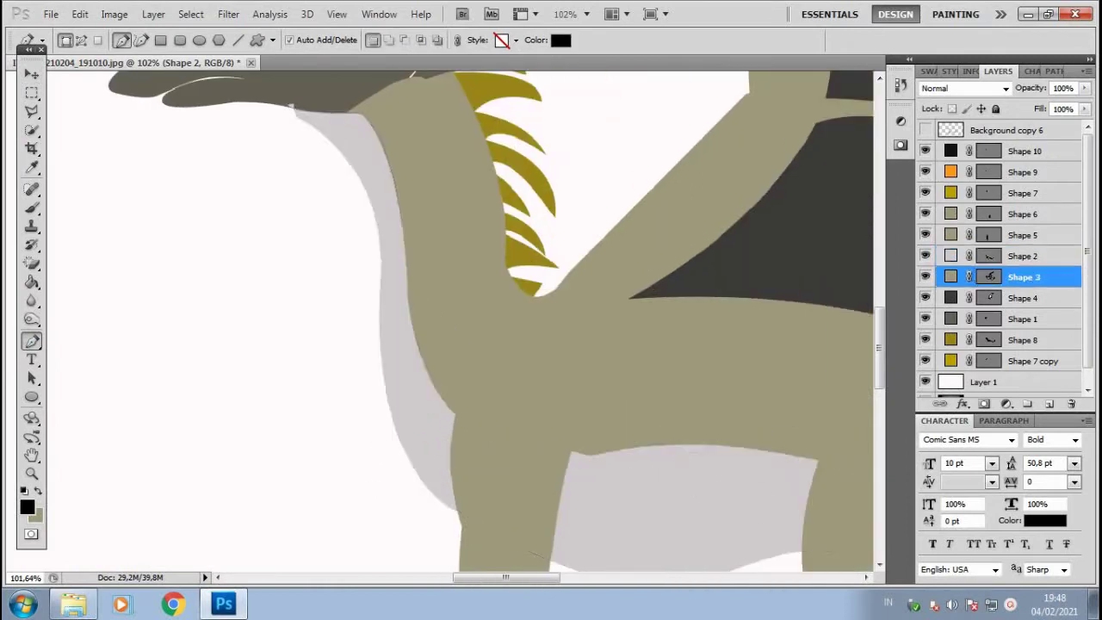
scroll(603, 405, down, 5)
Duplicate the Shape 5 front leg, move the copy lower in the stack, and rotate it
right_click(1020, 235)
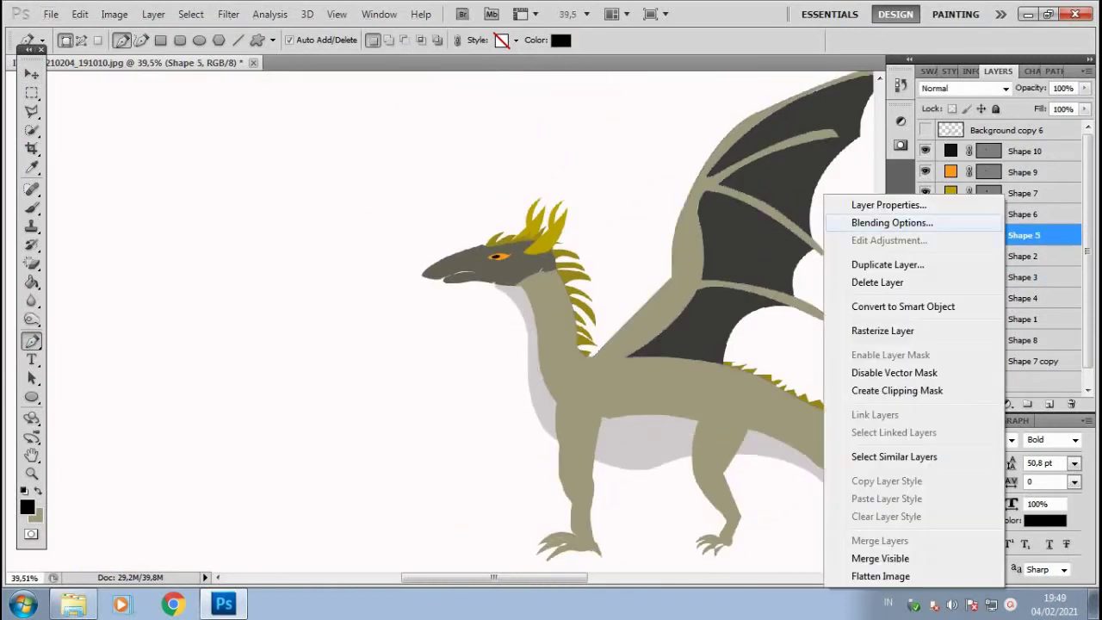
click(896, 258)
key(Return)
drag(1020, 235, 990, 339)
key(v)
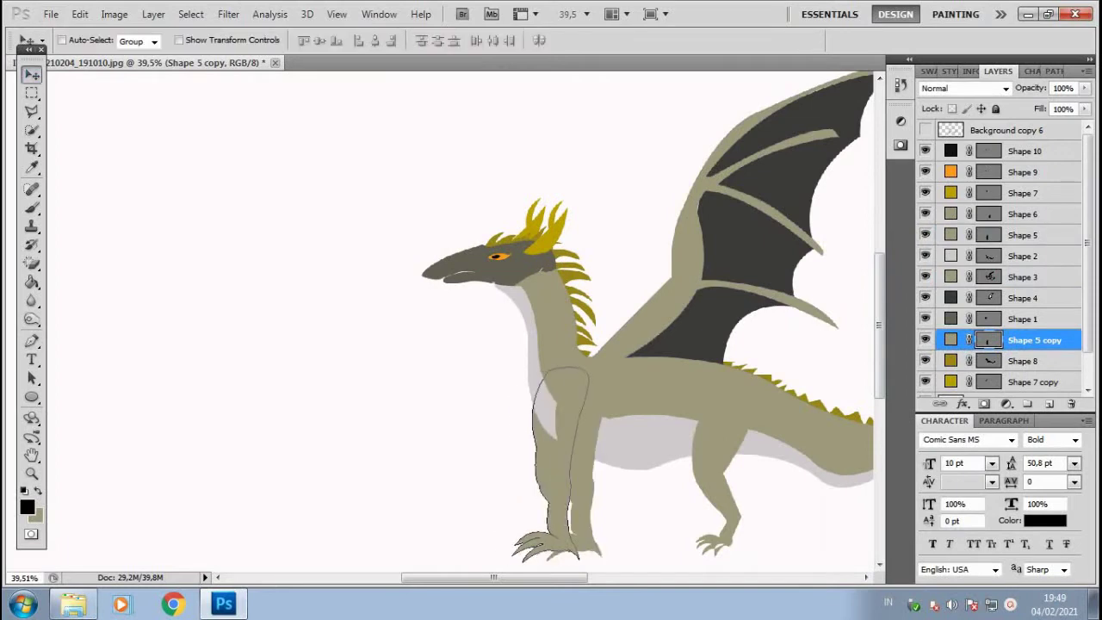
key(ctrl+t)
mouse_move(517, 564)
mouse_down()
mouse_move(452, 508)
mouse_move(504, 544)
mouse_up()
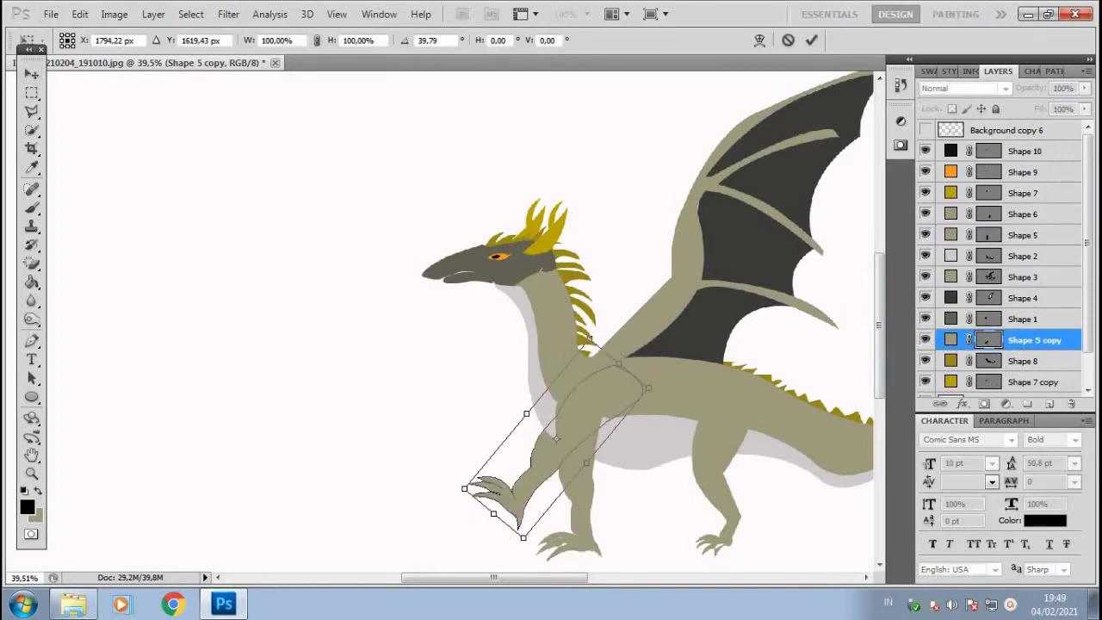
key(Return)
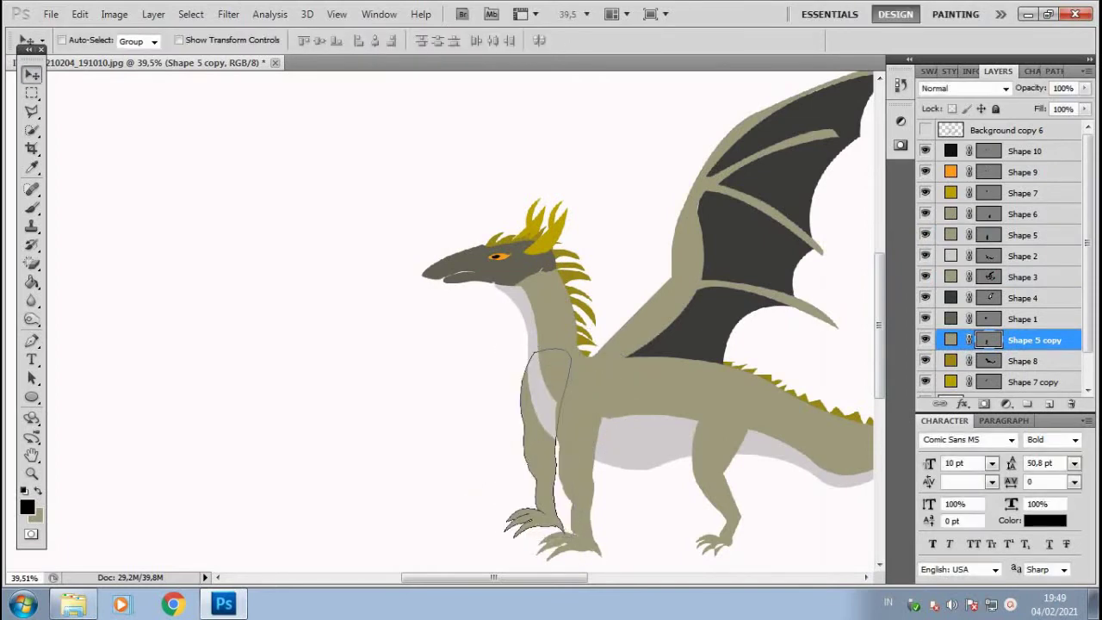
Duplicate the Shape 6 hind leg and shift the copy left as the far leg
right_click(1020, 214)
click(870, 243)
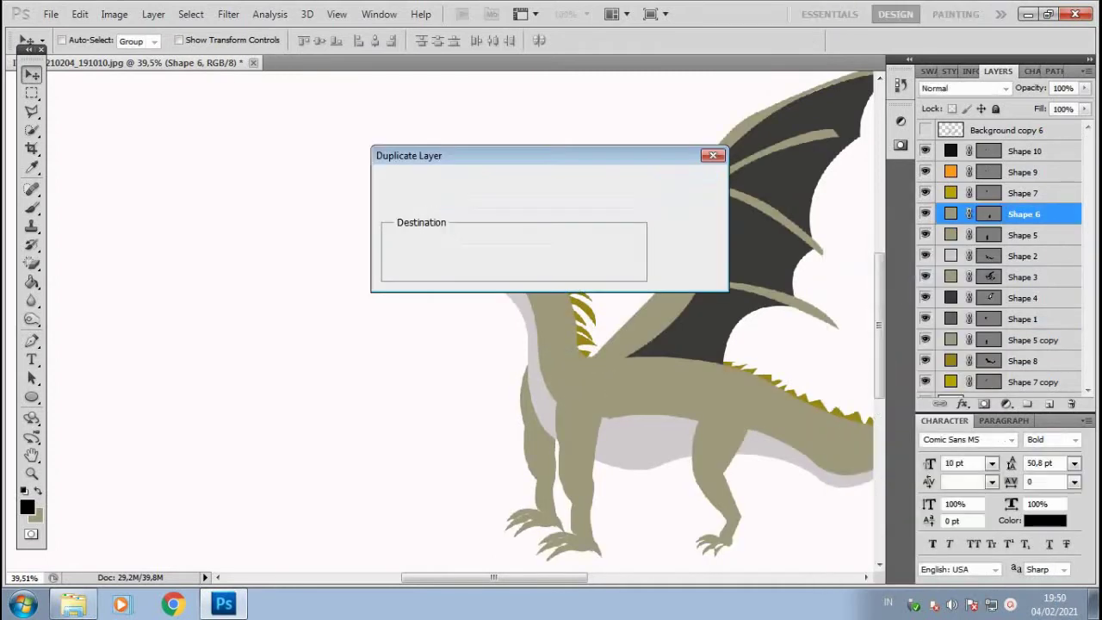
key(Return)
drag(723, 465, 676, 446)
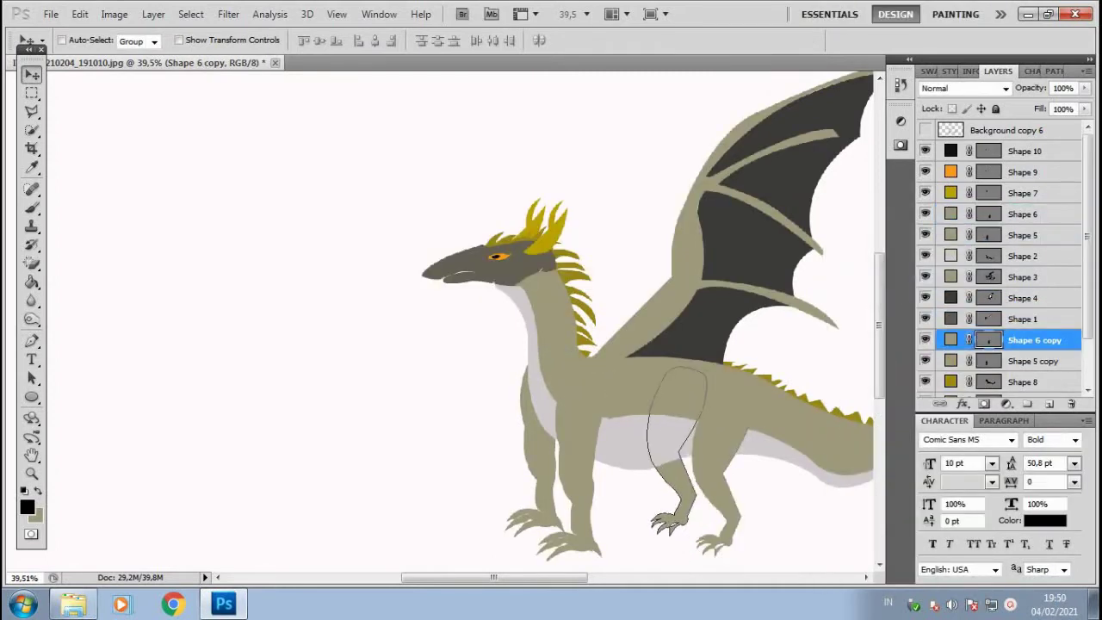
Show the yellow horn crest layer again and select the pupil layer
click(1024, 382)
scroll(430, 328, down, 2)
scroll(431, 327, up, 3)
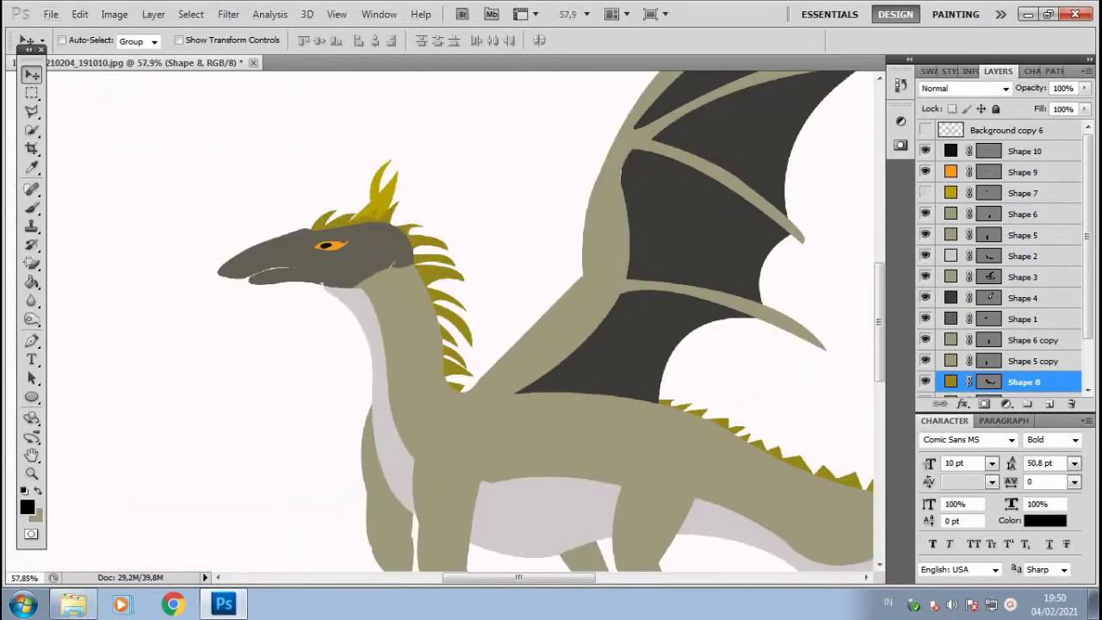
click(925, 193)
scroll(1000, 258, down, 3)
scroll(999, 258, up, 3)
click(1027, 151)
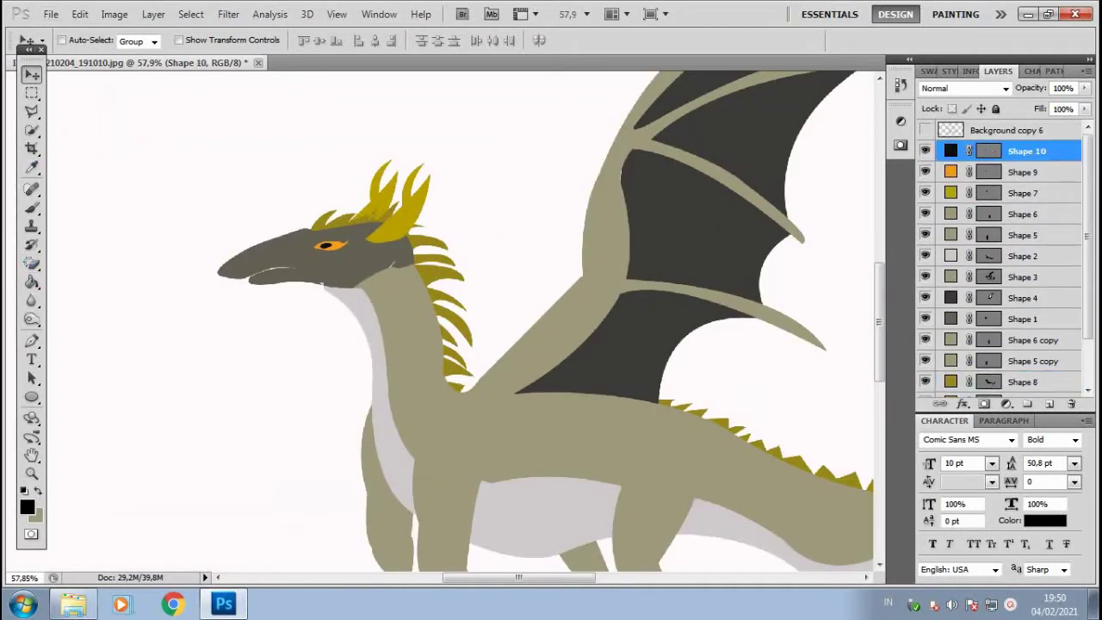
Draw a thin whisker shape at the dragon's snout
key(p)
click(236, 219)
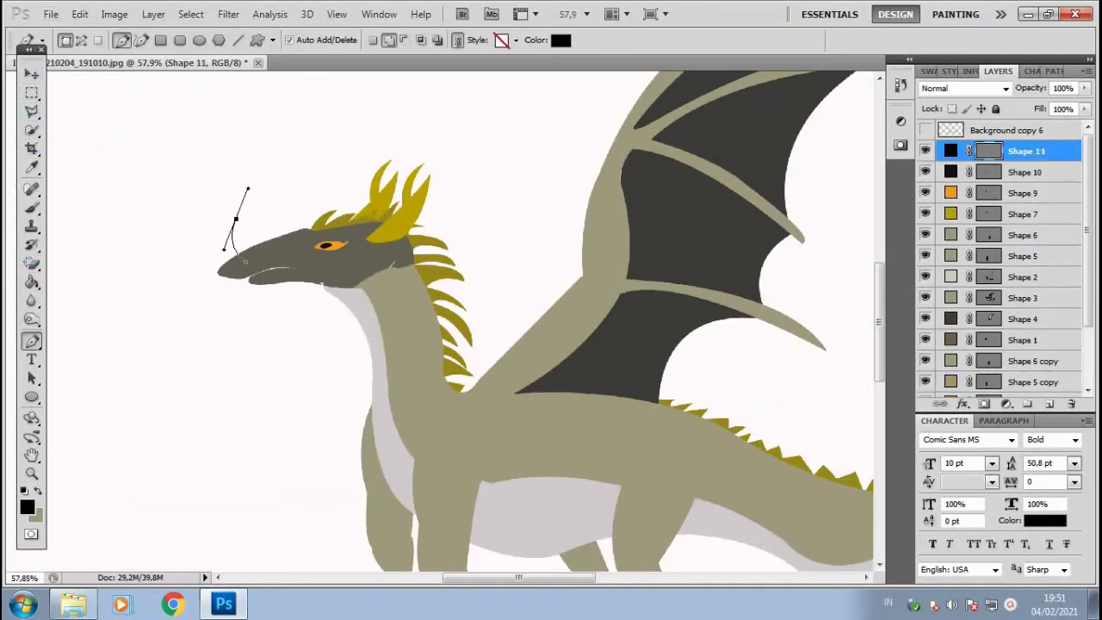
click(245, 260)
scroll(260, 244, up, 2)
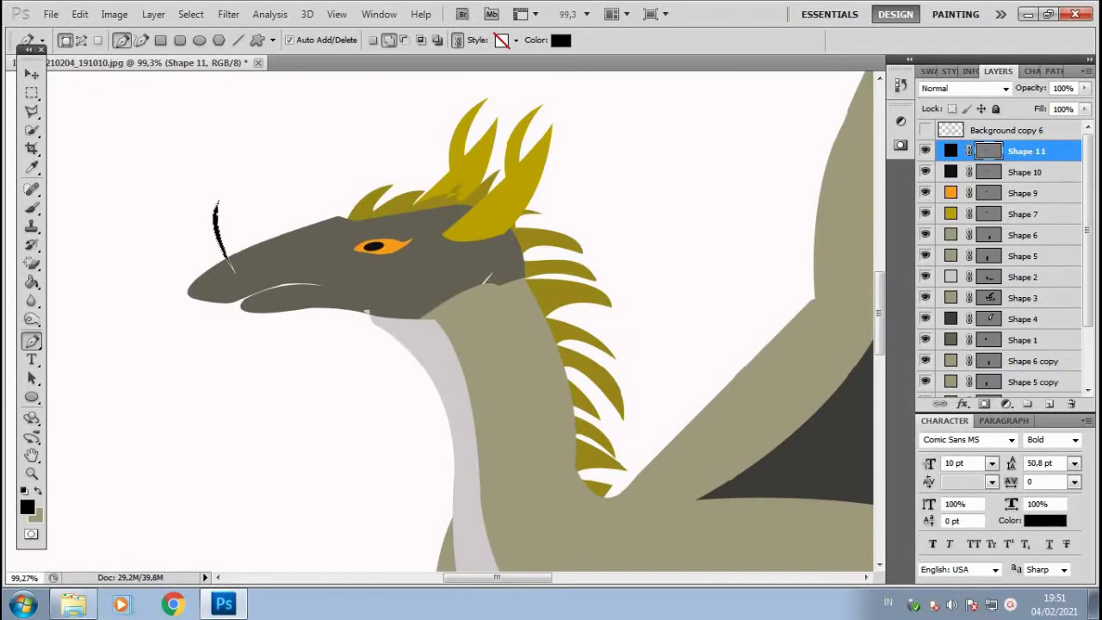
scroll(231, 262, up, 2)
key(v)
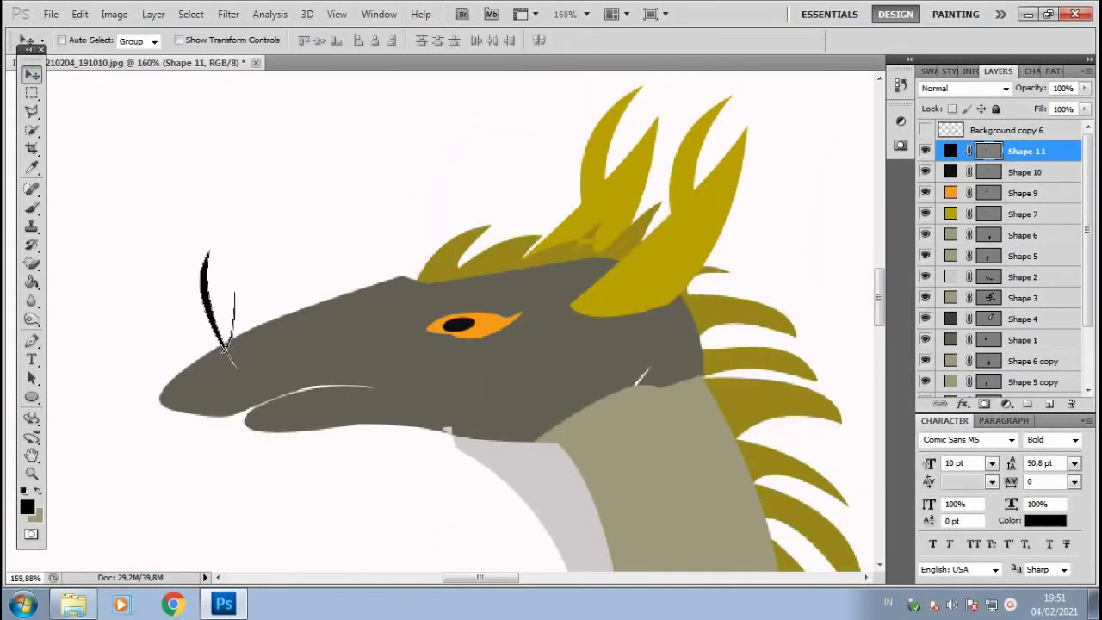
key(alt+bracketleft)
scroll(321, 319, down, 4)
Warp the whisker so it curves upward and to the right
key(alt+bracketright)
key(ctrl+t)
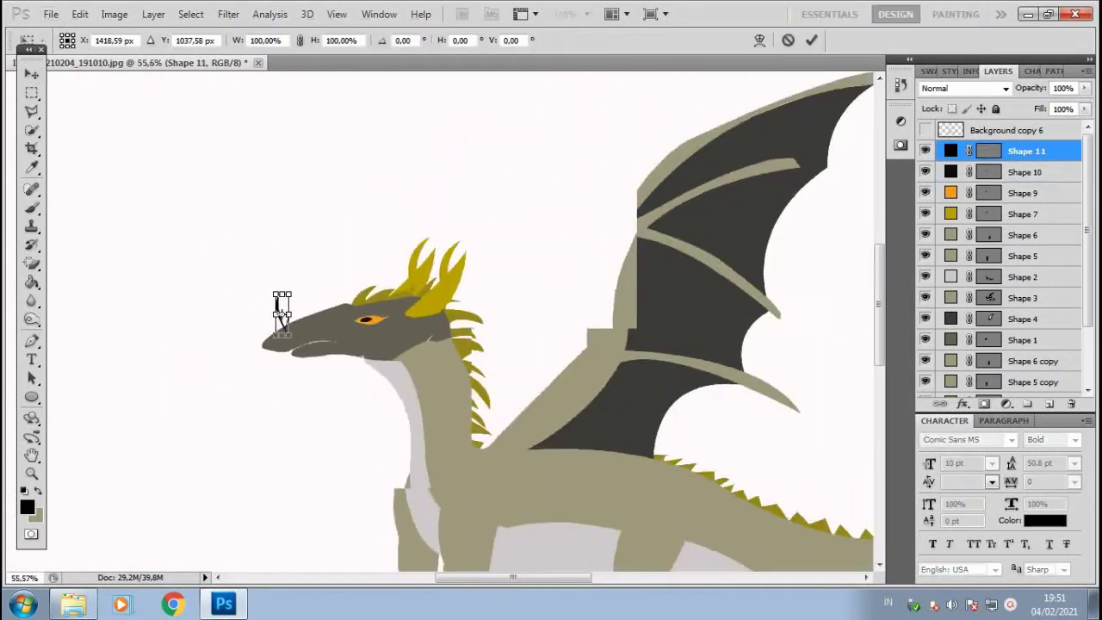
scroll(285, 308, up, 4)
right_click(228, 303)
click(259, 423)
drag(204, 262, 183, 102)
drag(238, 298, 296, 192)
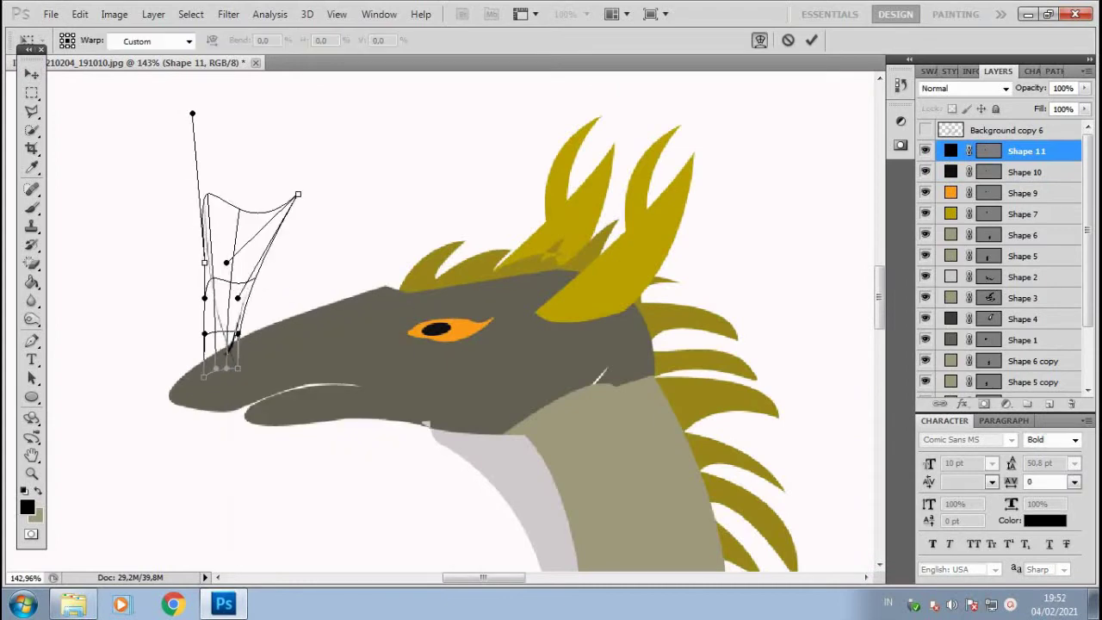
key(Return)
scroll(258, 320, down, 4)
Duplicate the whisker and flip the copy horizontally to form a pair
key(ctrl+j)
scroll(247, 326, up, 3)
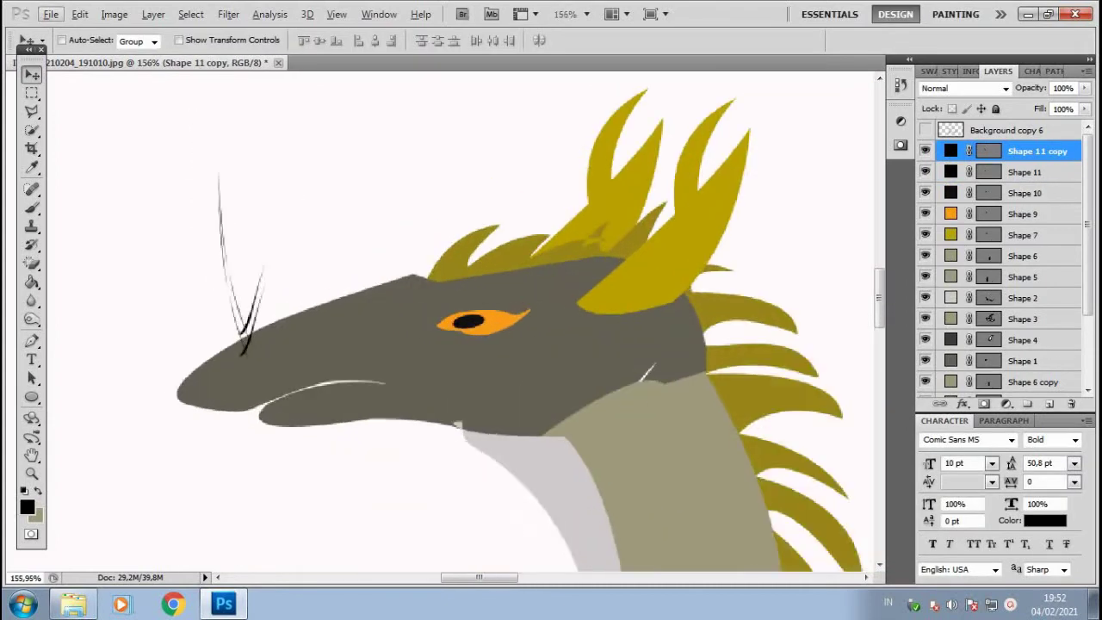
key(ctrl+t)
right_click(350, 291)
click(394, 507)
key(Return)
scroll(259, 327, down, 3)
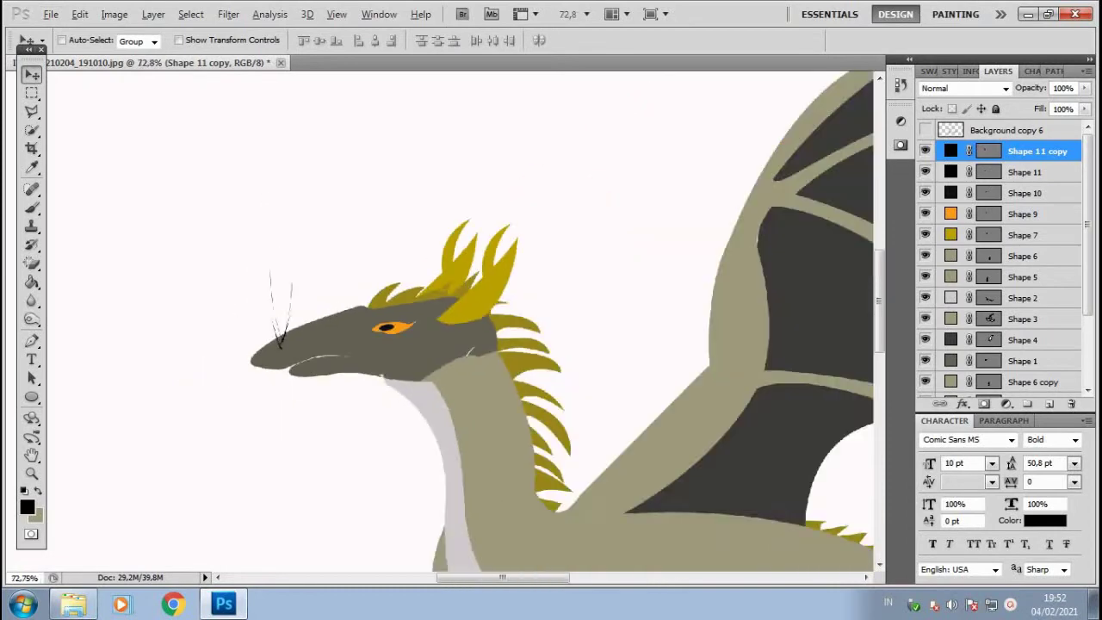
scroll(259, 327, down, 2)
scroll(999, 259, down, 2)
Recolour the Shape 1 head fill a lighter grey
click(1025, 319)
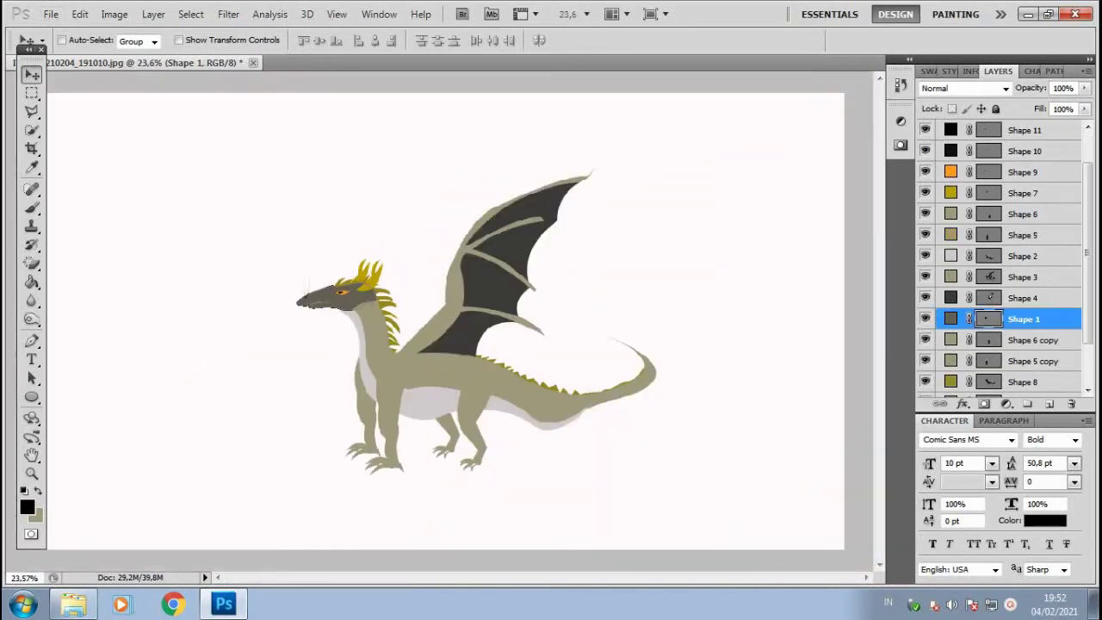
double_click(951, 318)
click(355, 298)
click(603, 300)
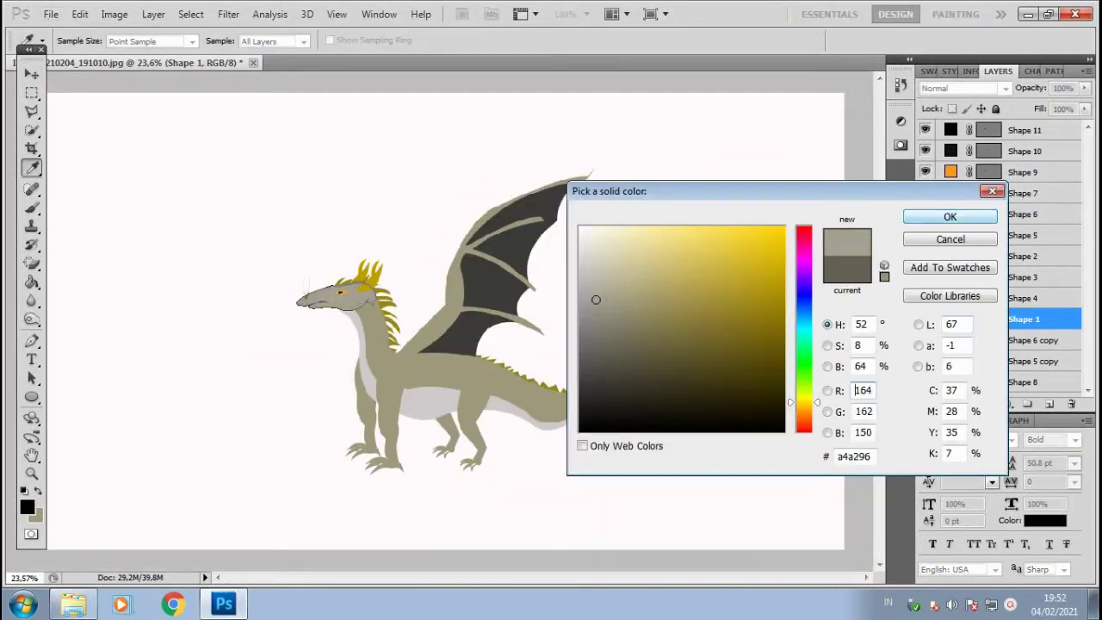
key(Return)
key(v)
Hide the head shape layer and select the Shape 2 layer
scroll(371, 310, up, 2)
scroll(370, 310, down, 2)
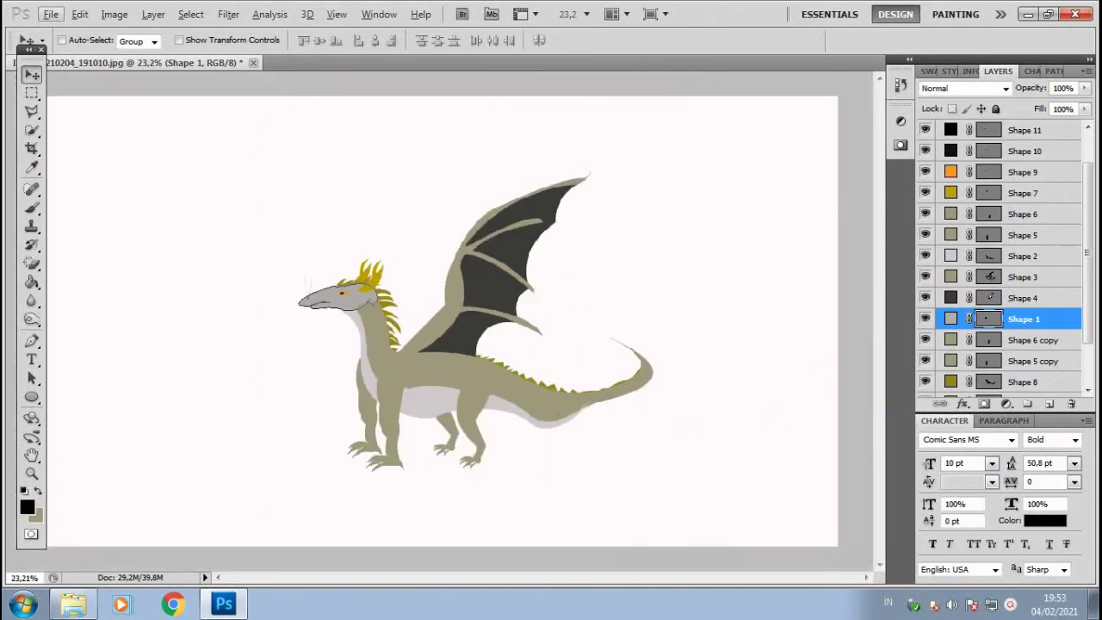
scroll(999, 258, down, 1)
click(925, 260)
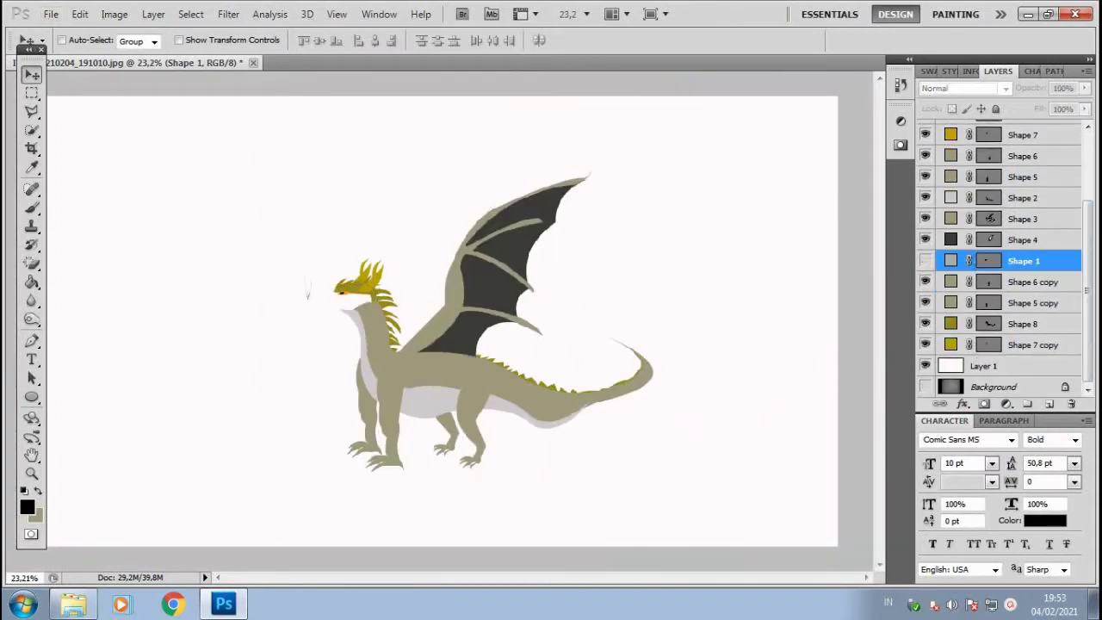
click(1023, 198)
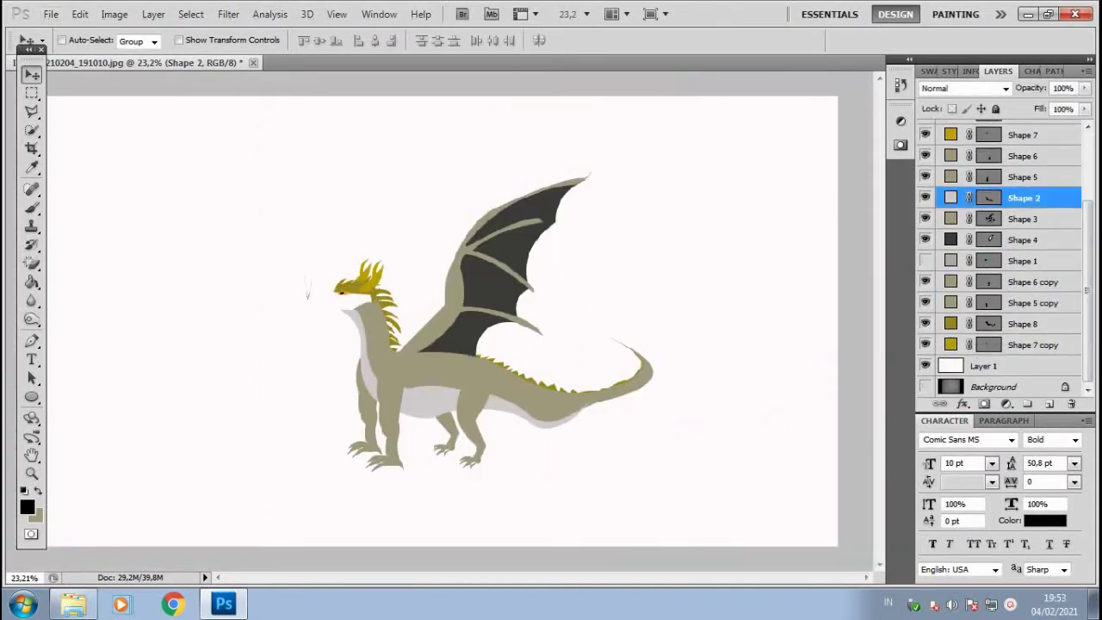
scroll(413, 134, up, 2)
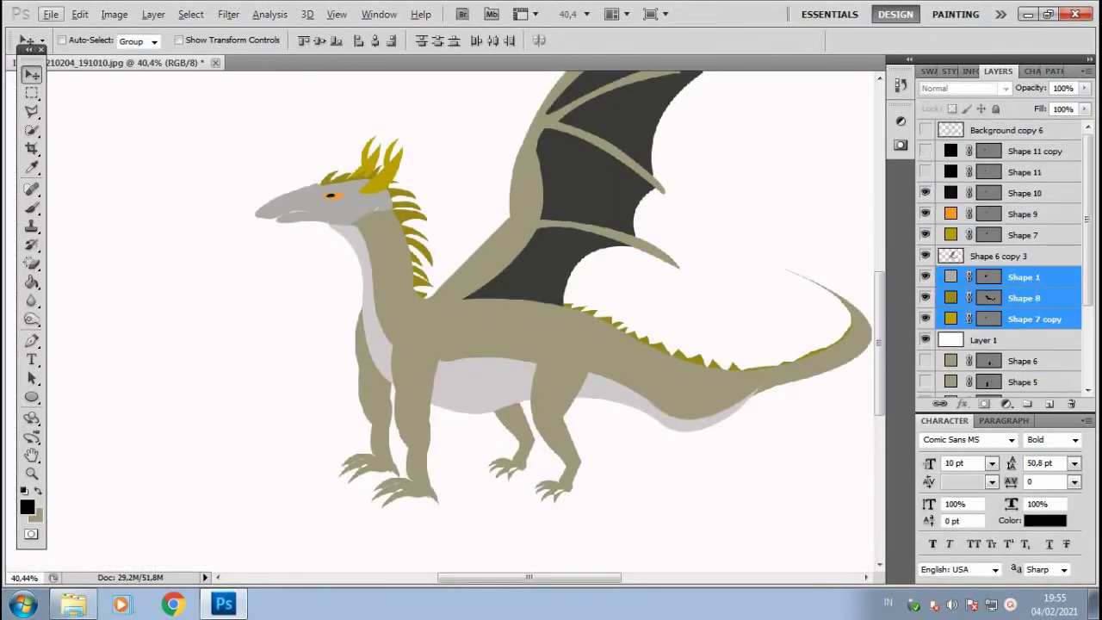
Draw an ellipse with gradient shading and a pale beige stroke, then merge it into Layer 2
click(31, 397)
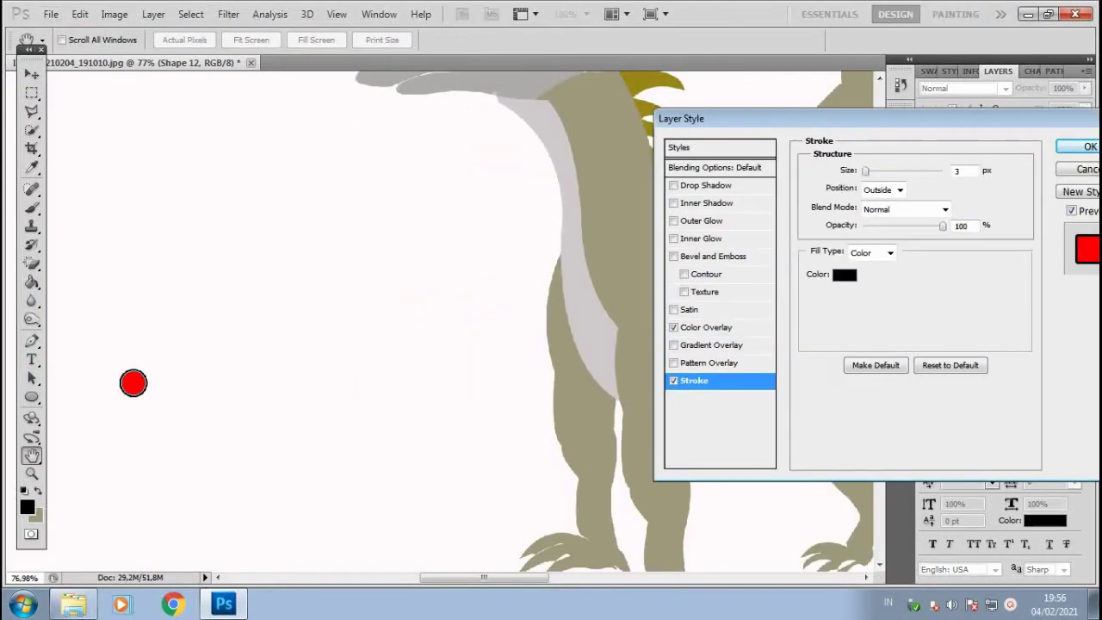
key(Return)
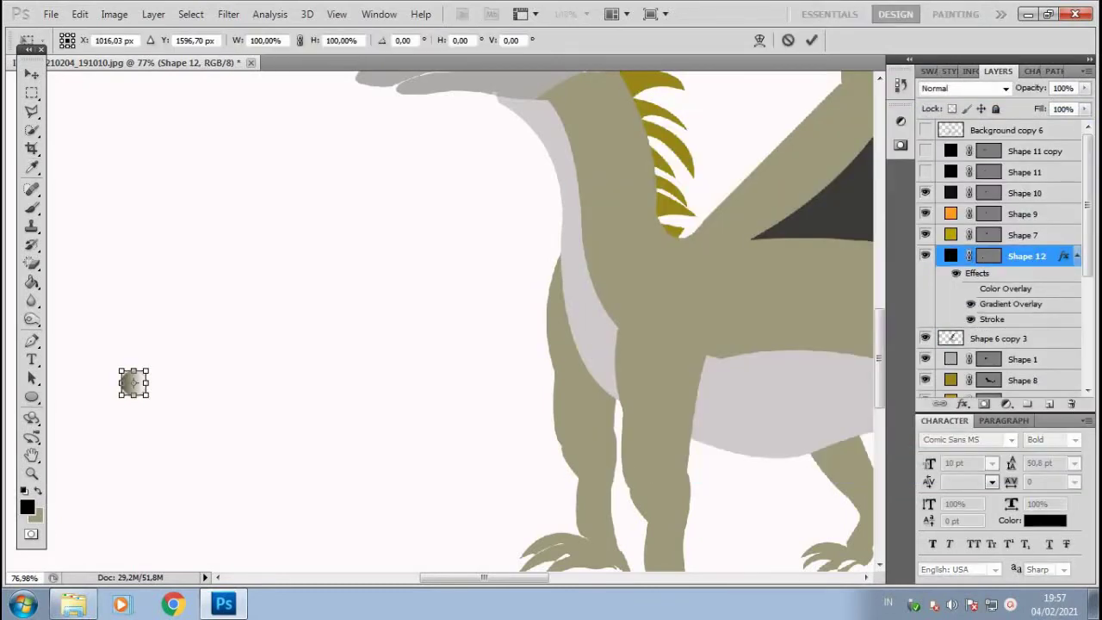
key(Return)
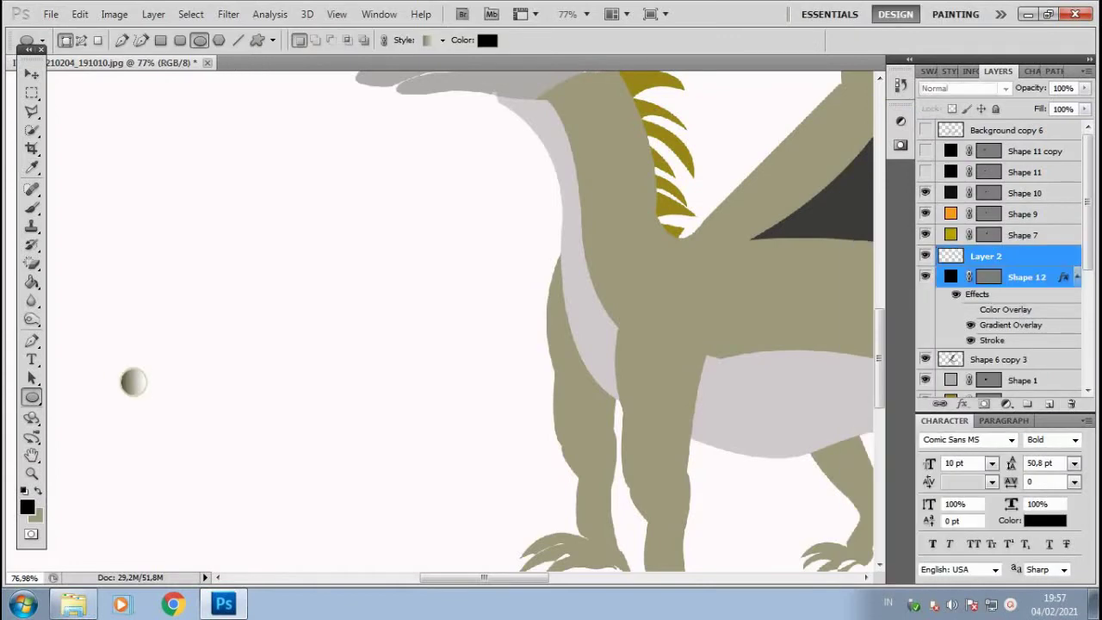
key(ctrl+e)
Move the shaded disc up the canvas and undo the stray duplicate layers
key(v)
drag(134, 381, 177, 297)
key(ctrl+j)
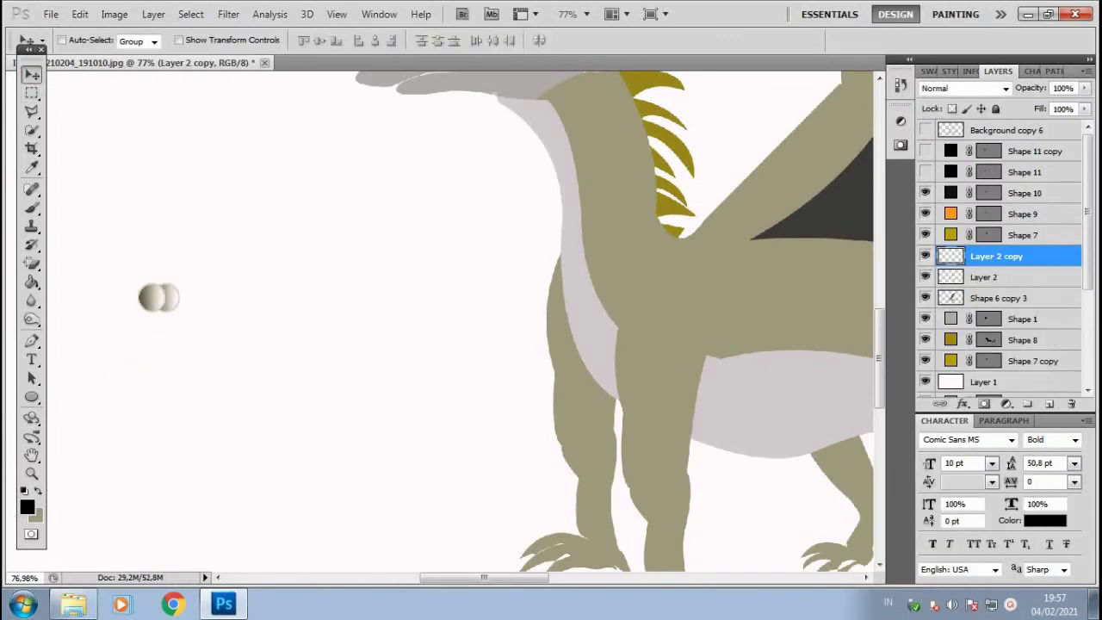
key(ctrl+j)
key(ctrl+alt+z)
key(ctrl+alt+z)
key(ctrl+alt+z)
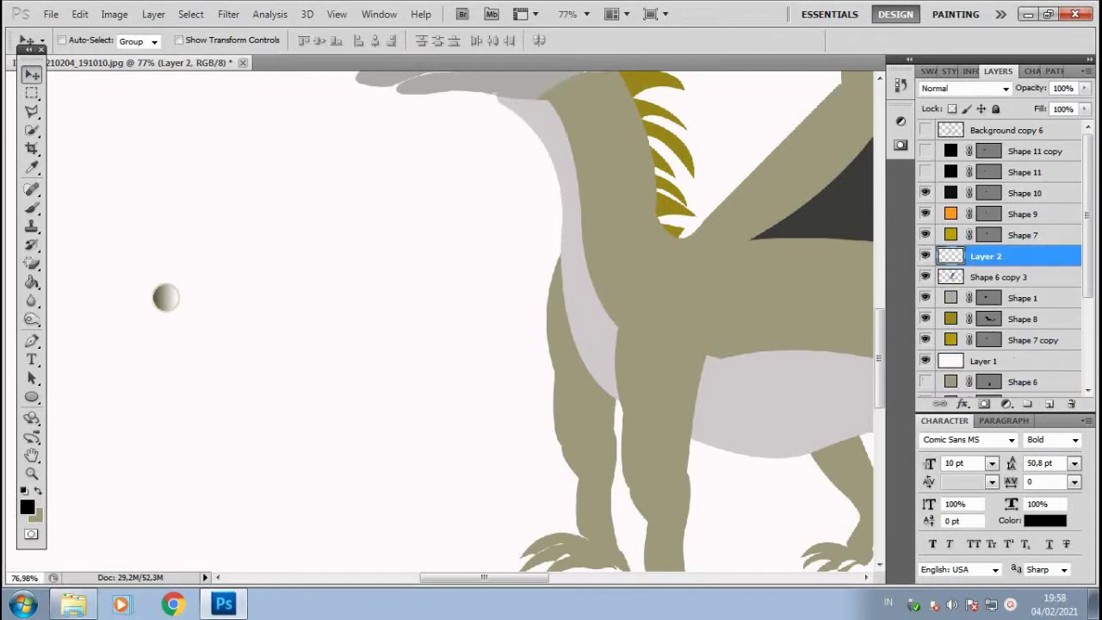
Repeat shifted copies of the disc into an overlapping row and move it onto the dragon's neck
key(ctrl+alt+t)
key(Return)
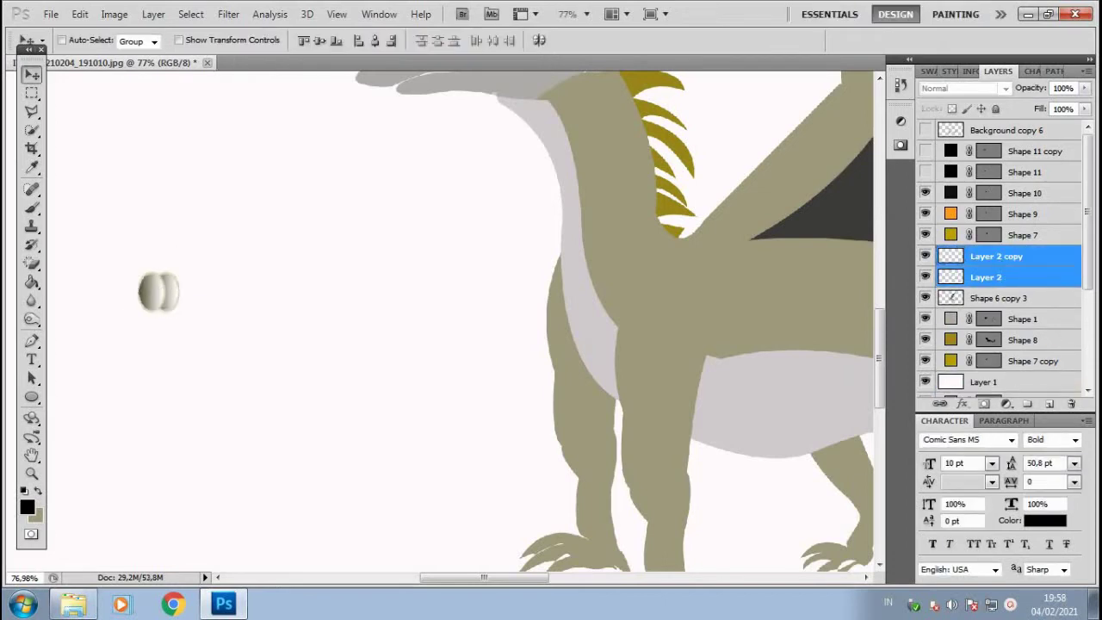
key(ctrl+shift+alt+t)
key(ctrl+shift+alt+t)
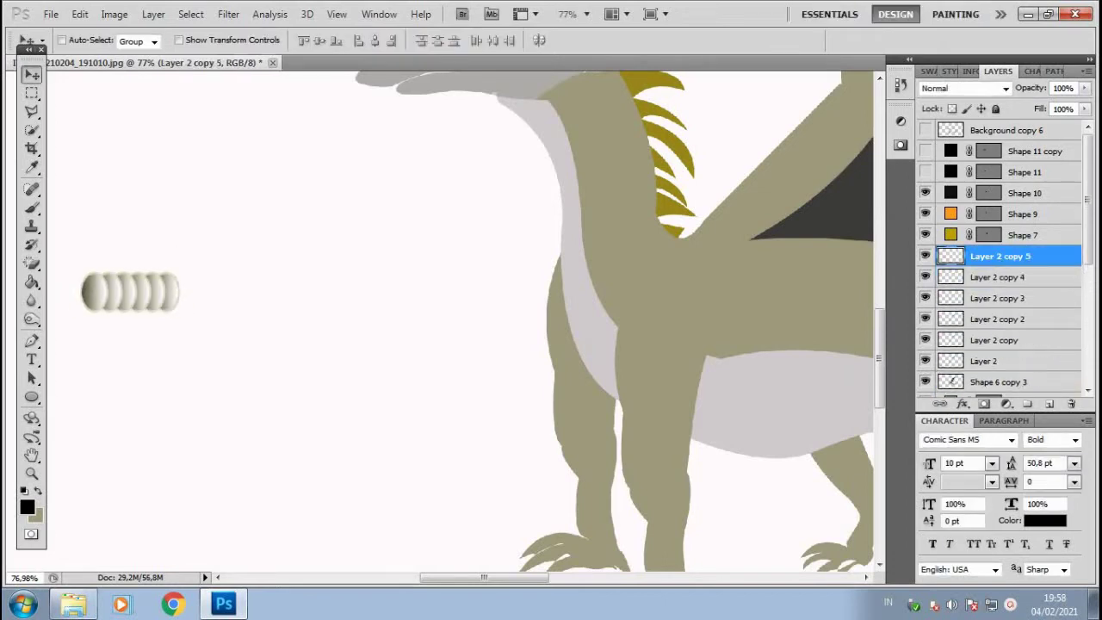
key(alt+shift+bracketleft)
key(alt+shift+bracketleft)
key(alt+shift+bracketleft)
key(alt+shift+bracketleft)
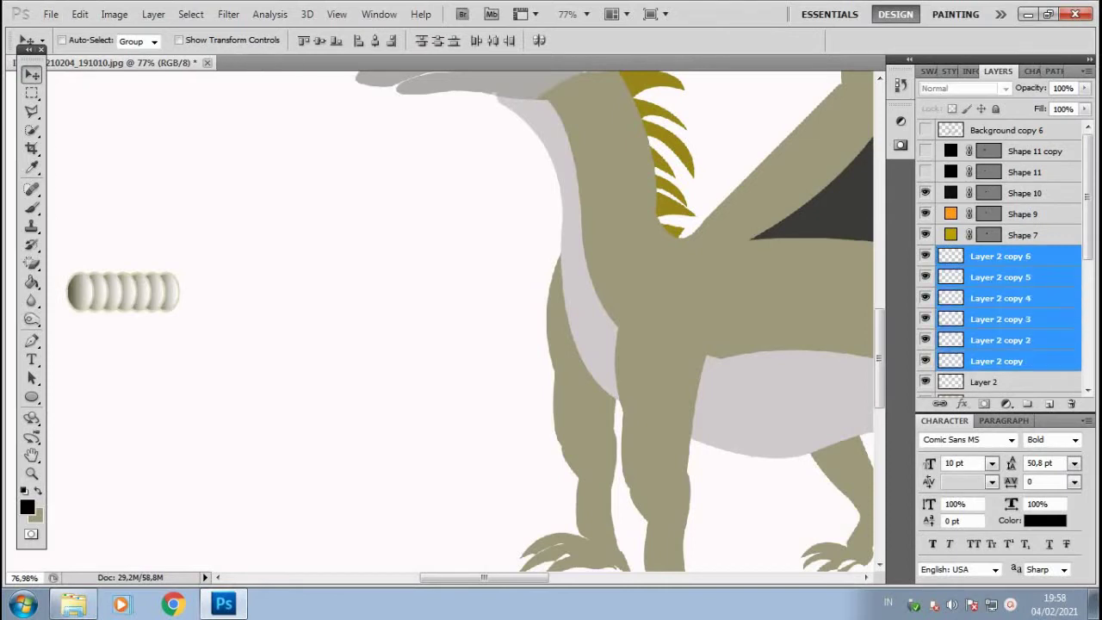
drag(124, 291, 396, 271)
Rotate and enlarge the disc row so it lies along the throat
key(ctrl+t)
mouse_move(452, 310)
mouse_down()
mouse_move(483, 215)
mouse_move(544, 145)
mouse_up()
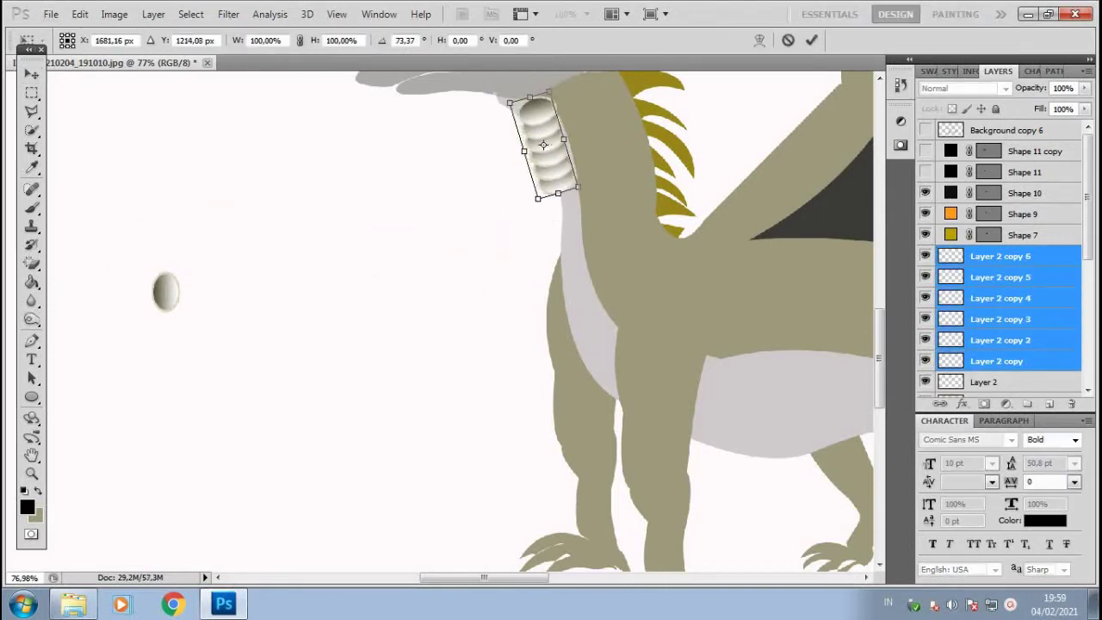
drag(578, 187, 610, 206)
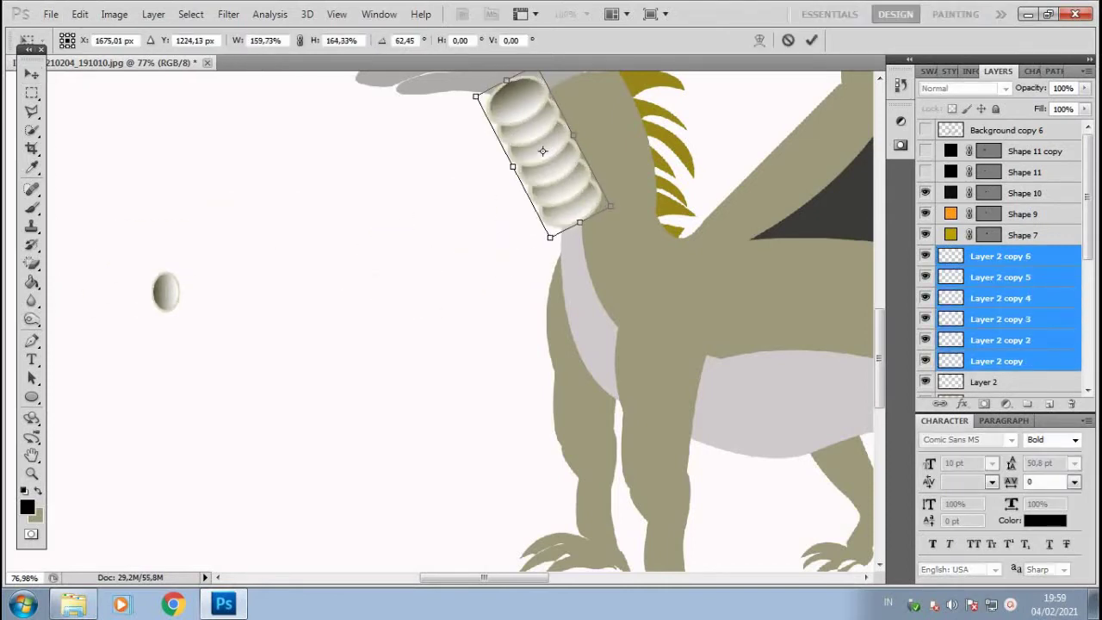
key(Return)
Merge the disc copies into one layer, place it below Layer 2 and hide it
right_click(1025, 319)
click(861, 539)
scroll(517, 258, up, 3)
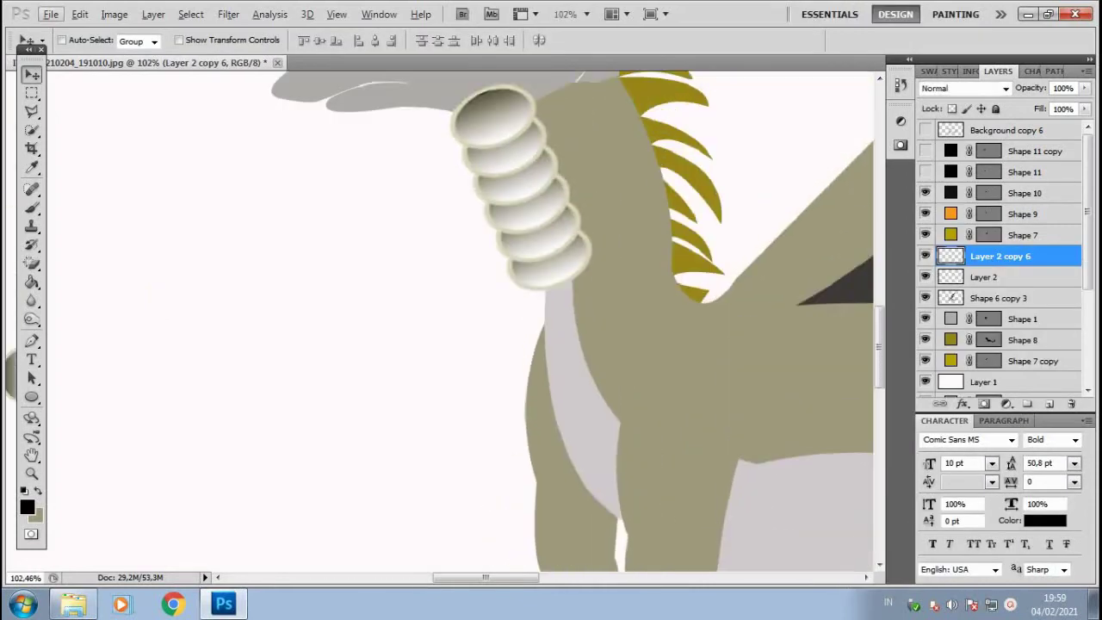
scroll(466, 318, up, 2)
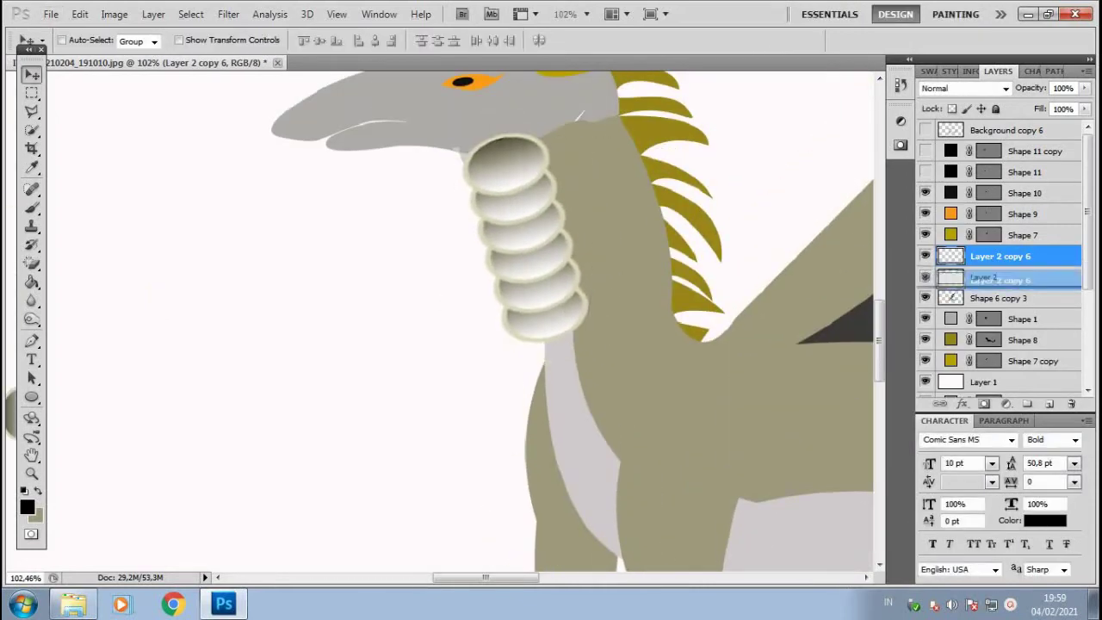
drag(990, 277, 990, 285)
click(999, 298)
click(926, 277)
scroll(466, 319, down, 3)
Quick-select the pale throat and belly area and copy it onto a new layer
key(w)
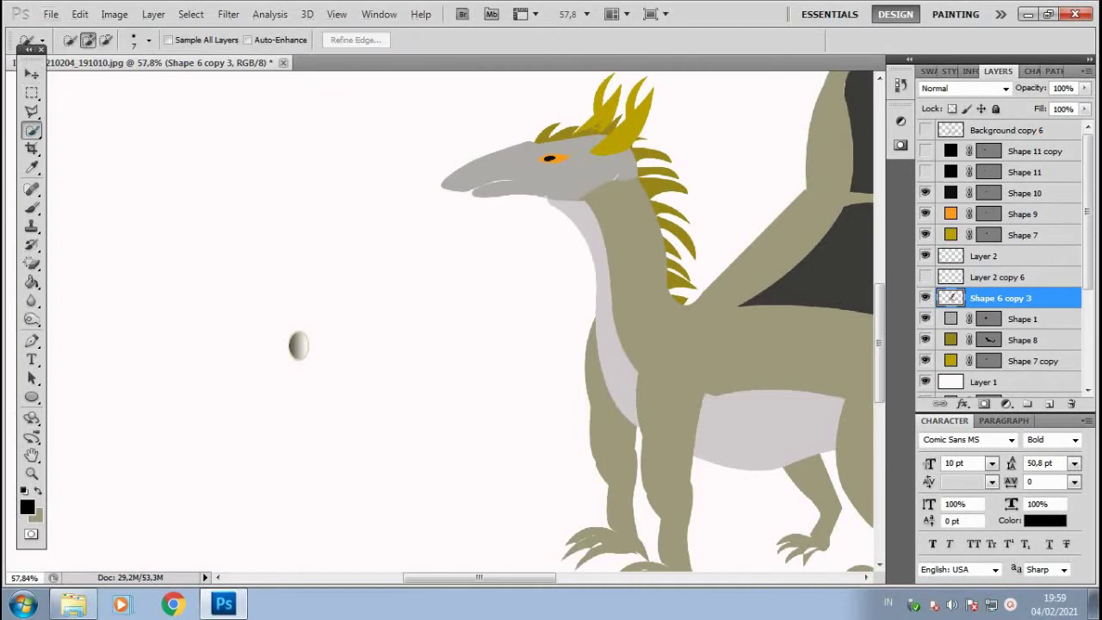
drag(298, 345, 51, 332)
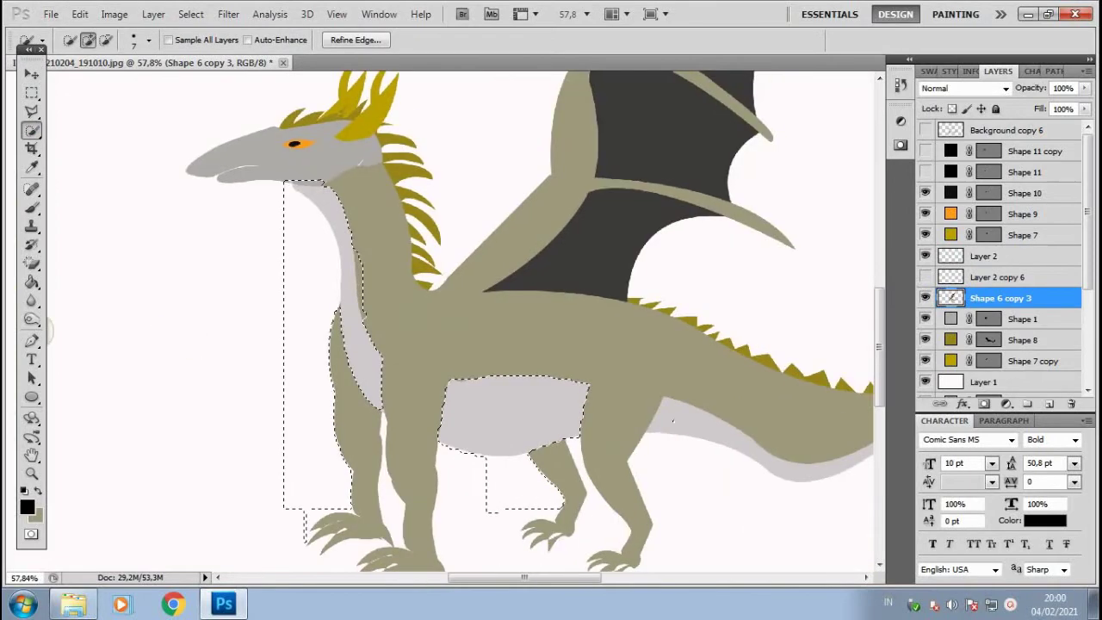
right_click(999, 298)
click(913, 241)
key(Return)
key(m)
key(ctrl+d)
Clip the neck scales to the belly shape and check the Shape 6 copy 4 body outline
click(926, 278)
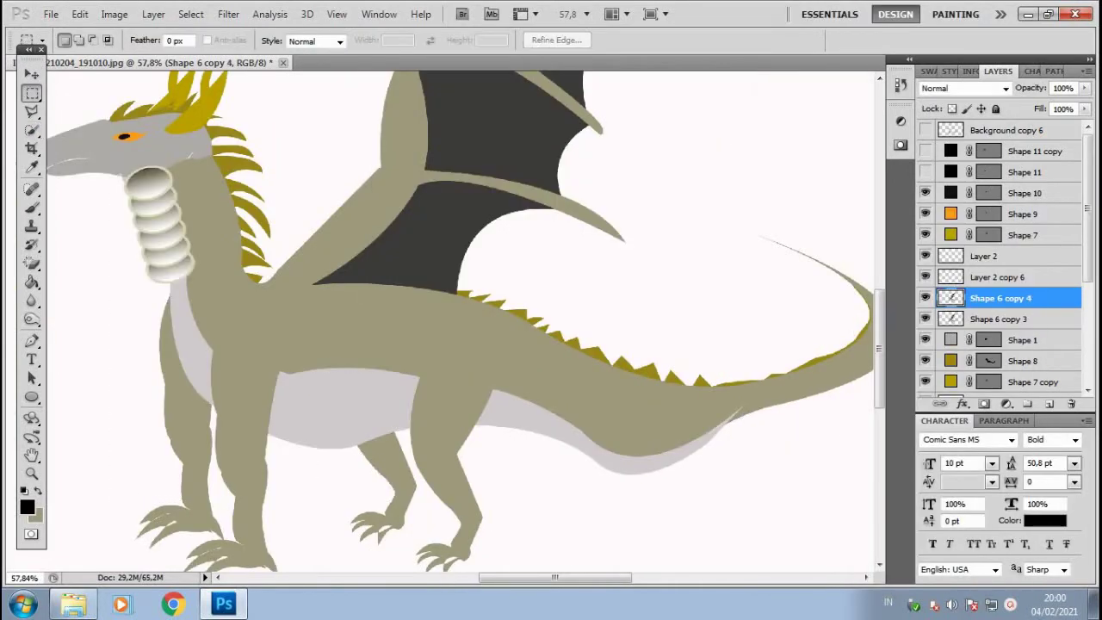
right_click(999, 277)
click(910, 389)
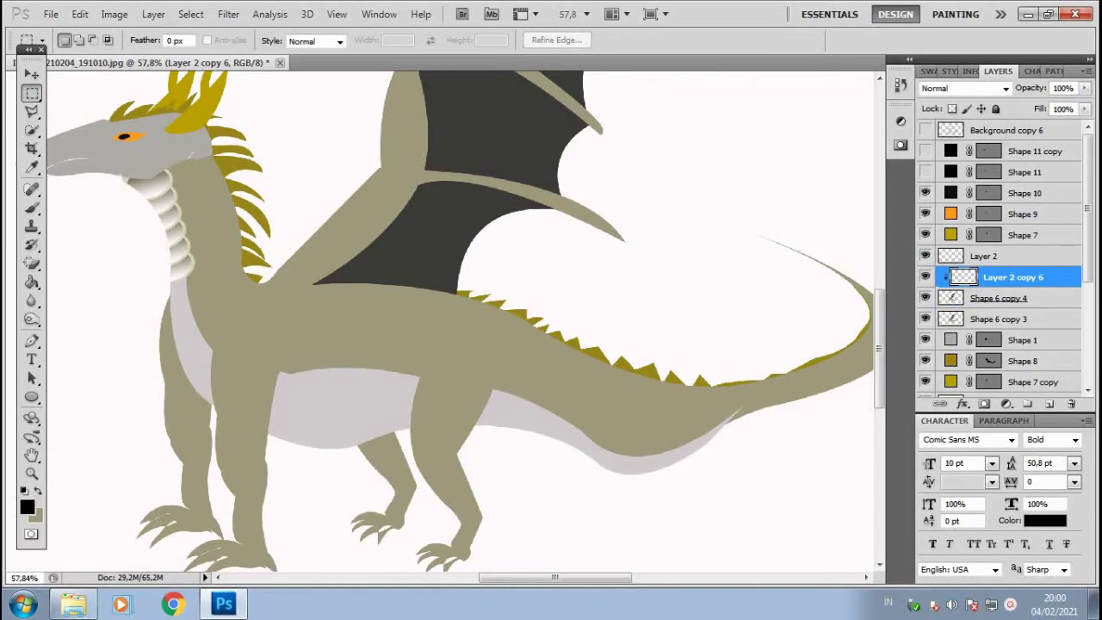
key(v)
ctrl+click(951, 298)
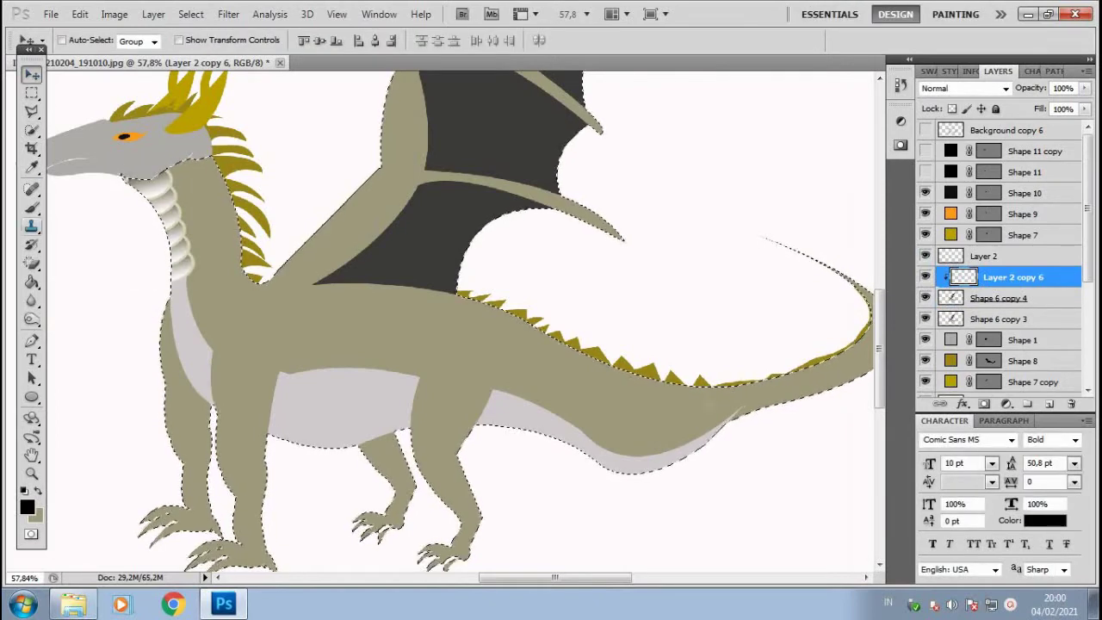
key(ctrl+d)
click(999, 298)
click(926, 277)
Clip the neck pattern to the throat shape and skew it to follow the throat
key(e)
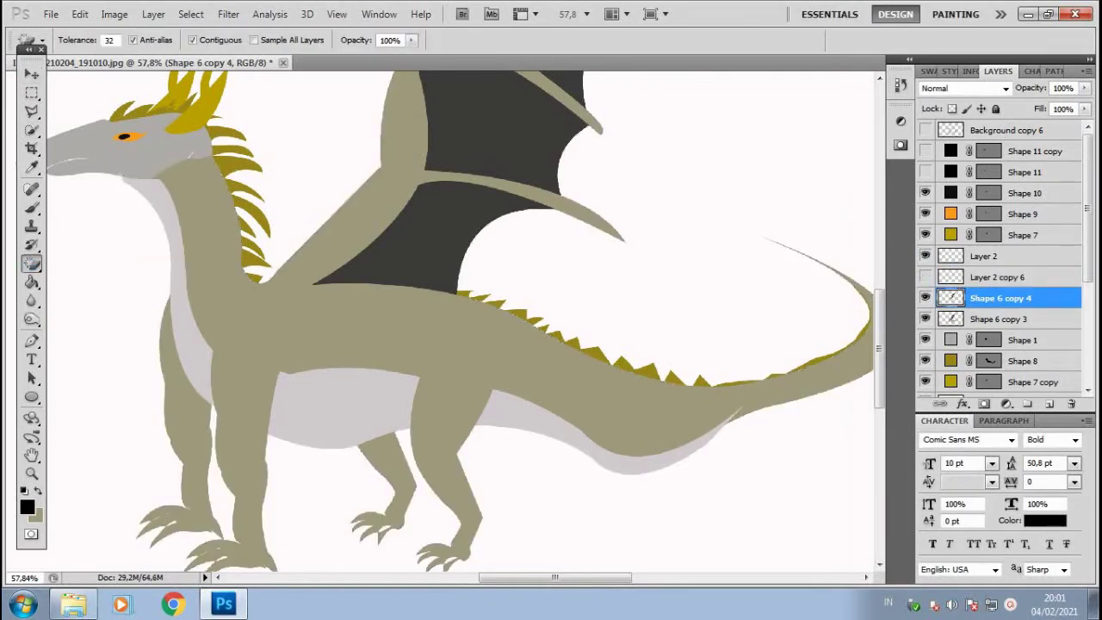
click(926, 278)
click(999, 278)
right_click(1012, 278)
click(910, 389)
key(ctrl+t)
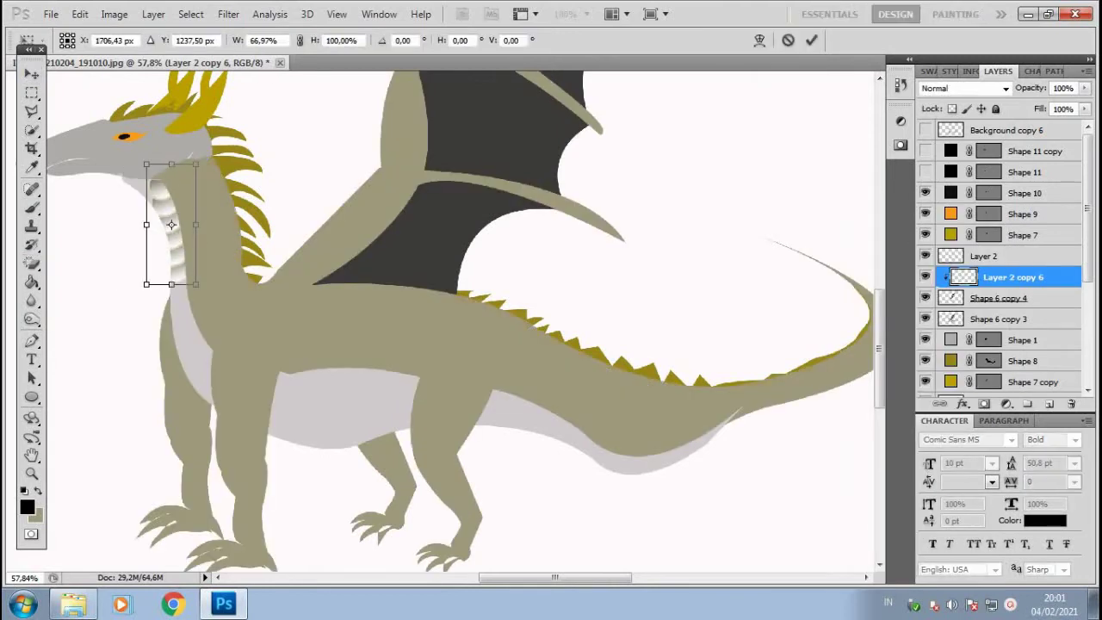
drag(147, 224, 129, 213)
key(Return)
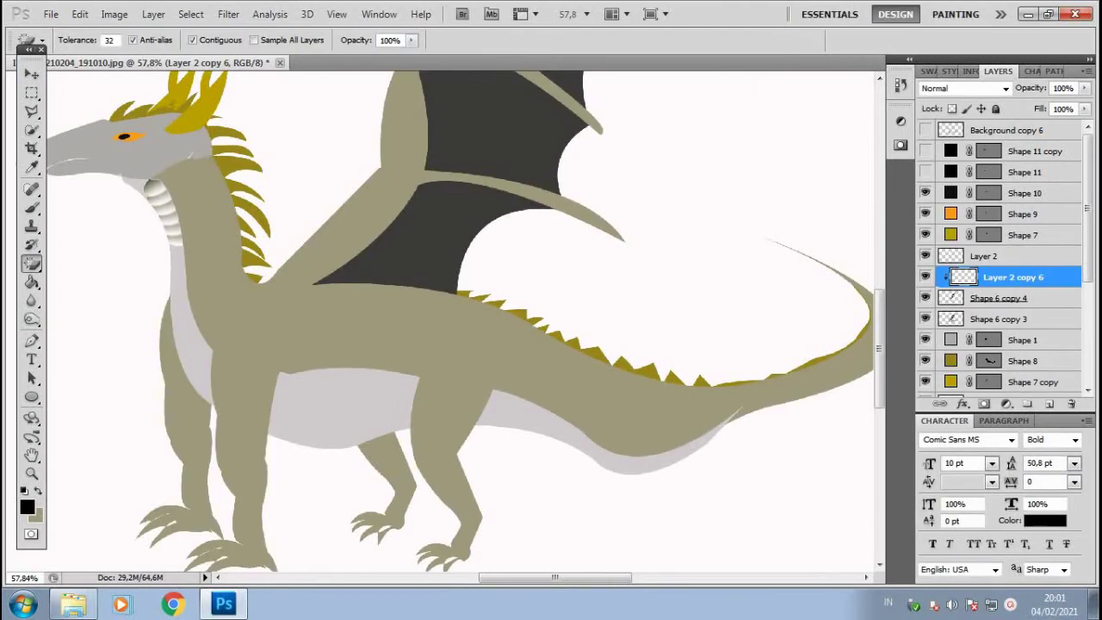
Release the neck pattern's clipping mask and stretch it farther down the throat
right_click(999, 277)
click(911, 388)
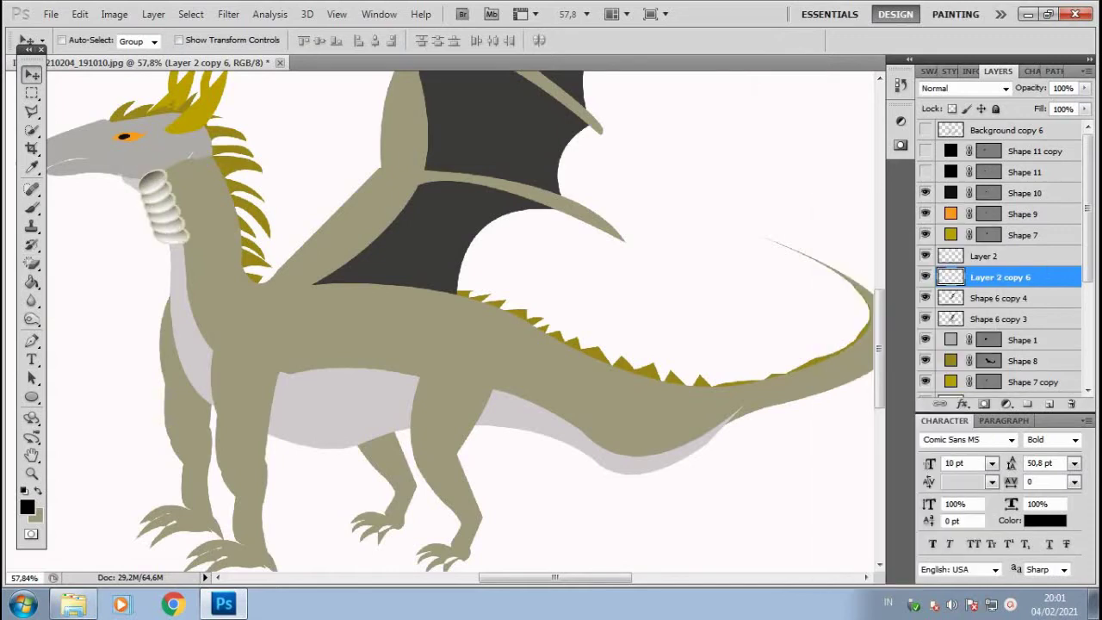
key(ctrl+t)
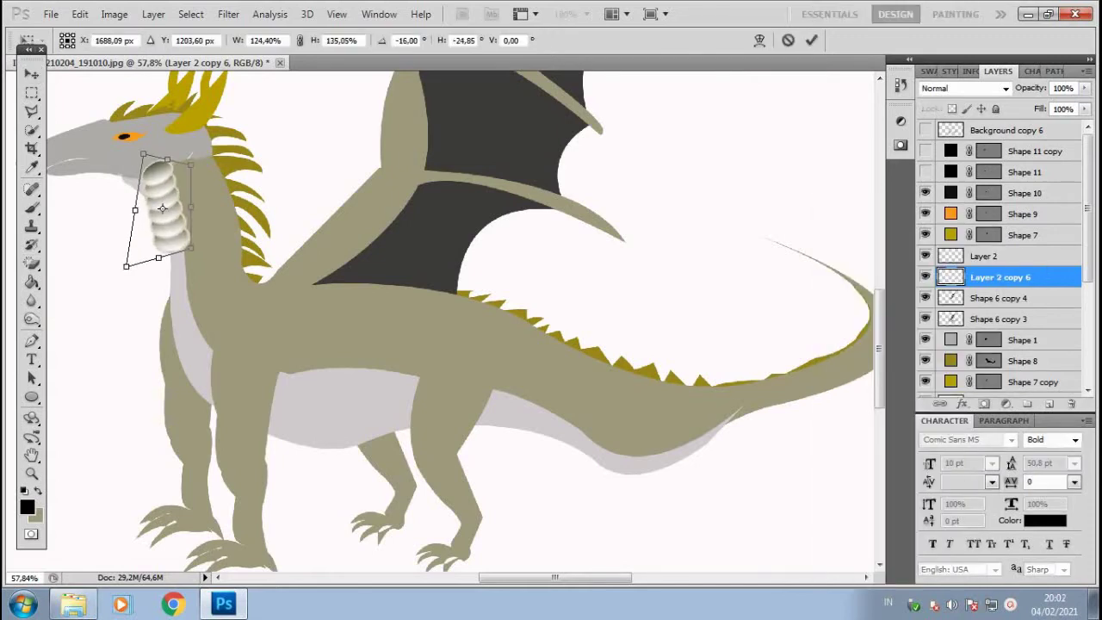
drag(190, 248, 185, 288)
key(Return)
Place a narrowed, tilted copy of the scales lower on the neck and warp it toward the chest
key(ctrl+alt+t)
drag(172, 220, 179, 343)
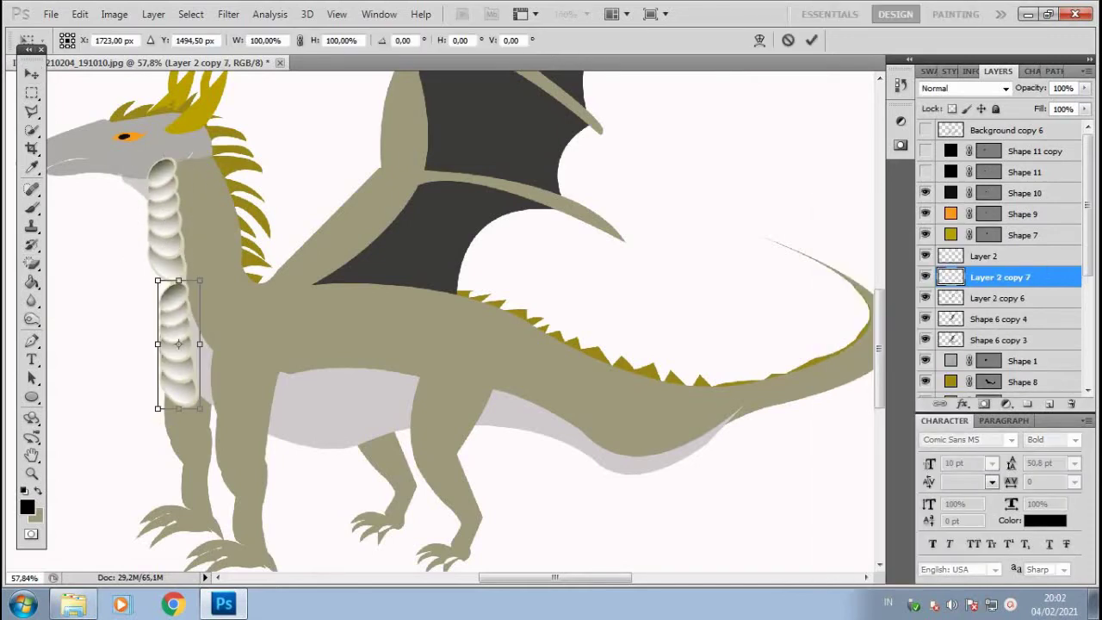
drag(197, 281, 184, 294)
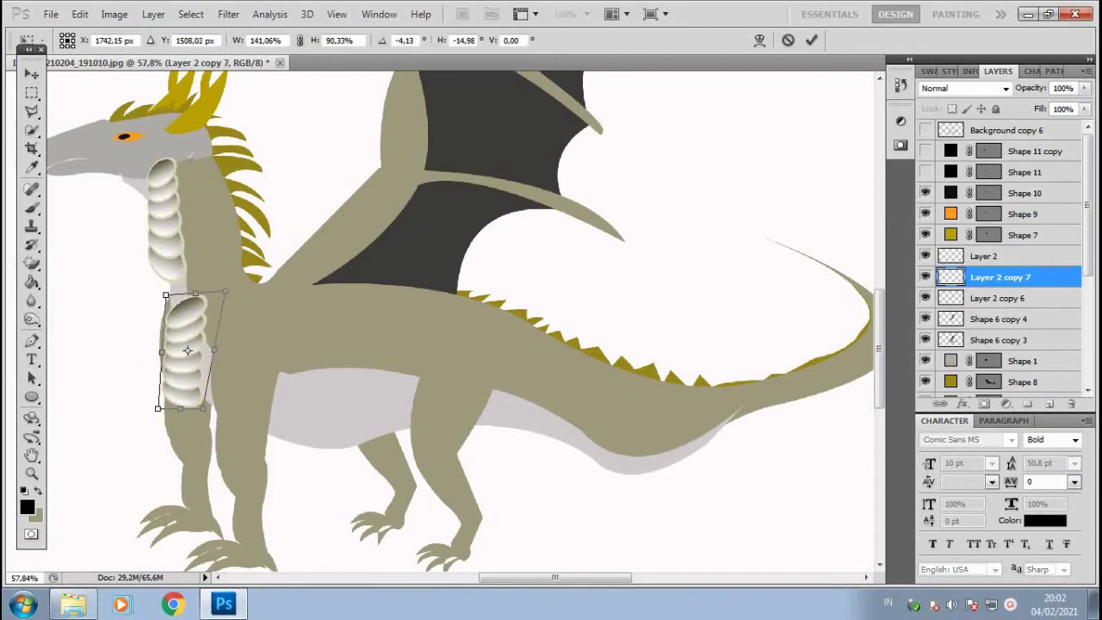
drag(188, 350, 176, 326)
right_click(177, 307)
mouse_move(215, 405)
mouse_down()
mouse_move(226, 379)
mouse_move(281, 369)
mouse_up()
click(233, 433)
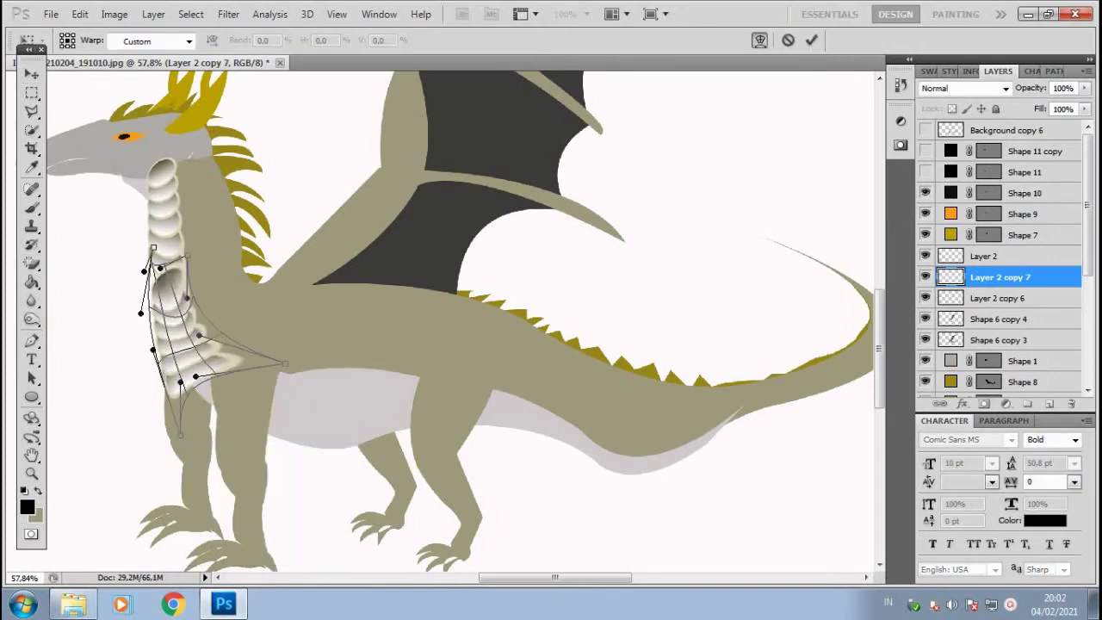
key(Return)
Stack the upper scales above the lower copy, reshape the upper and stretch the lower taller
drag(999, 298, 999, 274)
key(ctrl+t)
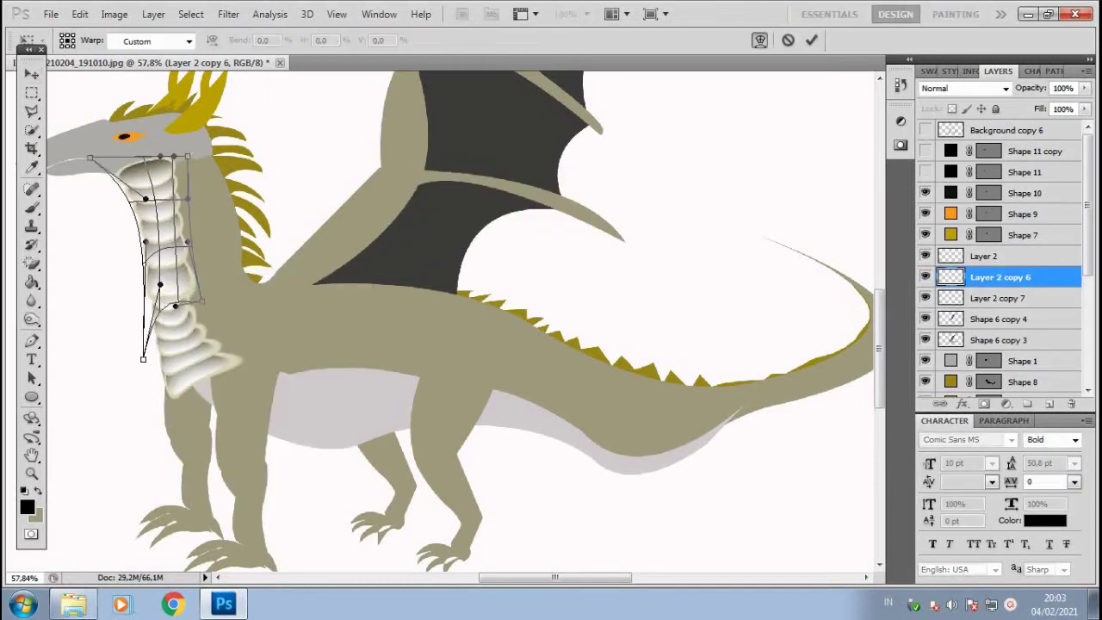
key(Return)
click(999, 298)
key(ctrl+t)
drag(213, 276, 212, 244)
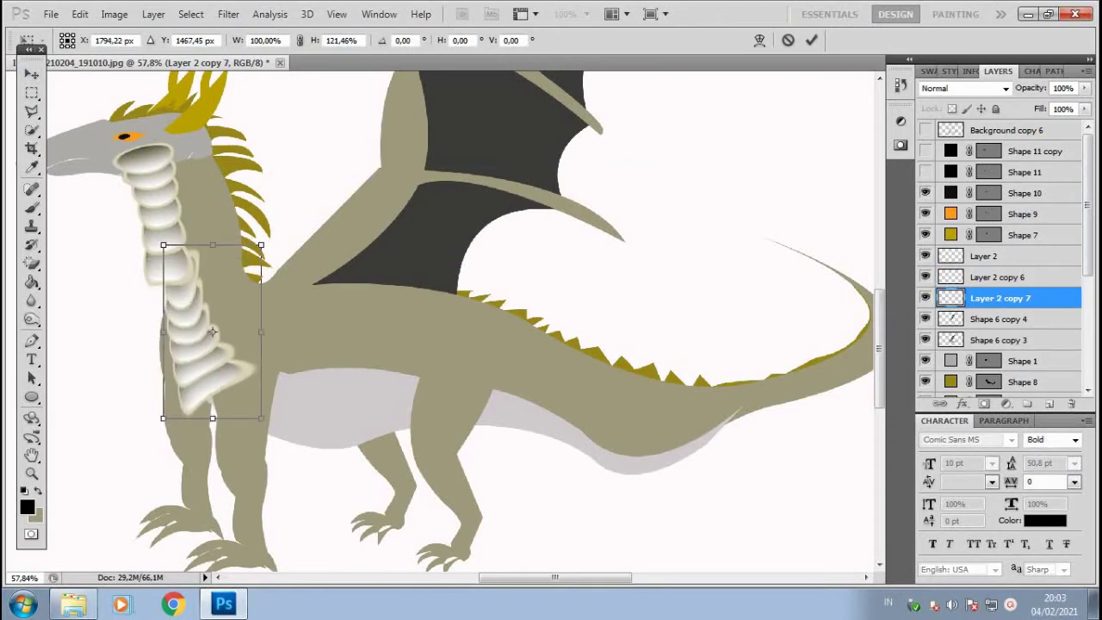
key(Return)
Merge both neck scale layers, clip them to the throat shape, and rotate and widen them
shift+click(999, 277)
key(ctrl+e)
key(ctrl+alt+g)
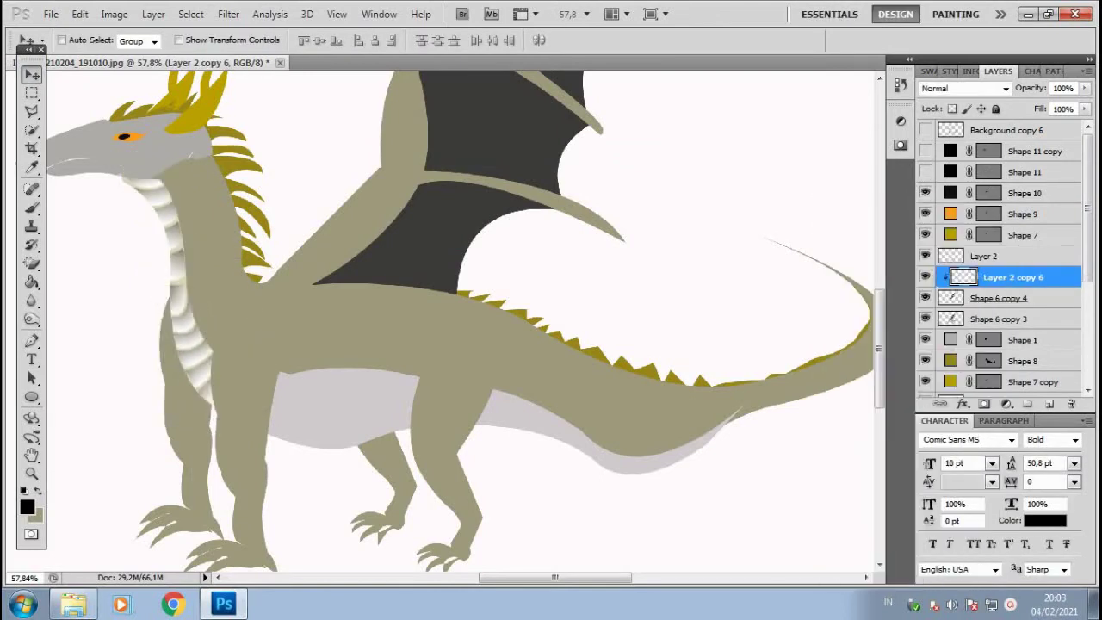
key(ctrl+t)
mouse_move(137, 435)
mouse_down()
mouse_move(153, 431)
mouse_move(95, 409)
mouse_up()
drag(294, 405, 282, 406)
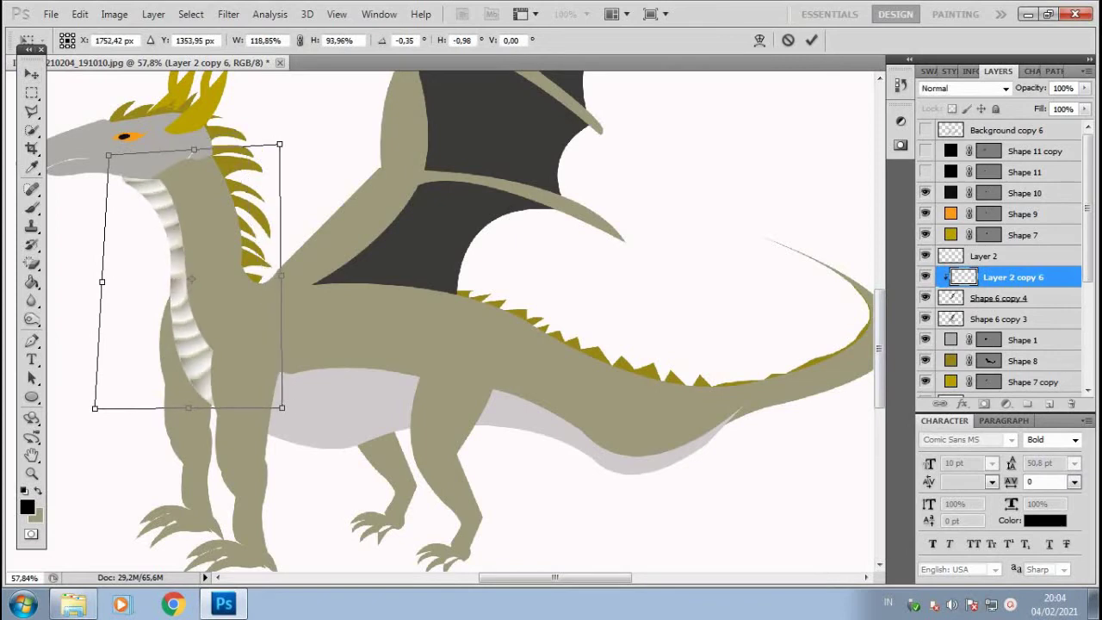
drag(248, 130, 272, 147)
key(Return)
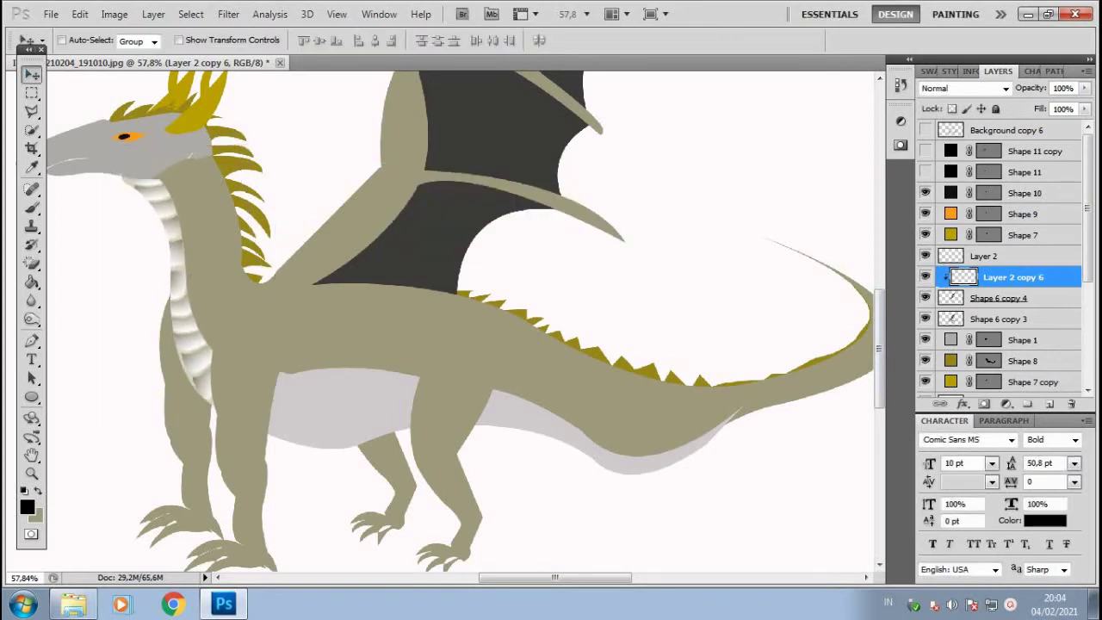
Narrow the neck scales from the left and warp them along the throat curve
key(ctrl+t)
drag(97, 268, 108, 265)
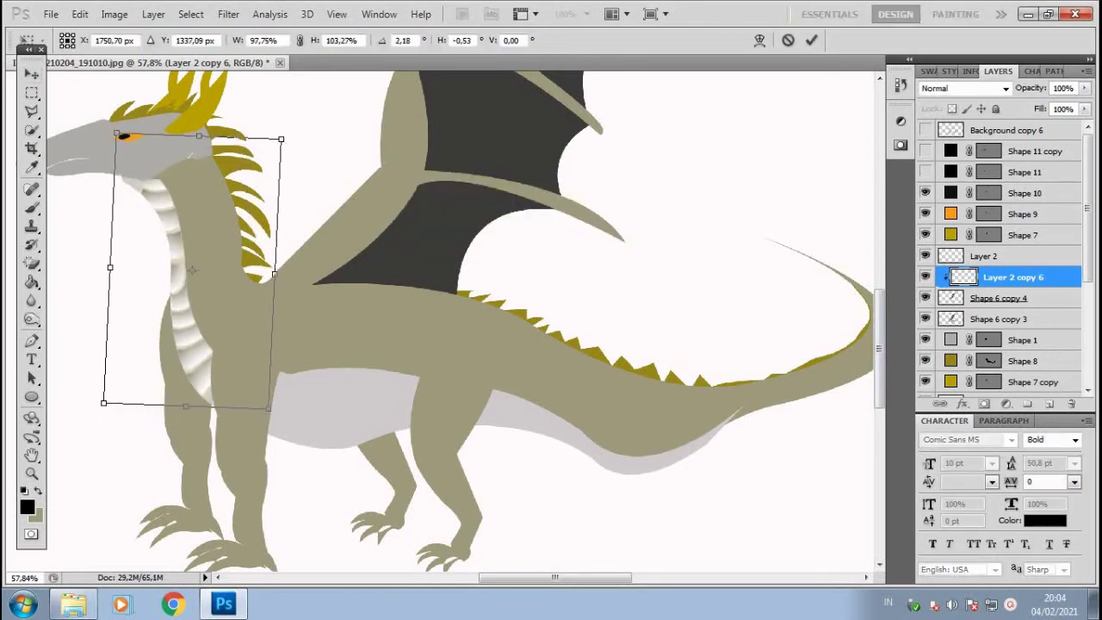
right_click(193, 210)
click(226, 332)
drag(172, 276, 180, 274)
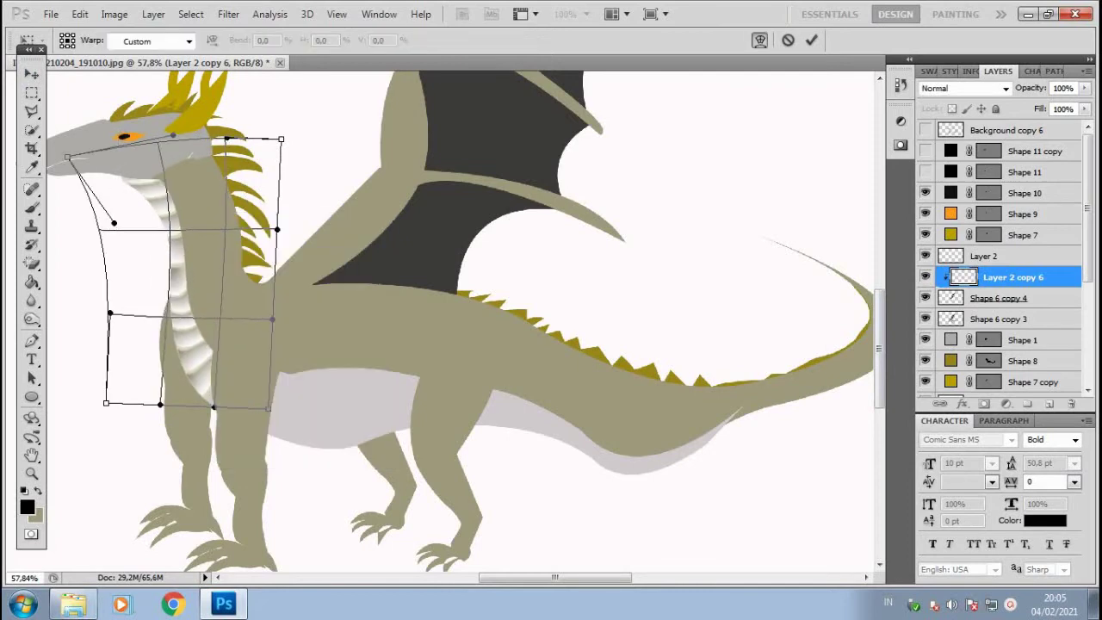
Apply the neck warp, duplicate the neck scales and move the copy to the belly
key(Return)
alt+scroll(336, 241, down, 3)
right_click(1033, 276)
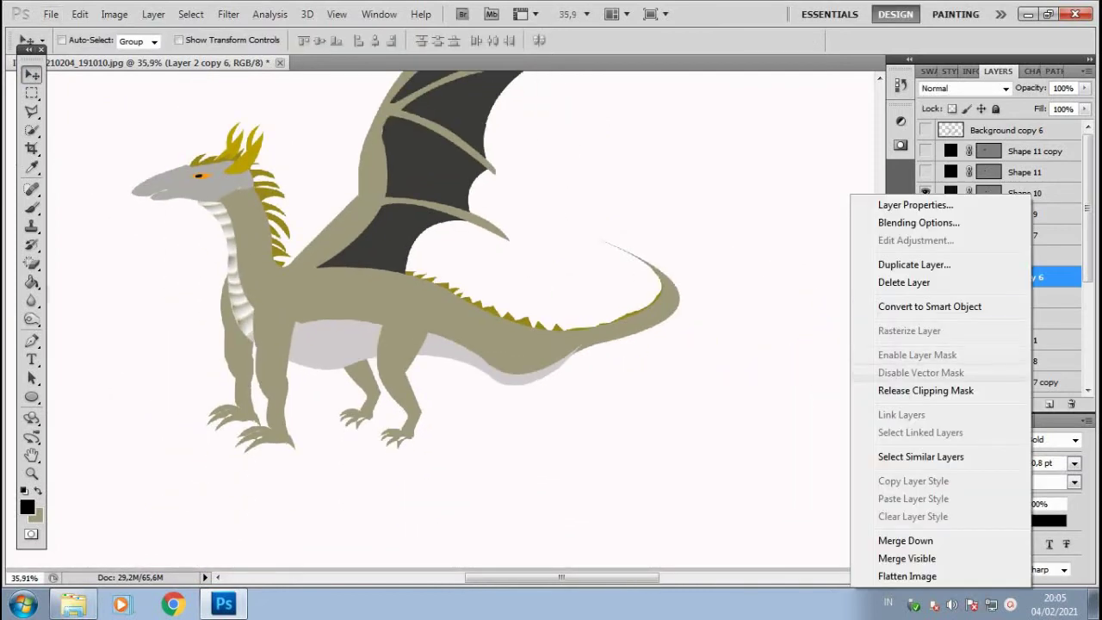
click(913, 261)
key(alt+bracketleft)
key(ctrl+alt+g)
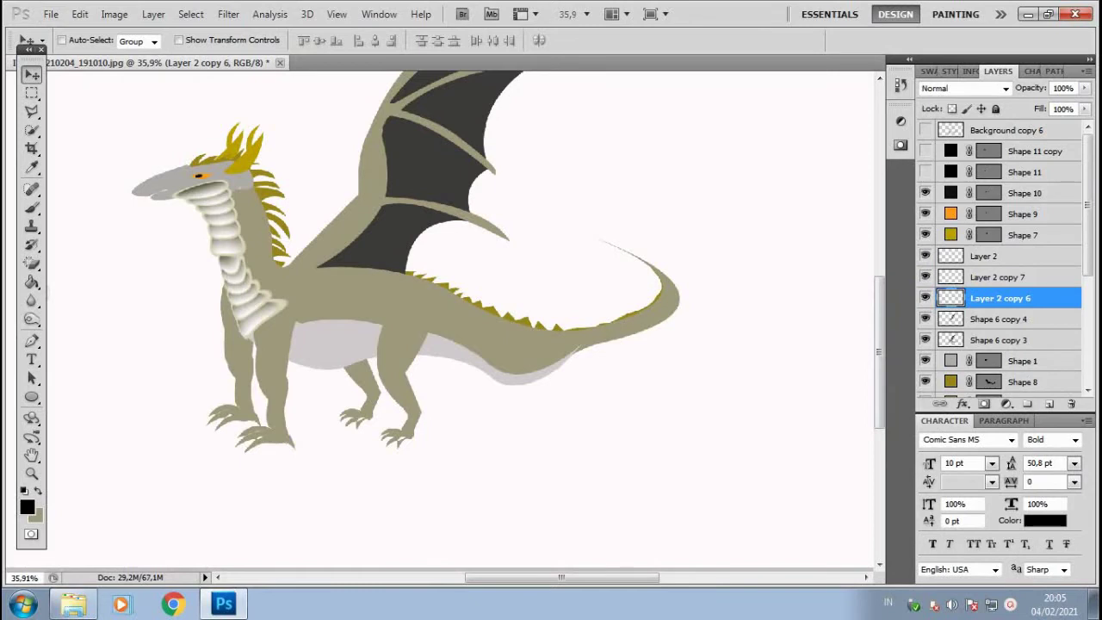
click(999, 277)
drag(233, 259, 357, 345)
Enlarge the belly scales, clip them to the body and place them under the neck scales
key(ctrl+t)
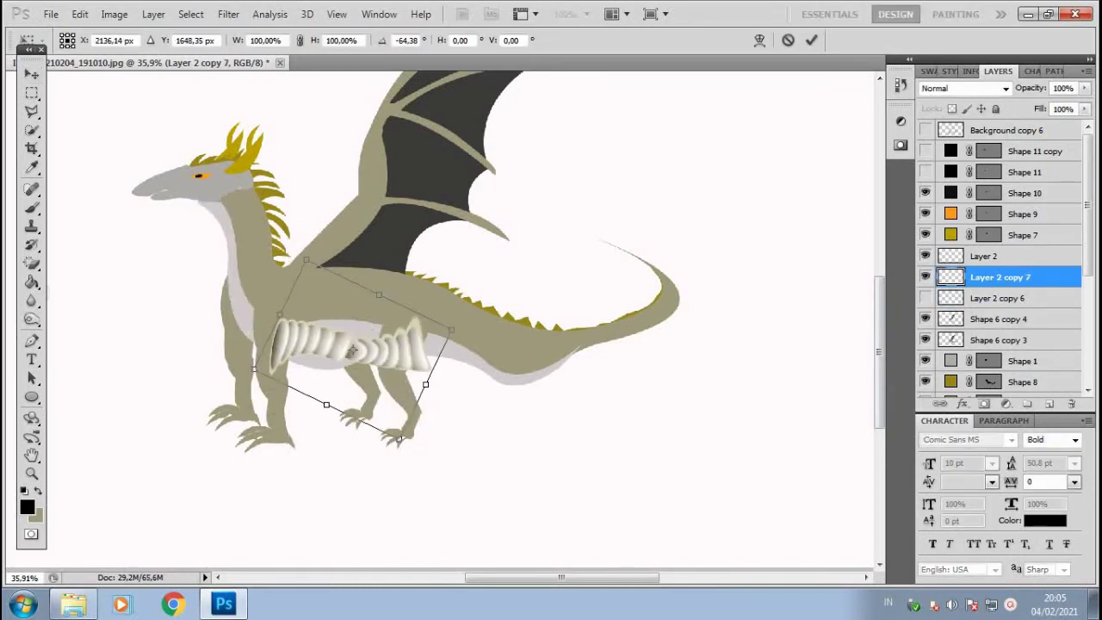
drag(447, 377, 551, 444)
drag(357, 313, 409, 264)
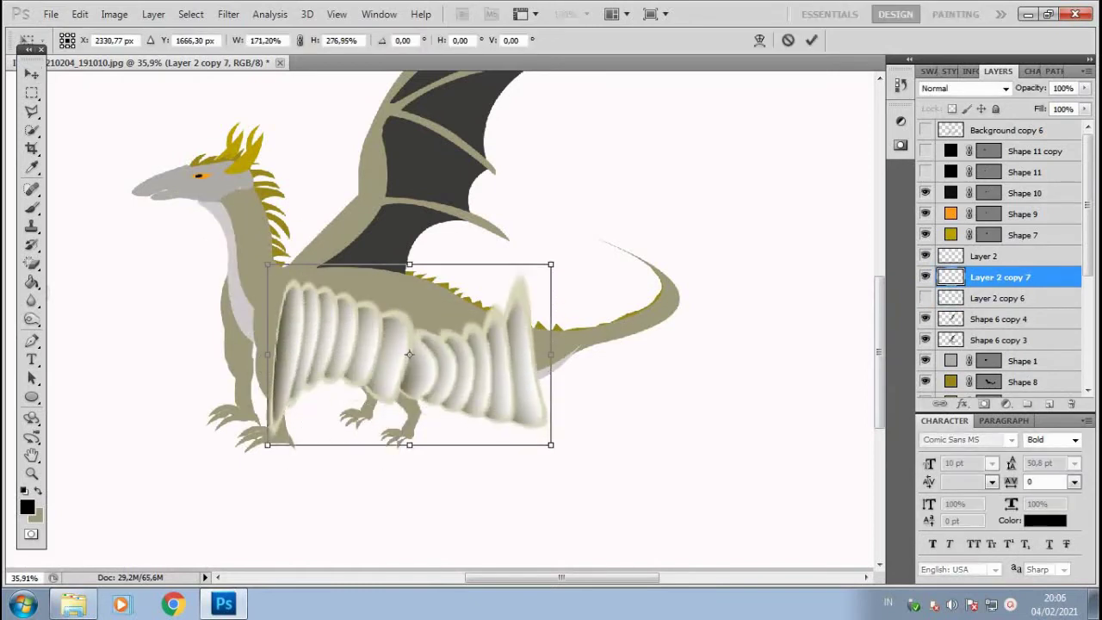
key(Return)
key(ctrl+alt+g)
drag(999, 305, 999, 306)
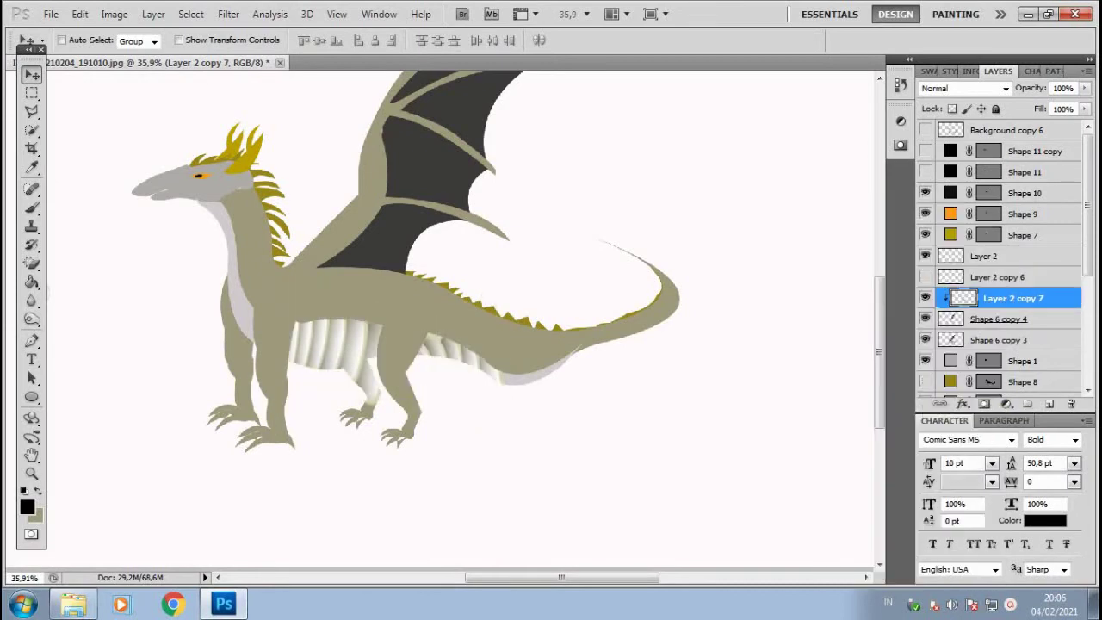
click(925, 298)
click(999, 319)
Warp the lower edges of the belly scales inward to fit the belly
key(w)
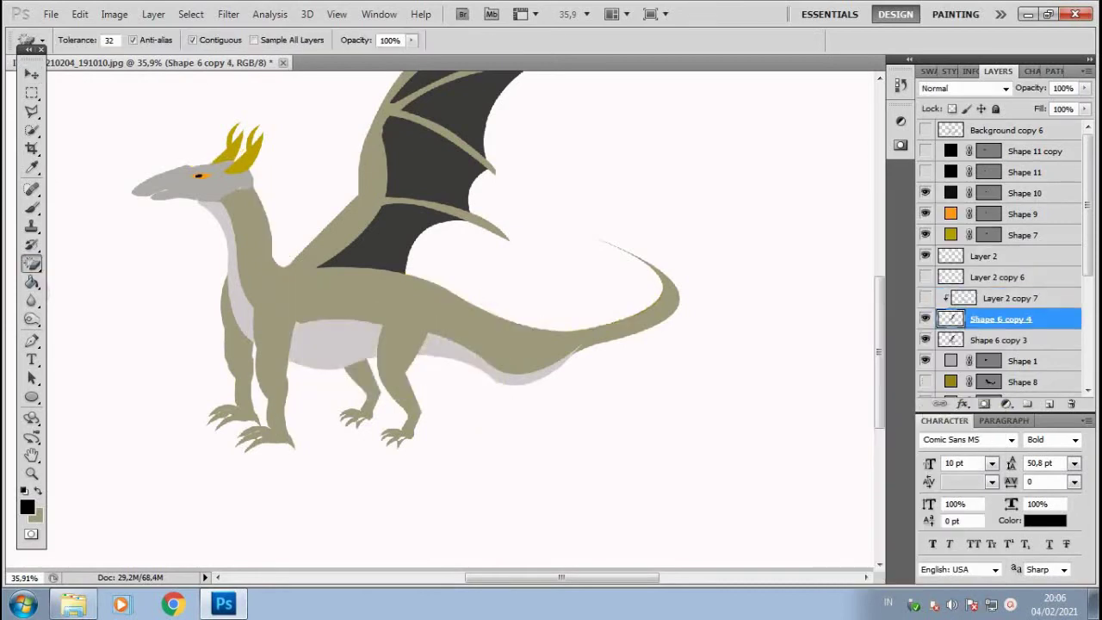
click(1010, 298)
key(ctrl+t)
key(ctrl+plus)
right_click(394, 92)
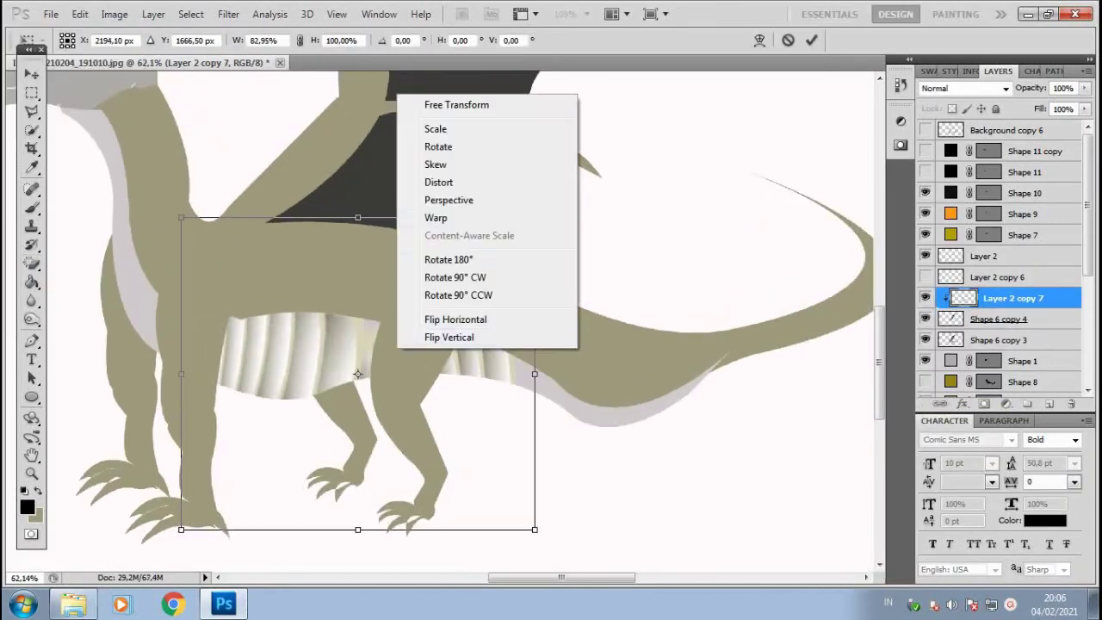
click(421, 178)
mouse_move(535, 529)
mouse_down()
mouse_move(500, 401)
mouse_move(460, 360)
mouse_move(444, 468)
mouse_up()
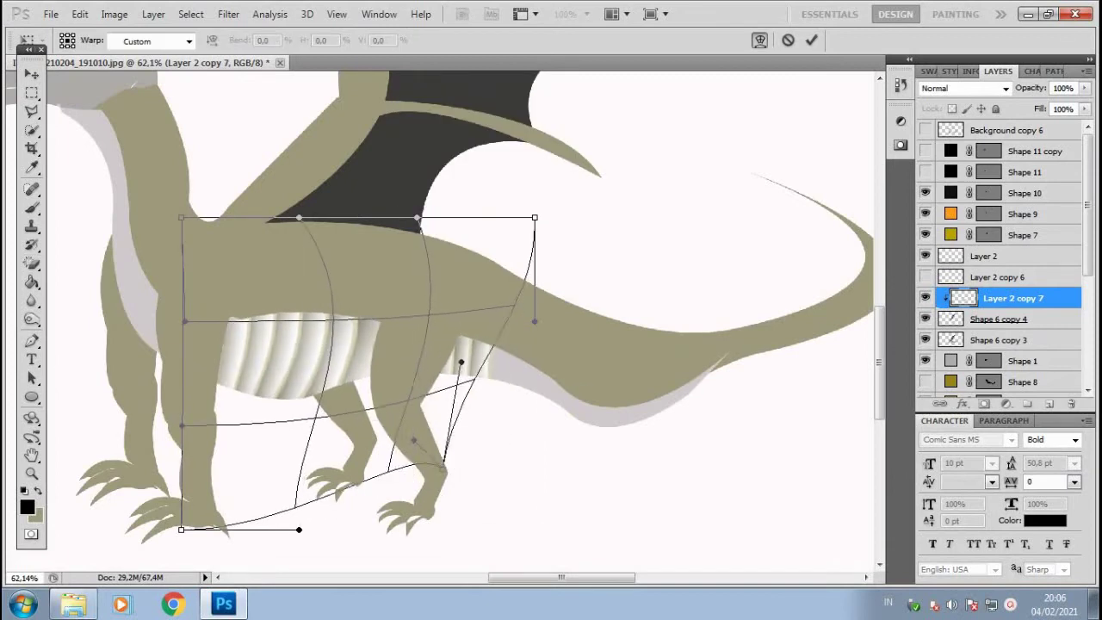
mouse_move(299, 528)
mouse_down()
mouse_move(301, 456)
mouse_move(344, 512)
mouse_up()
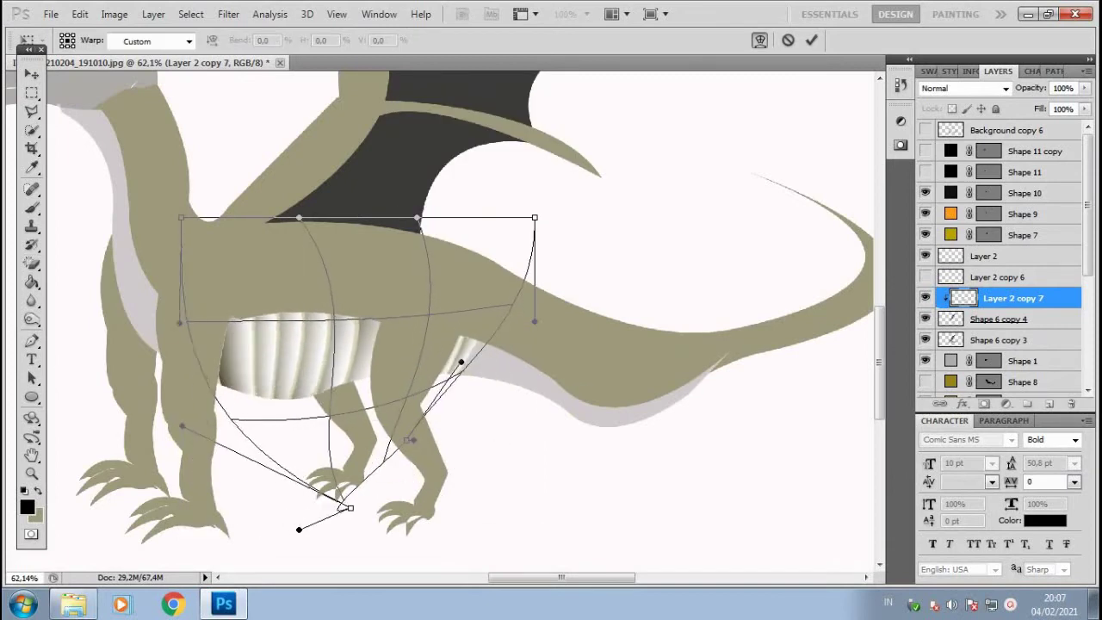
key(Return)
right_click(1012, 298)
key(Escape)
Duplicate the neck scale layer again and move the copy toward the belly
click(926, 298)
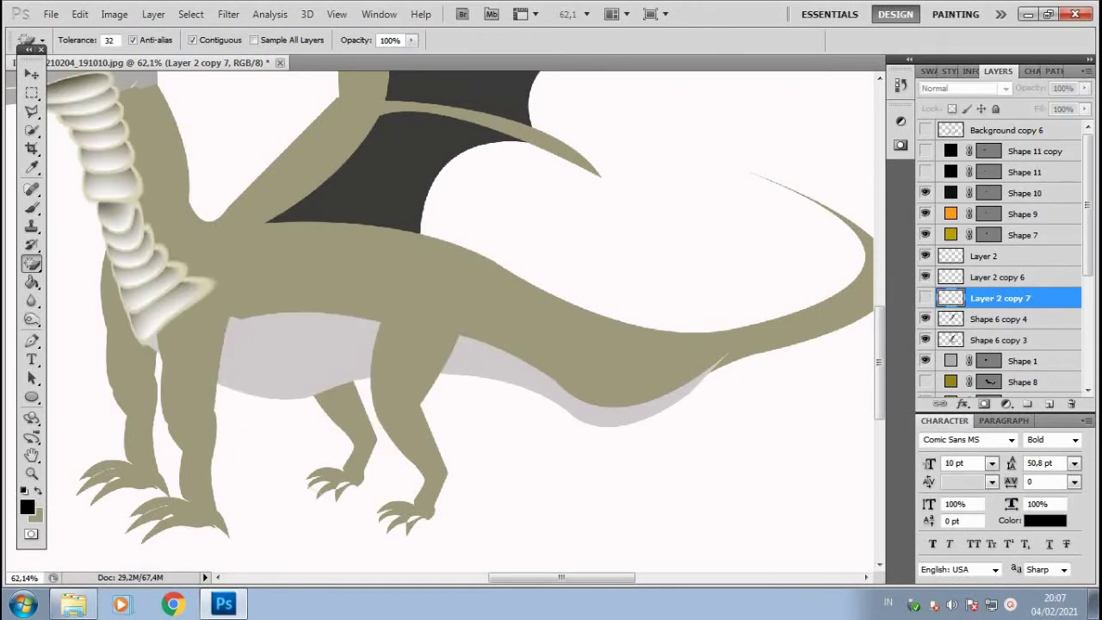
right_click(1012, 277)
click(893, 265)
key(Return)
mouse_move(129, 215)
mouse_down()
mouse_move(159, 203)
mouse_move(538, 345)
mouse_up()
Rotate, squash and stretch the new scale strip along the belly line
key(v)
key(ctrl+t)
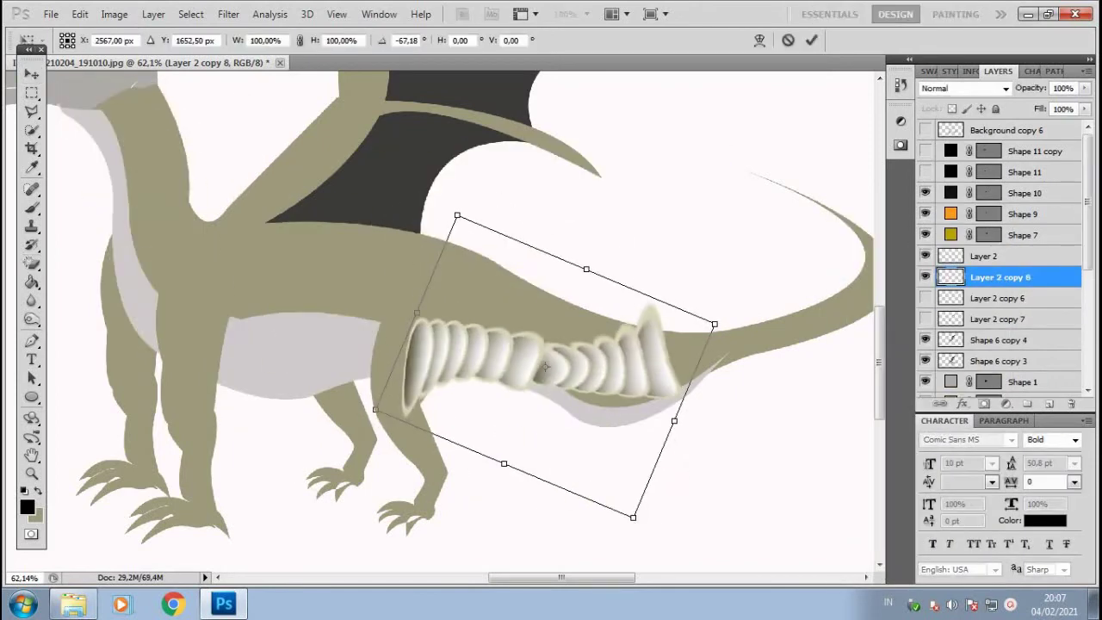
mouse_move(582, 265)
mouse_down()
mouse_move(563, 284)
mouse_move(594, 293)
mouse_up()
key(Return)
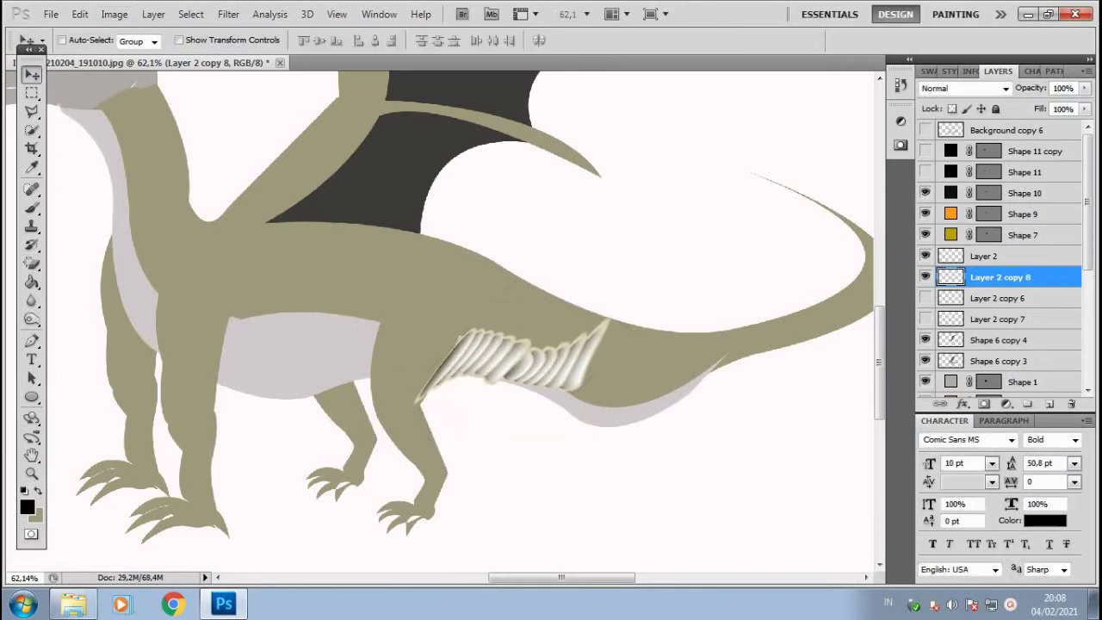
key(ctrl+t)
drag(409, 409, 504, 435)
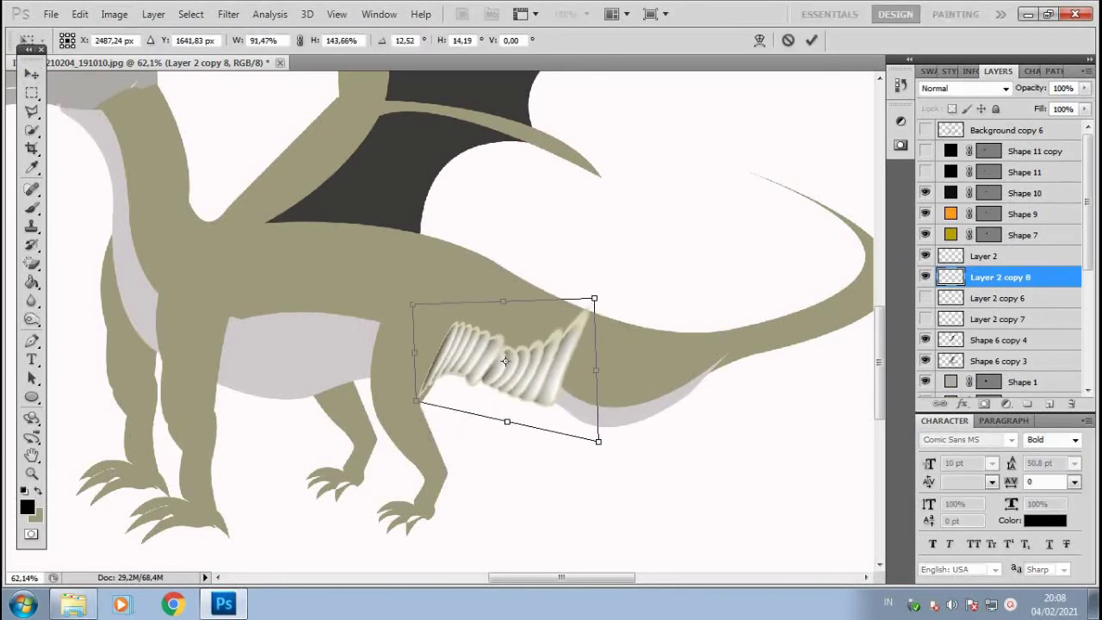
key(Return)
Duplicate the belly row as Layer 2 copy 9 and shift it toward the tail, behind the front row
key(ctrl+j)
key(ctrl+t)
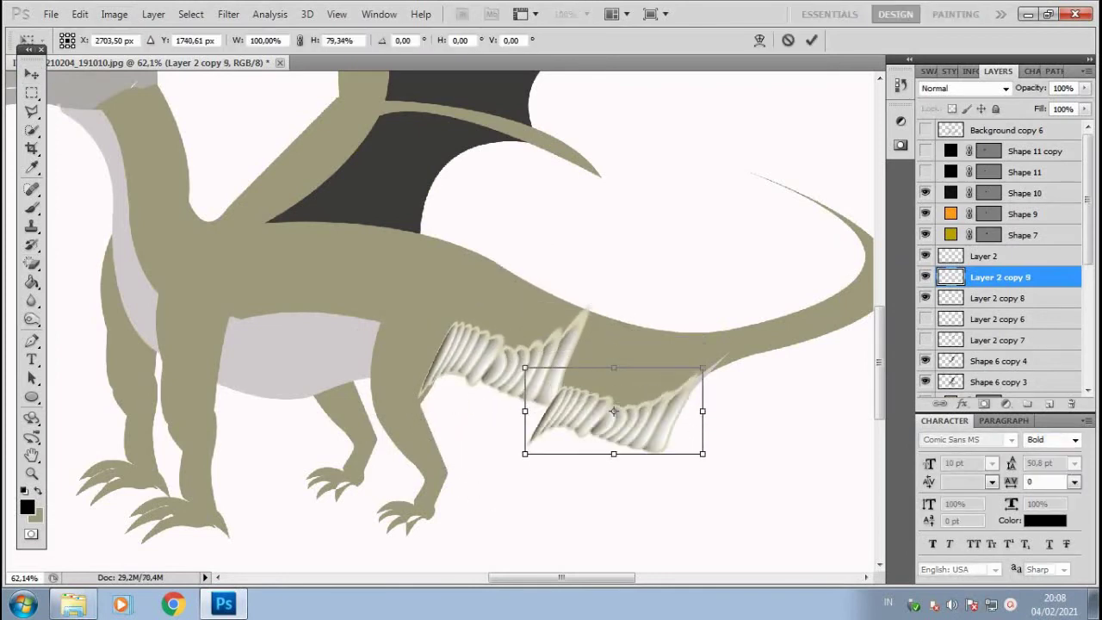
key(Return)
key(ctrl+t)
drag(714, 455, 723, 435)
key(Return)
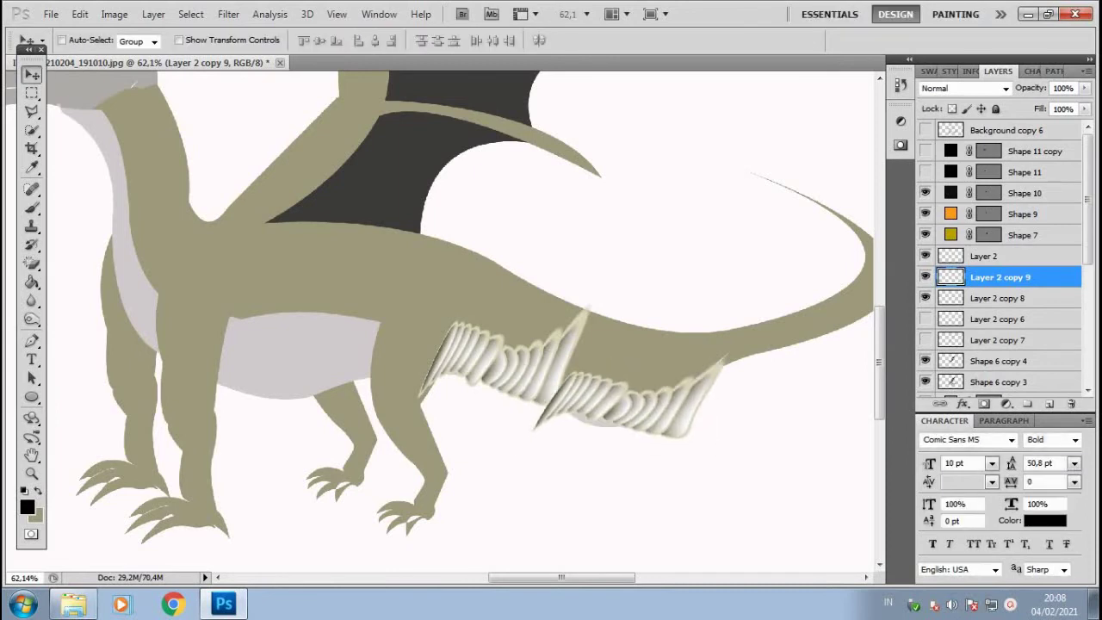
key(ctrl+bracketleft)
Merge the two belly scale rows into one layer and clip it to the body
shift+click(997, 276)
right_click(1005, 298)
click(904, 539)
key(ctrl+bracketleft)
key(ctrl+bracketleft)
right_click(1004, 319)
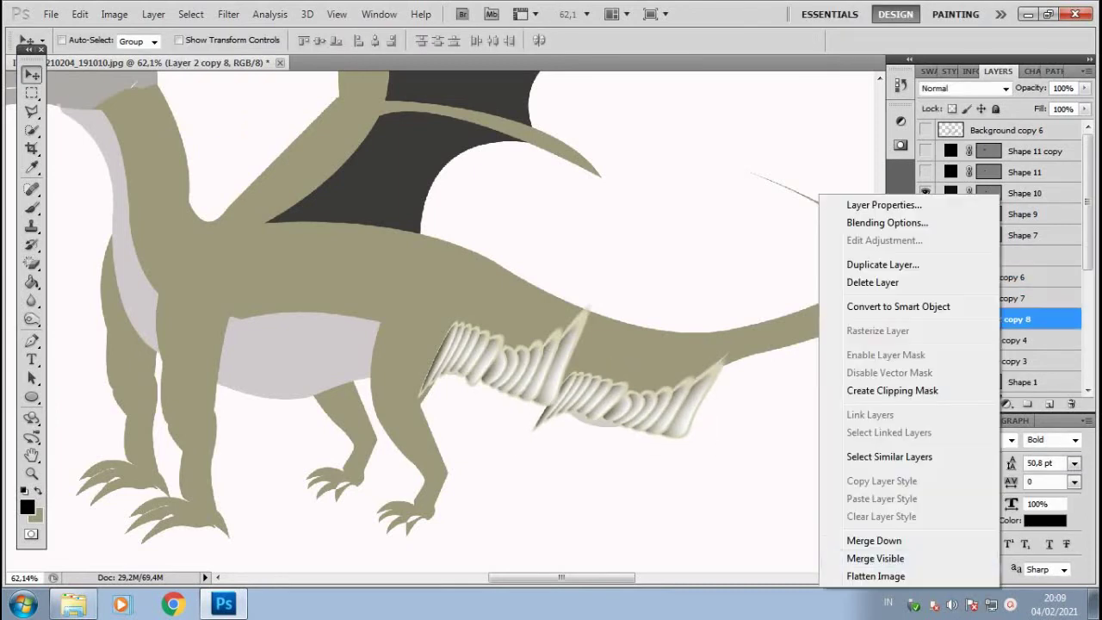
click(904, 389)
Resize and rotate the belly scales to follow the belly slope
key(ctrl+t)
drag(721, 377, 675, 377)
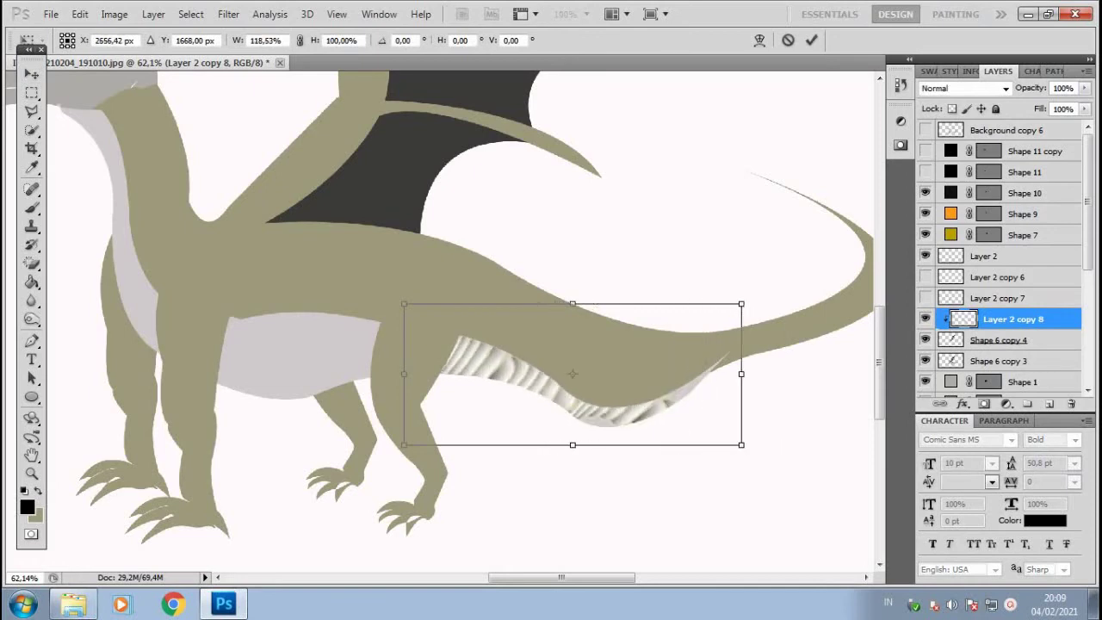
drag(539, 307, 539, 239)
drag(404, 448, 394, 468)
drag(689, 470, 680, 435)
key(Return)
Warp the belly scales so their lower corner bends toward the tail
key(ctrl+t)
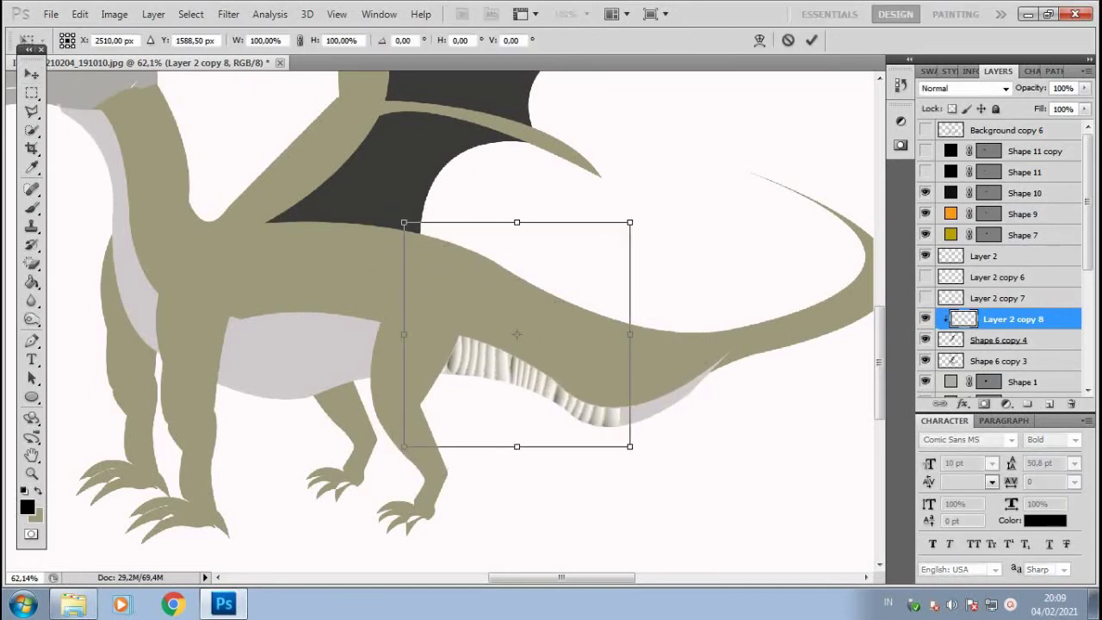
right_click(587, 361)
click(620, 215)
mouse_move(631, 372)
mouse_down()
mouse_move(857, 342)
mouse_move(536, 514)
mouse_up()
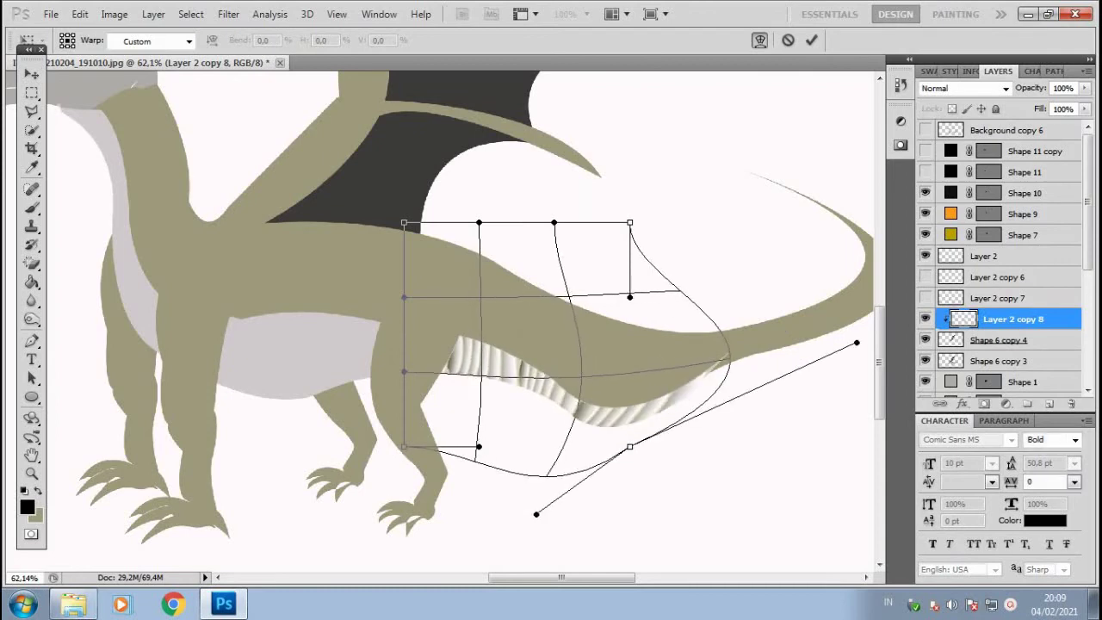
key(Return)
Move the bent scales above the neck scales and merge the two layers
drag(999, 318, 999, 269)
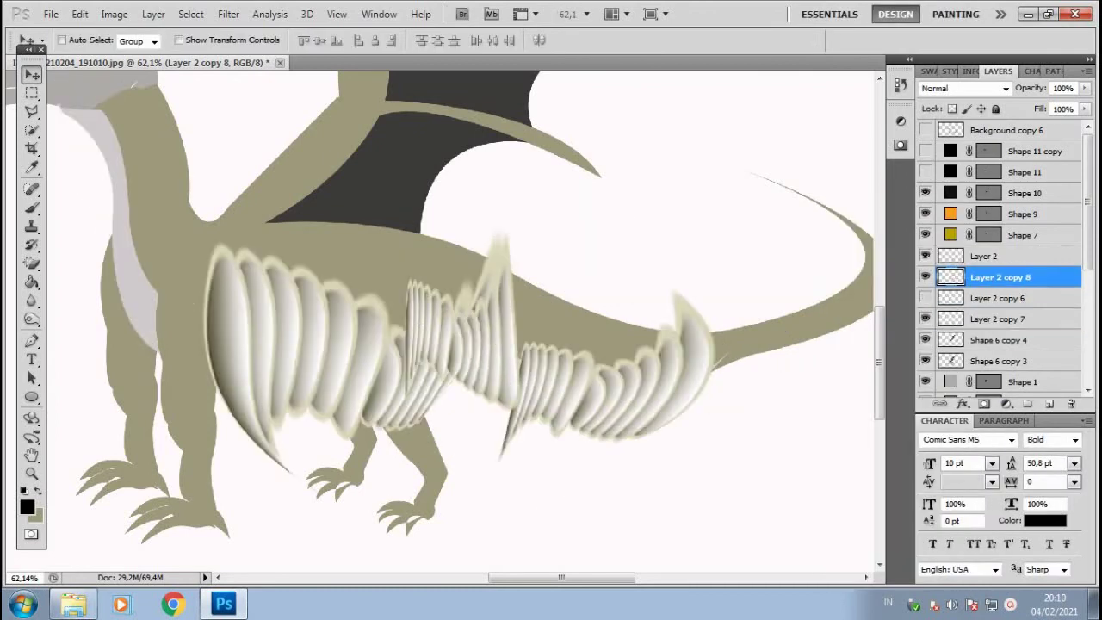
click(926, 298)
ctrl+click(999, 298)
click(925, 319)
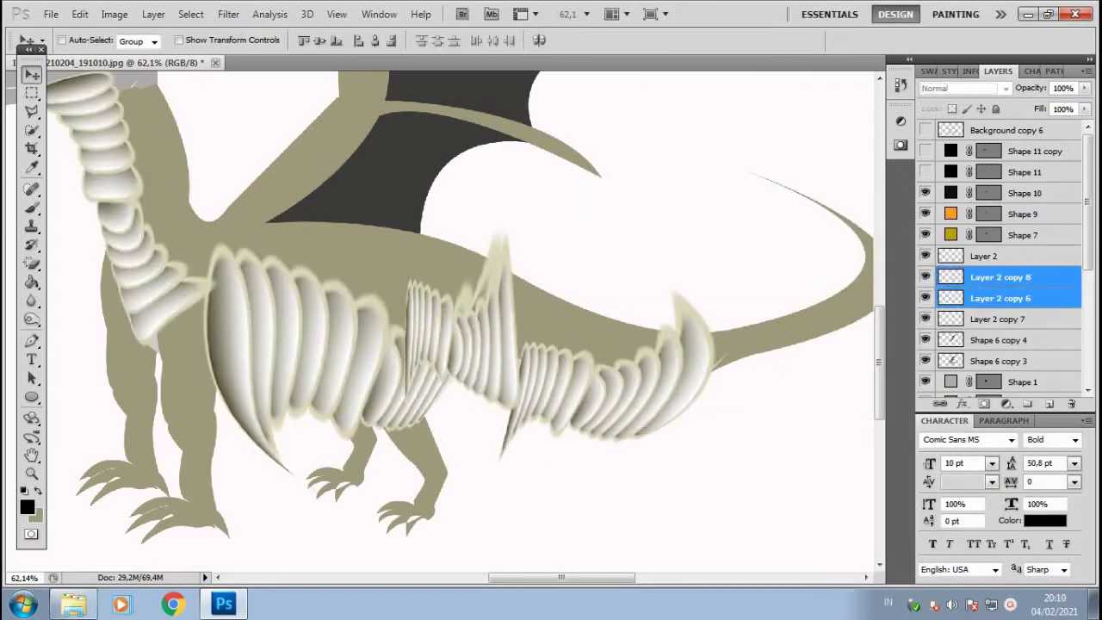
right_click(990, 293)
click(840, 475)
Clip the merged scales inside the dragon's body at 55% opacity
click(926, 277)
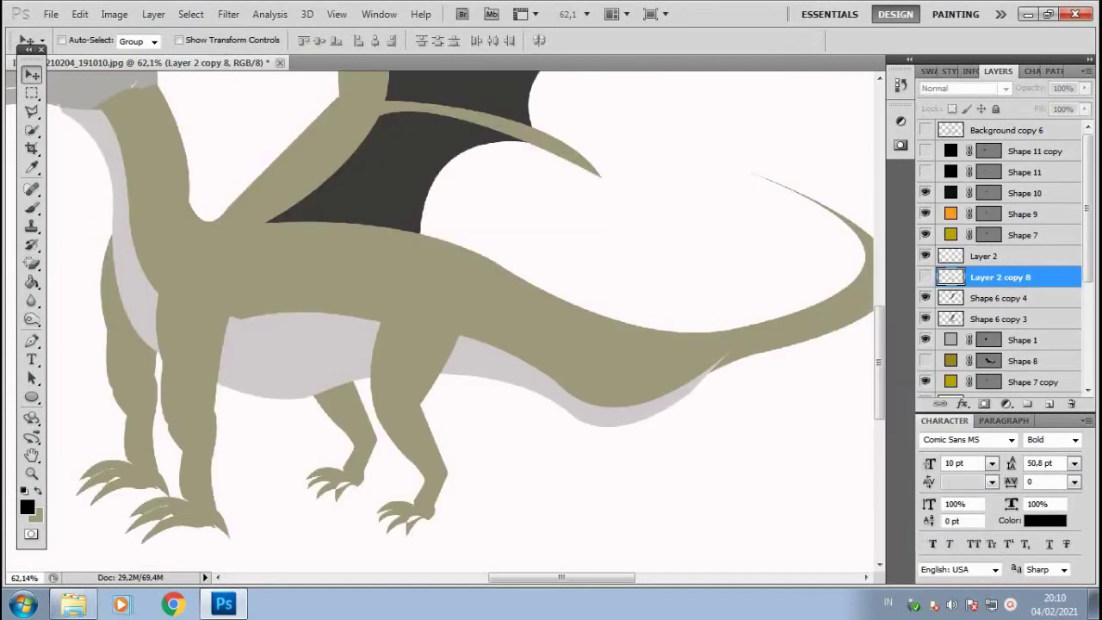
click(926, 277)
right_click(1004, 278)
click(861, 386)
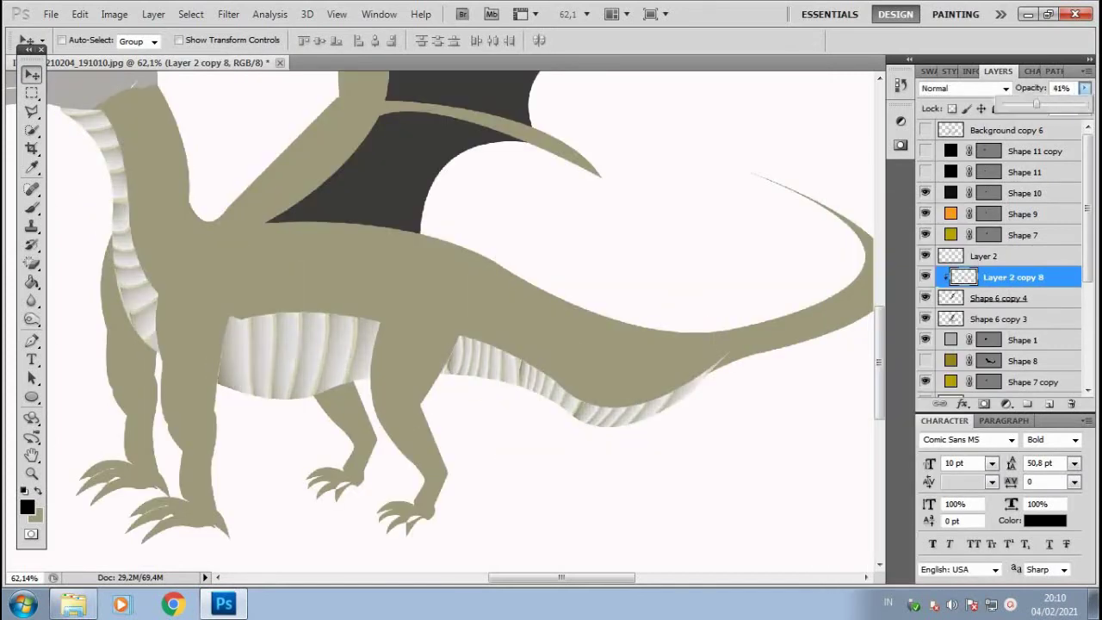
drag(1036, 104, 1048, 104)
click(963, 404)
Add a Bevel and Emboss to the scales with size 0 and soften 8
click(998, 305)
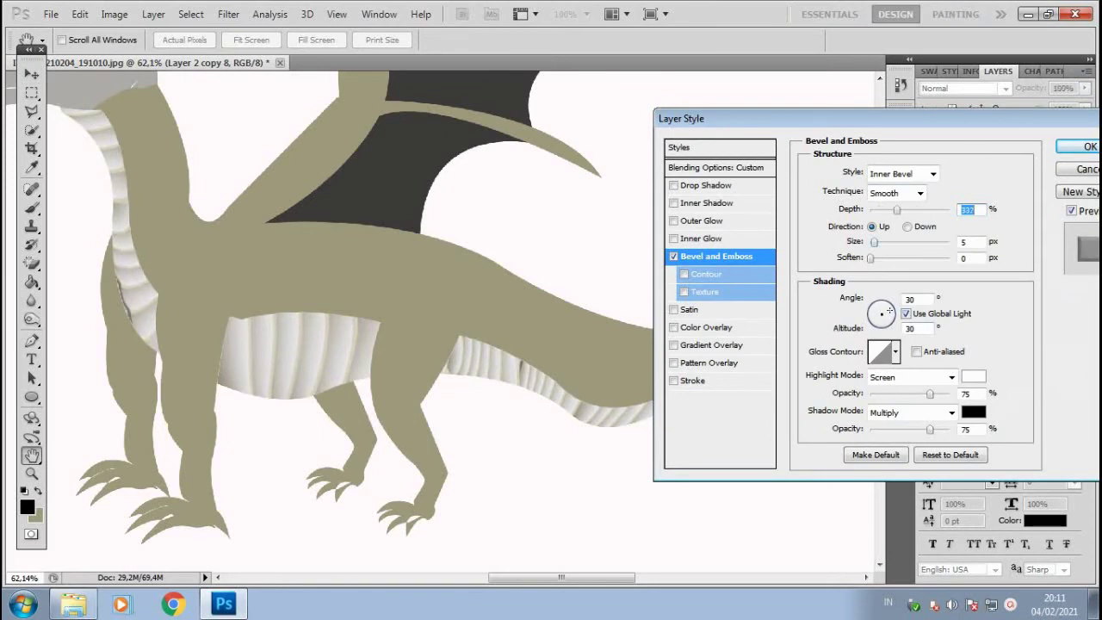
key(Tab)
text(0)
key(Tab)
text(8)
key(shift+Tab)
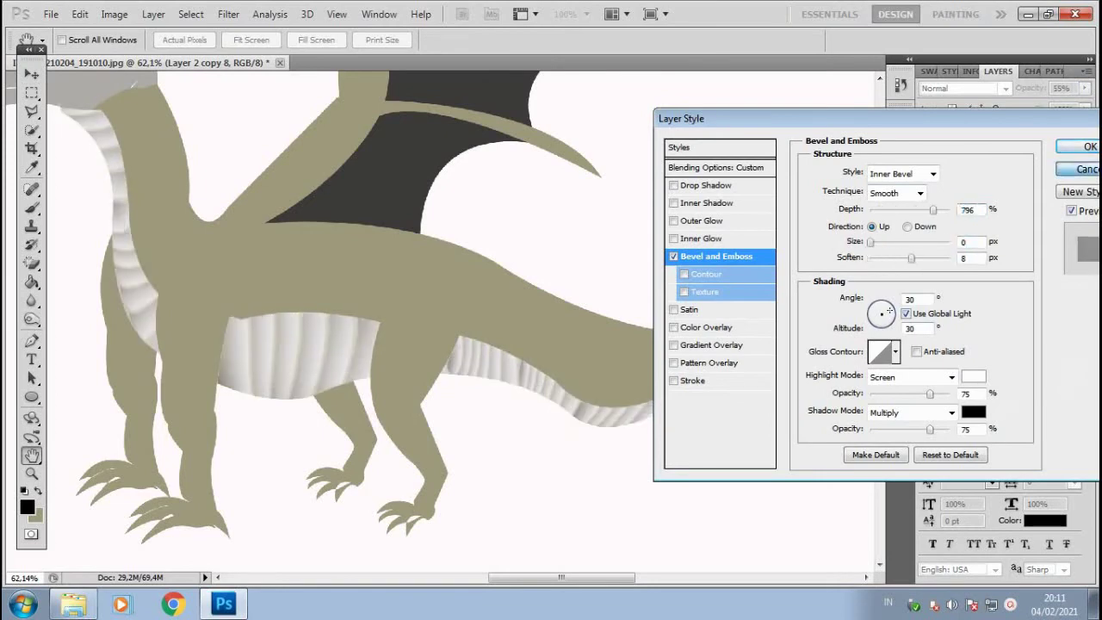
key(Return)
Add an Inner Shadow effect to the scales
right_click(999, 276)
key(Escape)
click(963, 404)
click(913, 251)
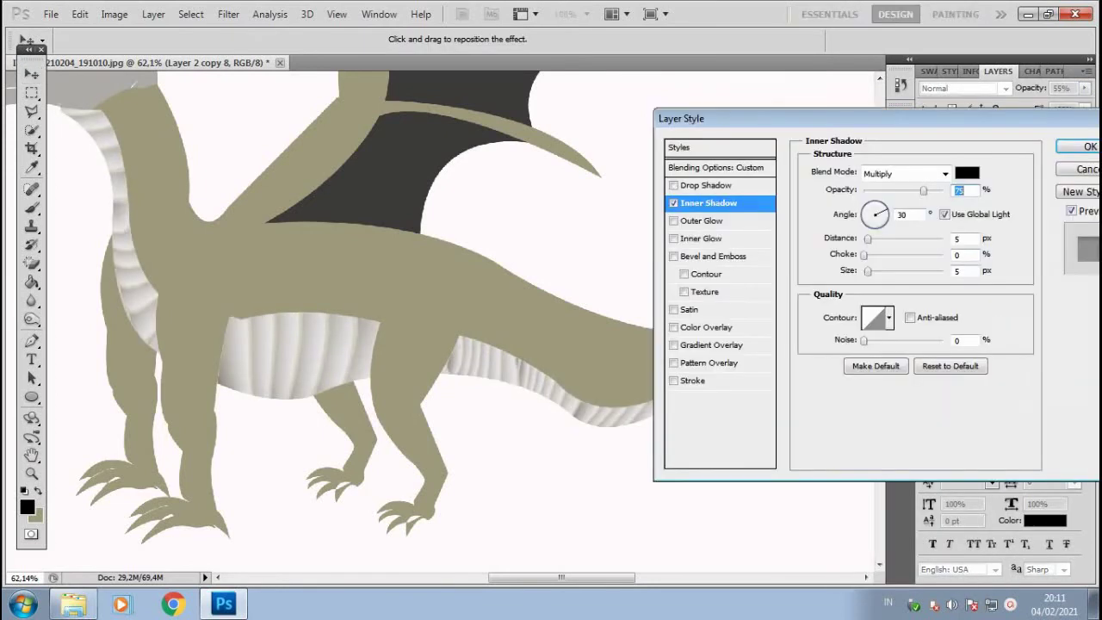
key(Return)
Select the dragon body layer and outline the existing wing with a lasso selection
scroll(465, 319, down, 3)
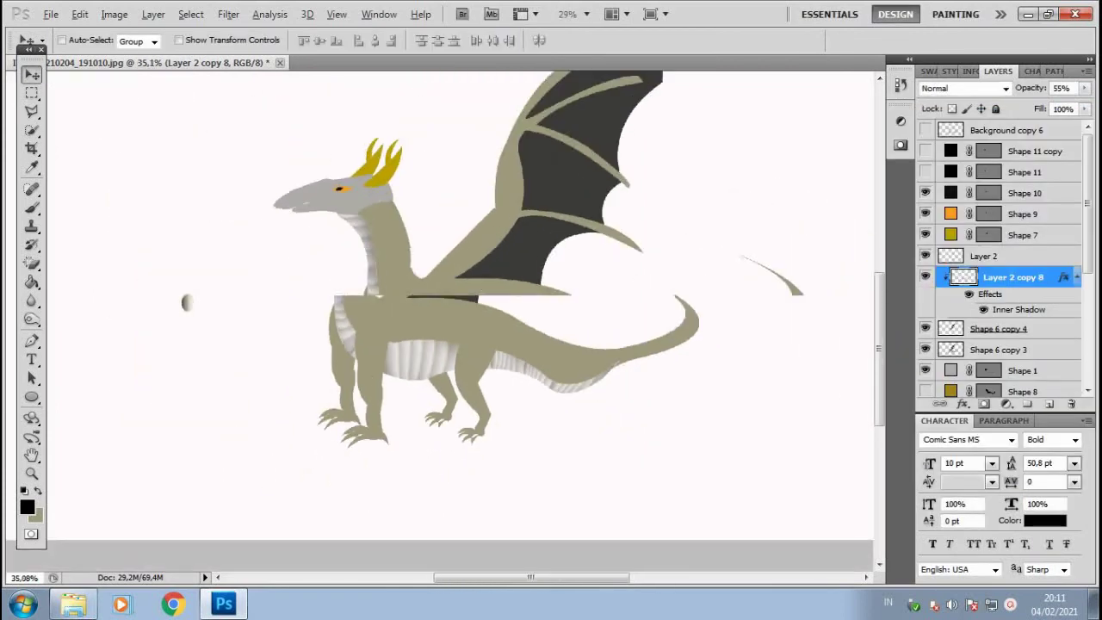
scroll(258, 155, up, 4)
scroll(194, 326, down, 3)
scroll(81, 327, up, 1)
scroll(249, 332, down, 1)
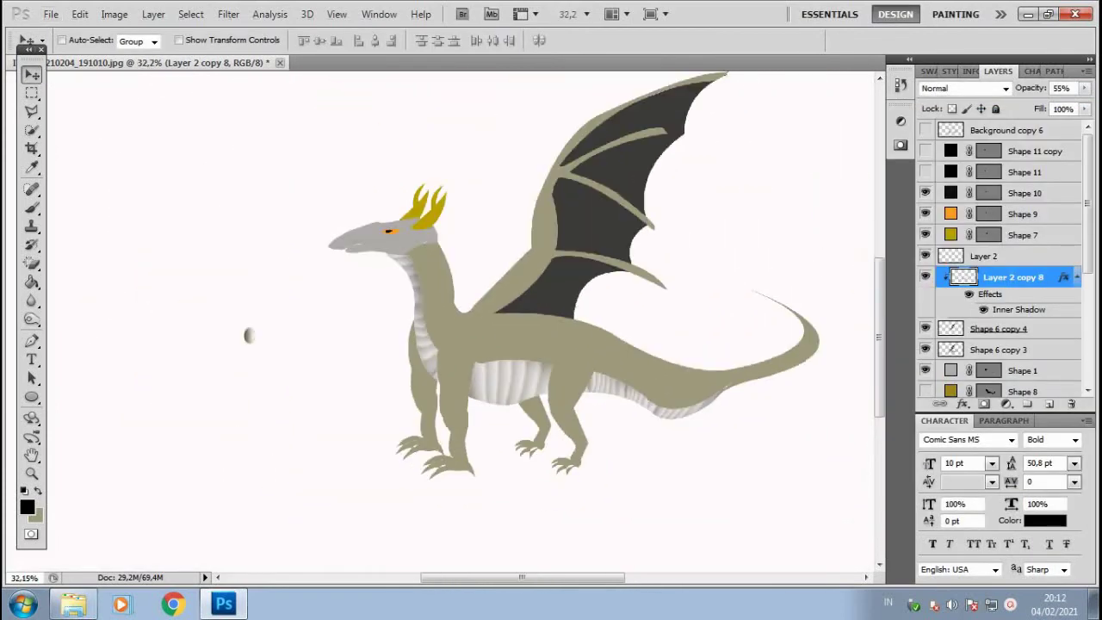
key(alt+bracketleft)
key(alt+bracketleft)
scroll(577, 293, up, 2)
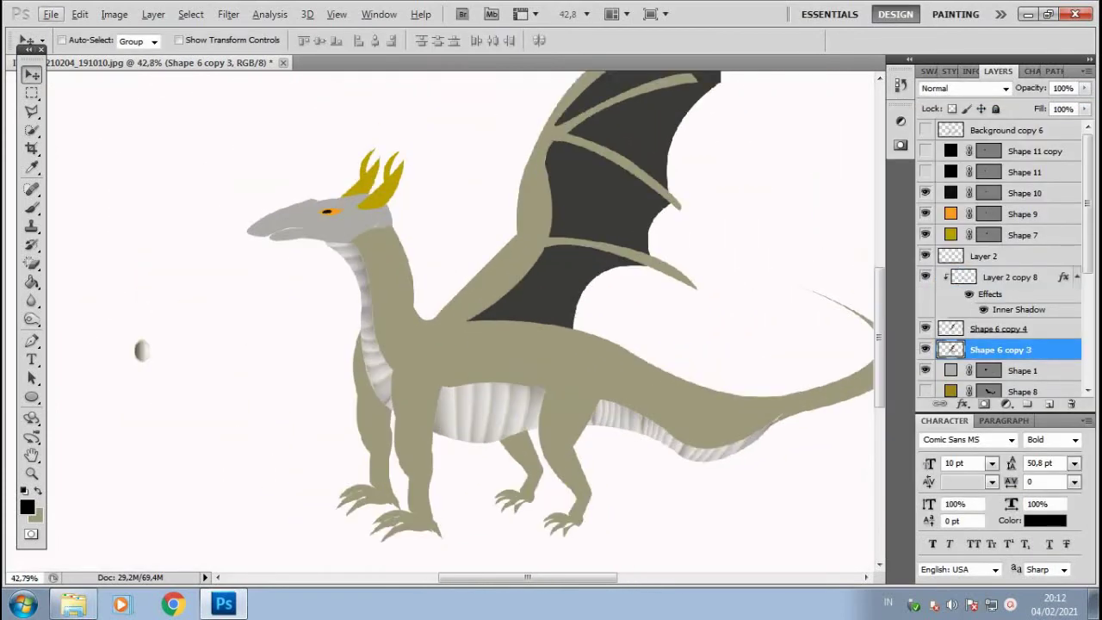
click(925, 349)
click(439, 278)
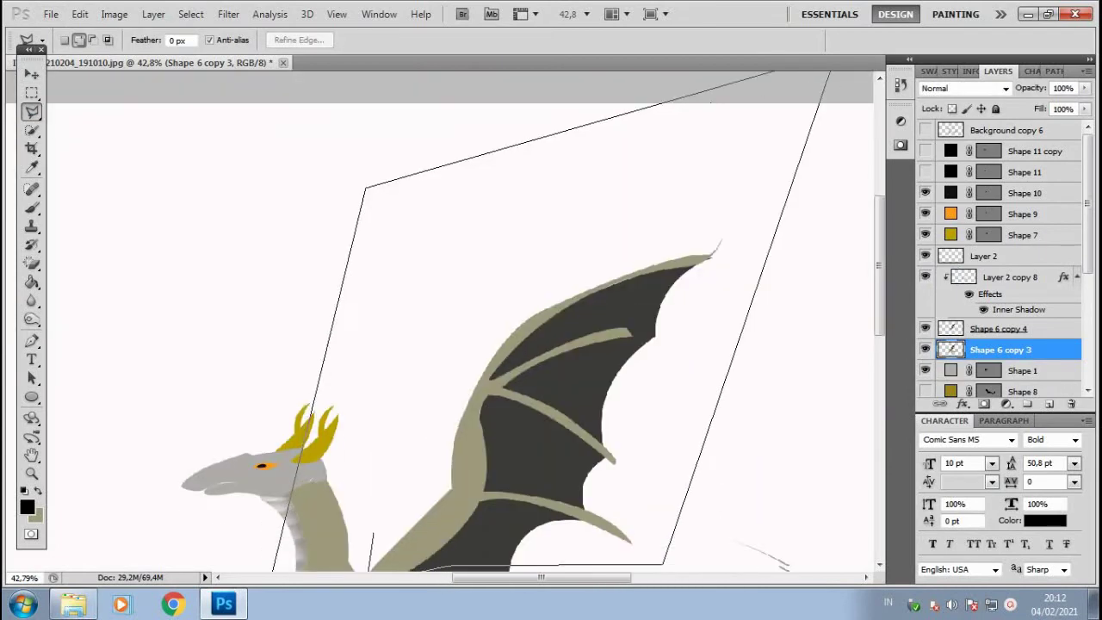
right_click(1004, 193)
Copy the wing to a new layer, move it up-left and rotate it upright behind the neck
scroll(999, 259, down, 3)
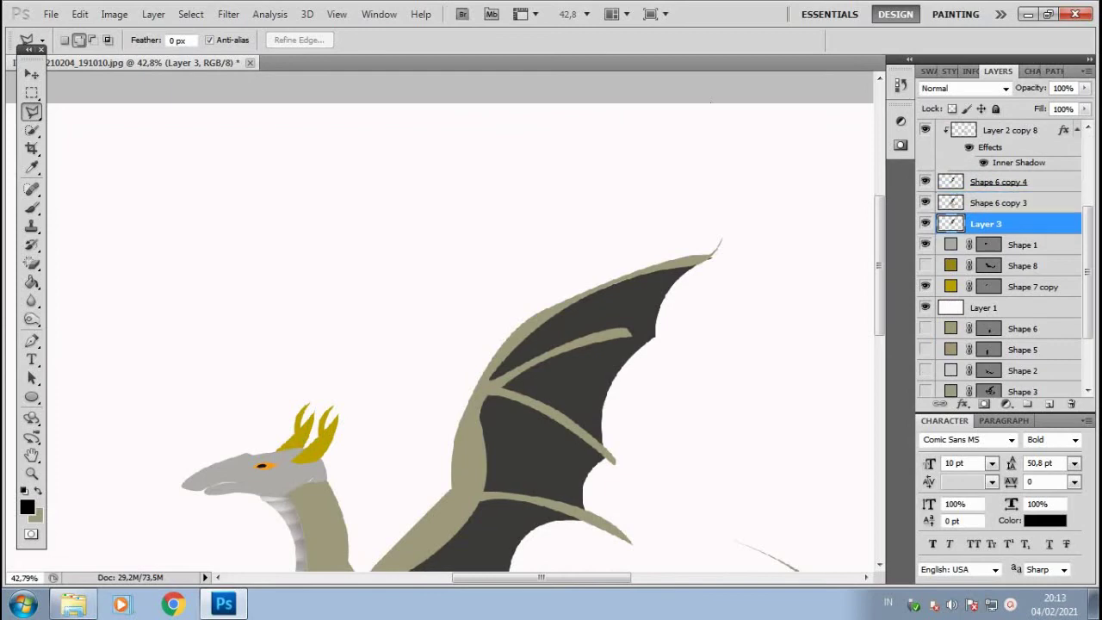
scroll(431, 258, down, 2)
key(v)
drag(499, 327, 422, 236)
key(ctrl+t)
drag(551, 60, 483, 51)
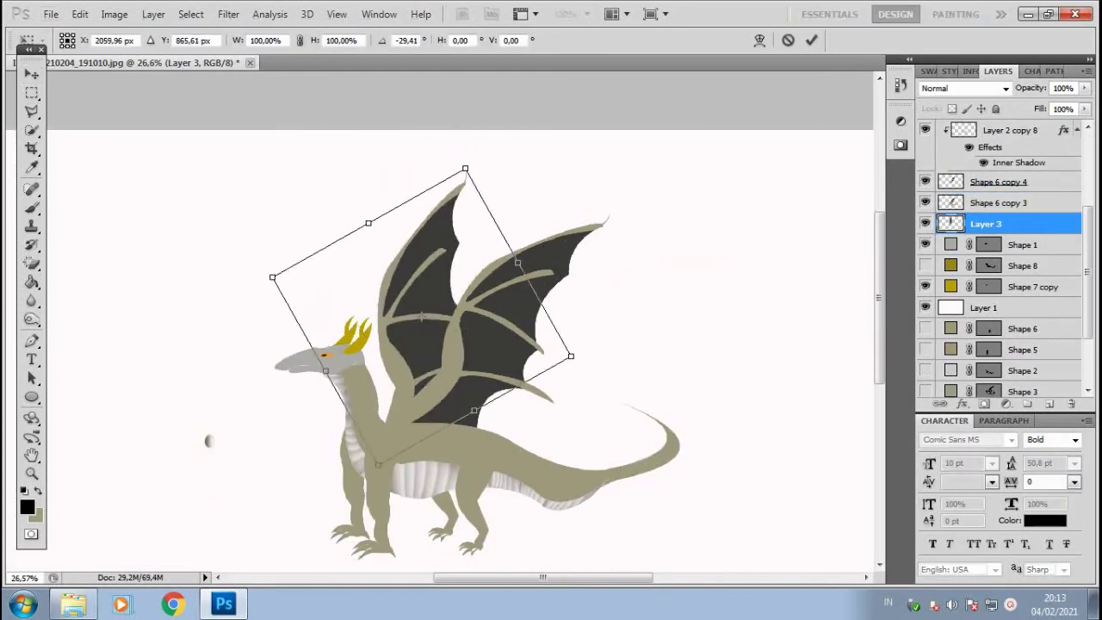
key(Return)
Drop an attempted bend and tilt the copied wing slightly into its final position
drag(459, 167, 517, 224)
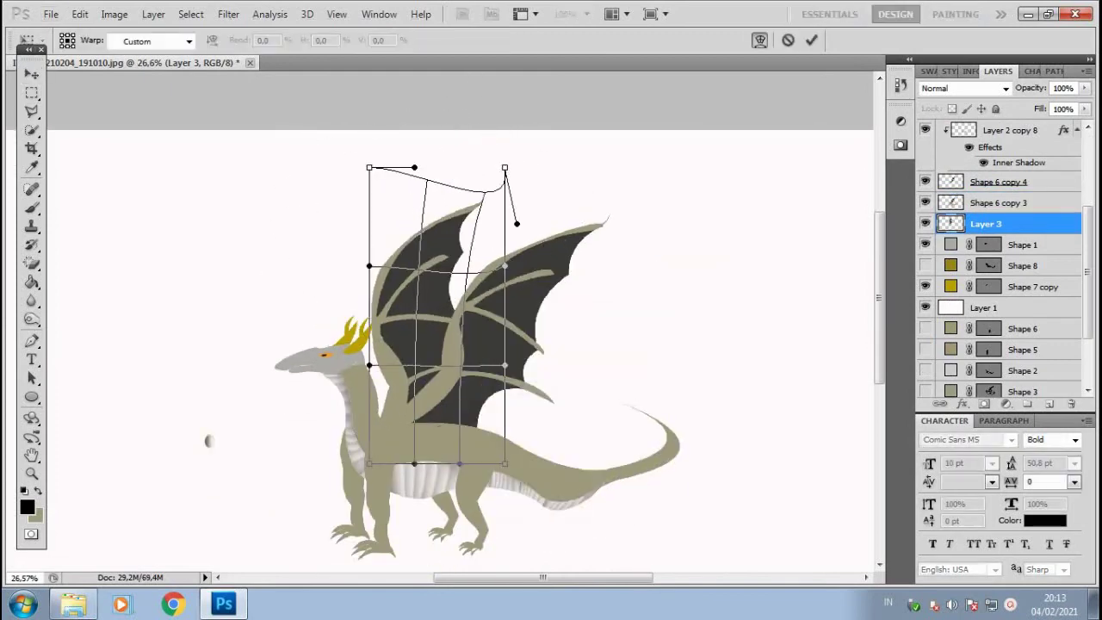
key(Escape)
key(ctrl+t)
drag(517, 172, 521, 185)
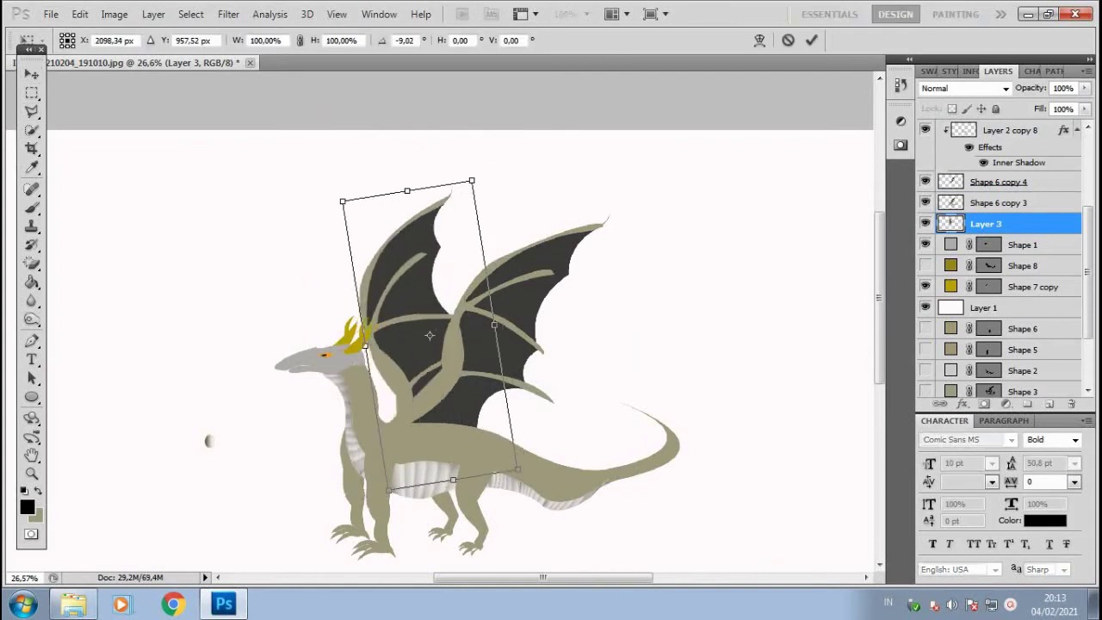
key(Return)
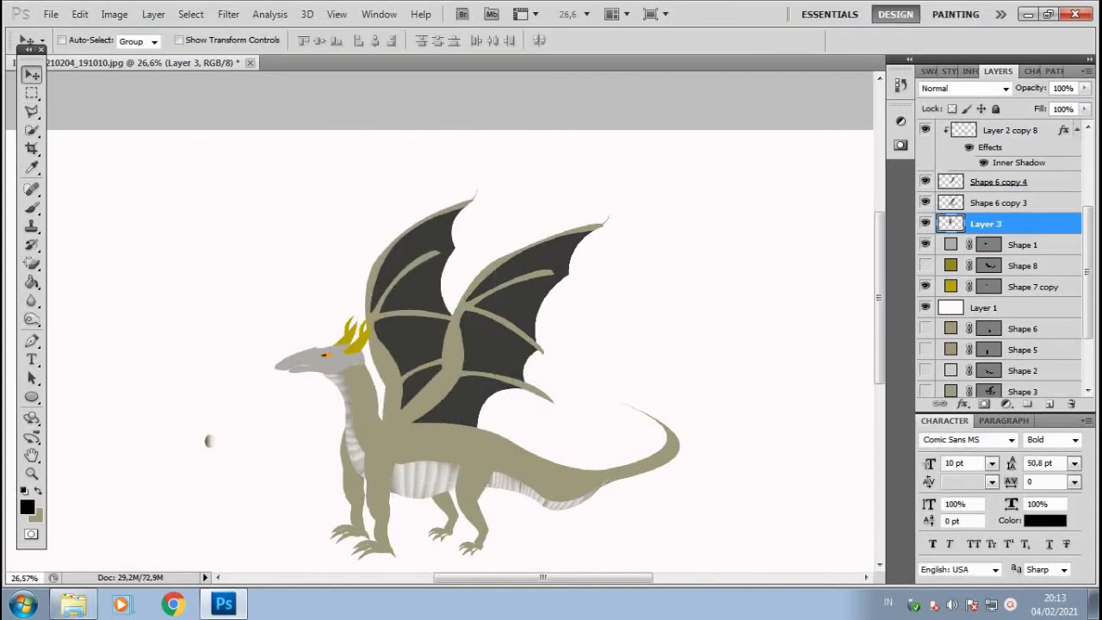
Give the body layer Shape 6 copy 3 a Bevel and Emboss, entering a value of 32
scroll(397, 385, up, 3)
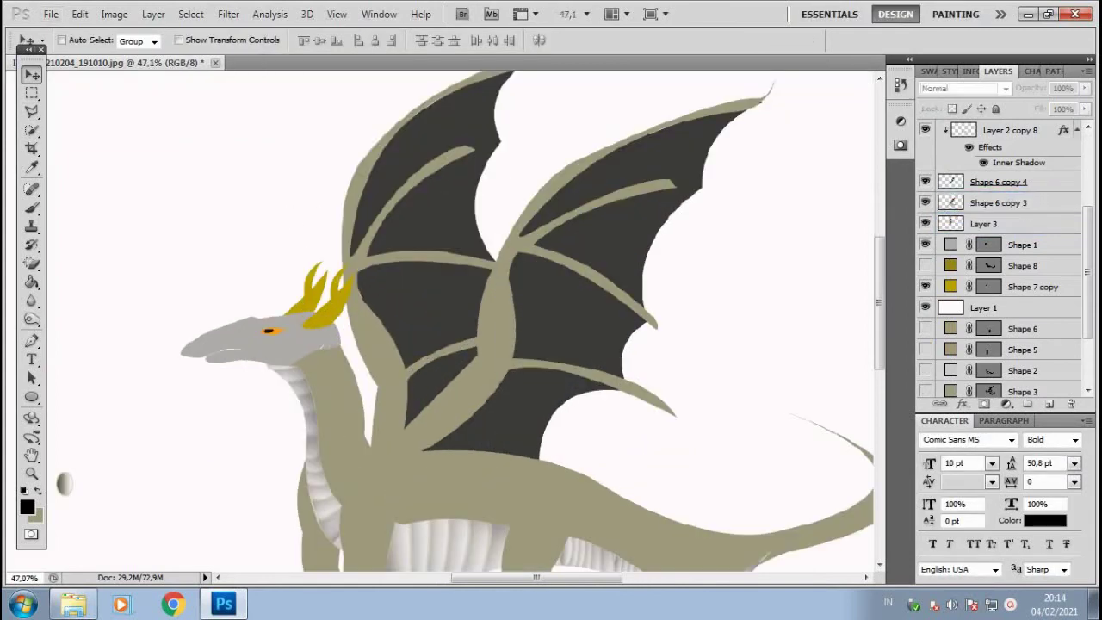
double_click(1055, 202)
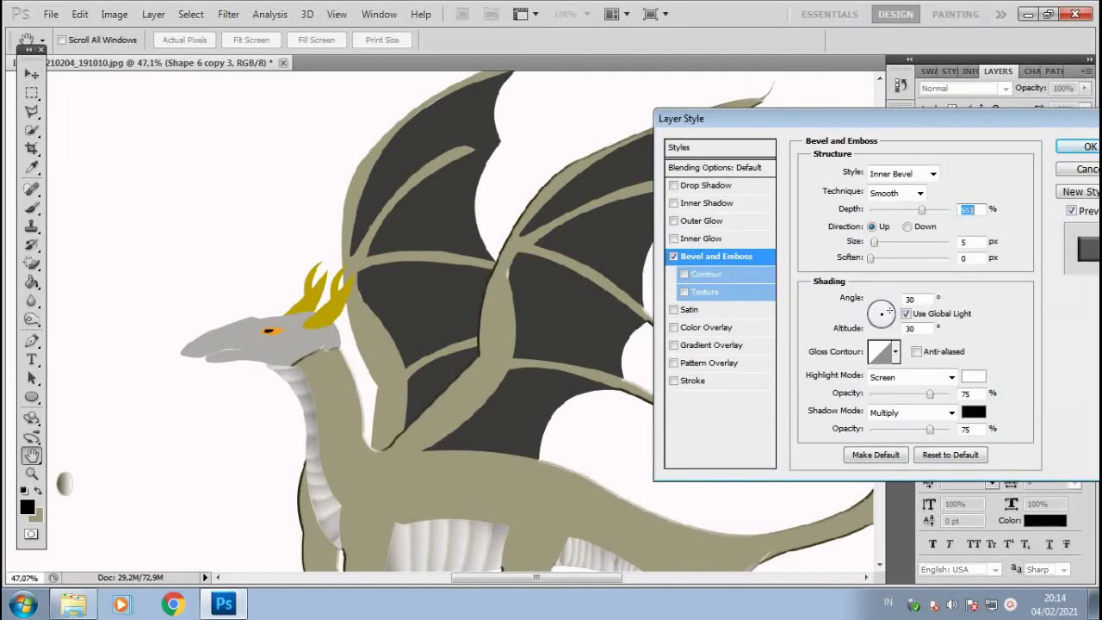
text(32)
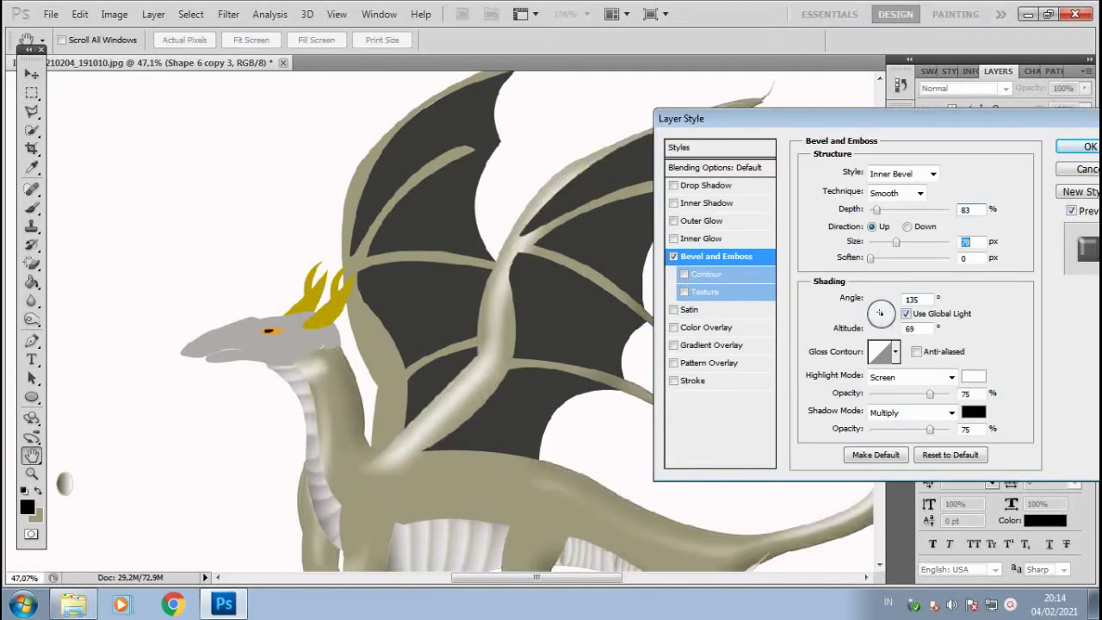
key(Return)
Copy the body's Bevel and Emboss effect onto the new wing on Layer 3
scroll(672, 405, down, 2)
scroll(672, 406, down, 1)
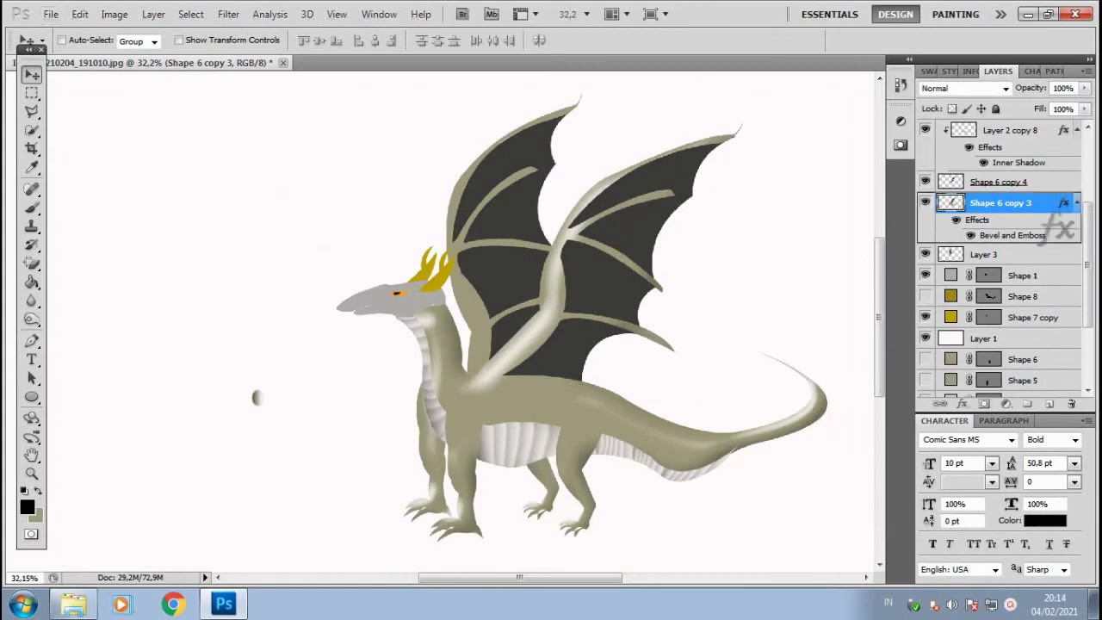
drag(1064, 203, 986, 255)
scroll(452, 319, down, 1)
Select the small throat scale layer and move it below the belly scales
click(986, 254)
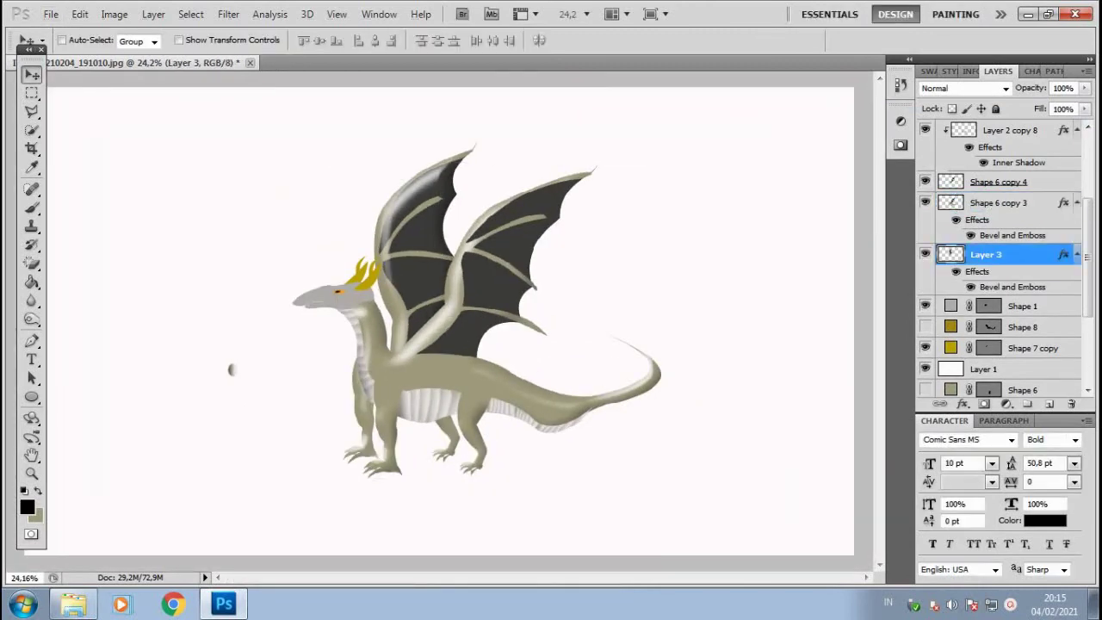
key(ctrl+t)
key(Escape)
scroll(329, 365, up, 2)
ctrl+click(329, 366)
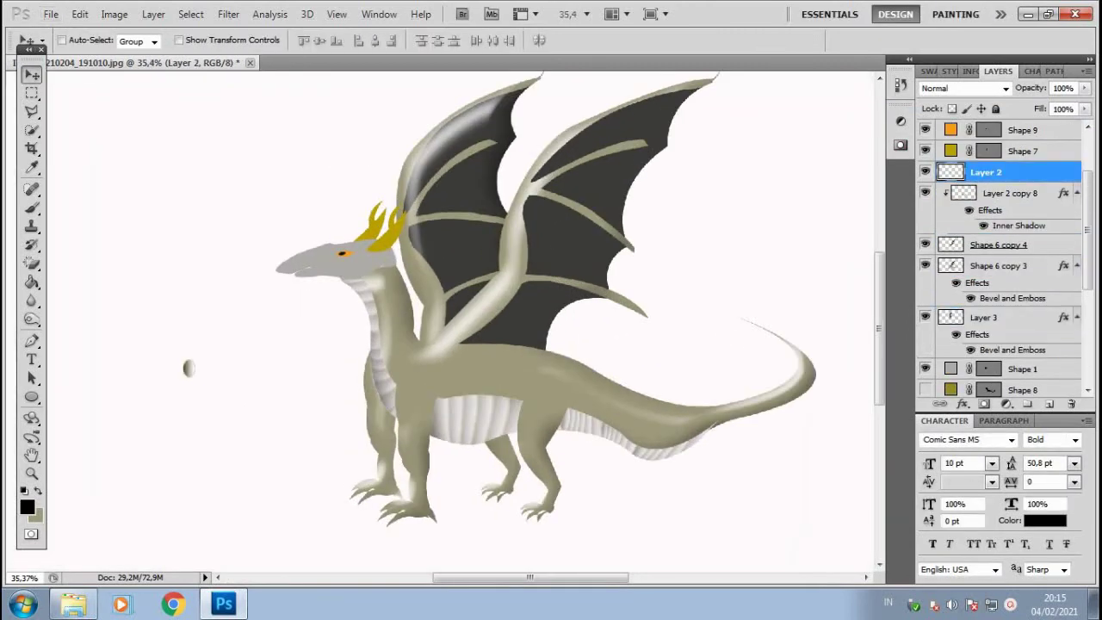
key(ctrl+bracketleft)
key(ctrl+bracketleft)
scroll(188, 369, up, 2)
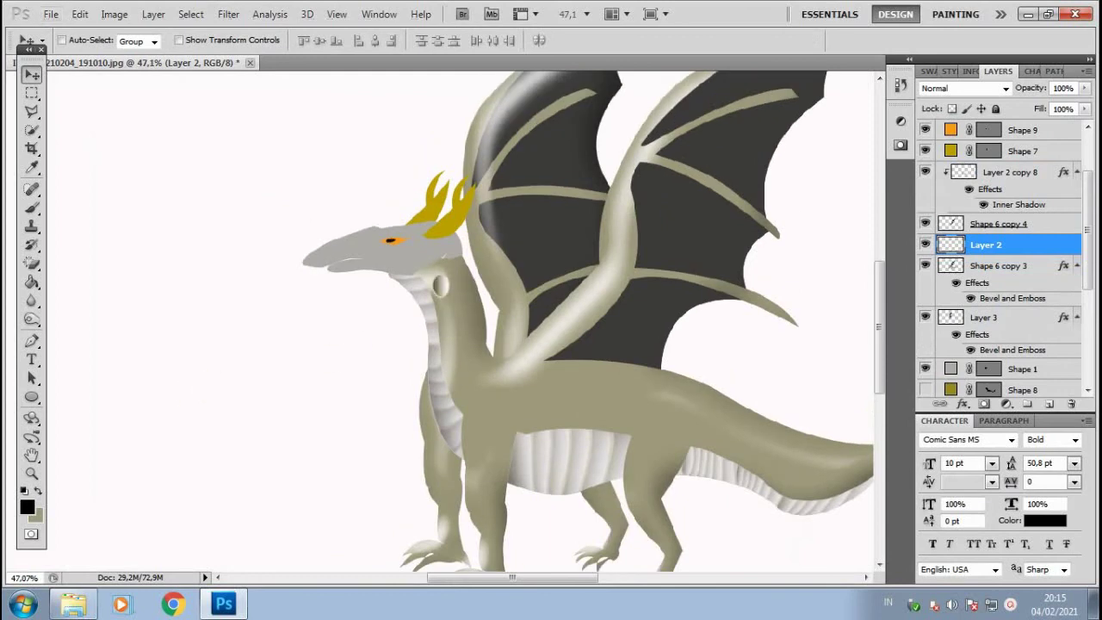
key(ctrl+t)
key(Escape)
Duplicate the throat scale piece several times to step it down the throat
key(ctrl+j)
key(ctrl+j)
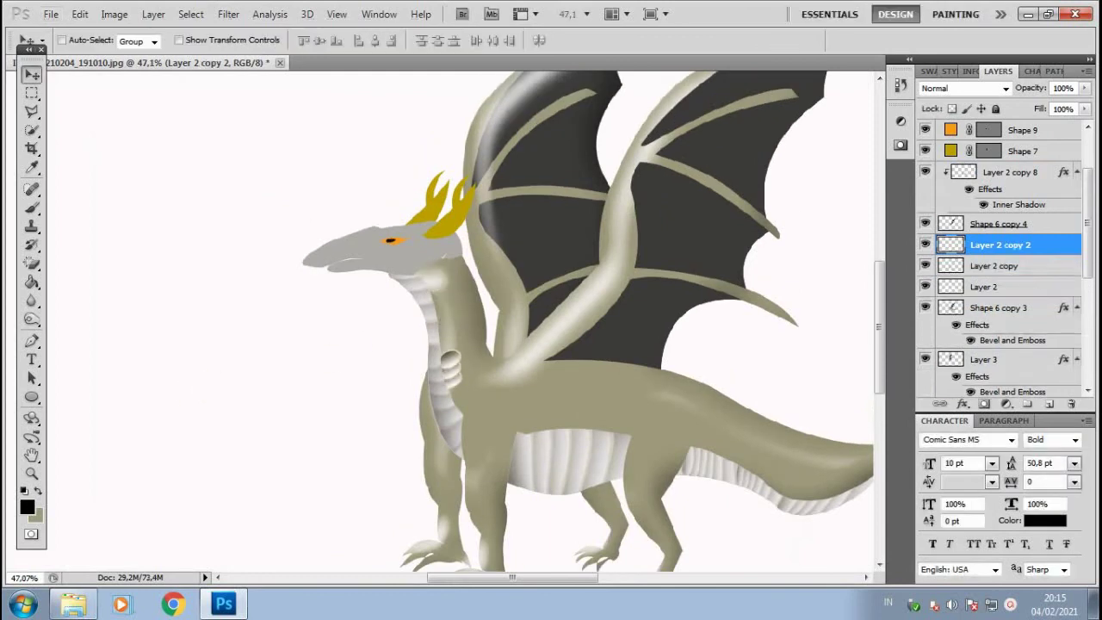
key(ctrl+j)
key(ctrl+t)
key(Escape)
key(ctrl+t)
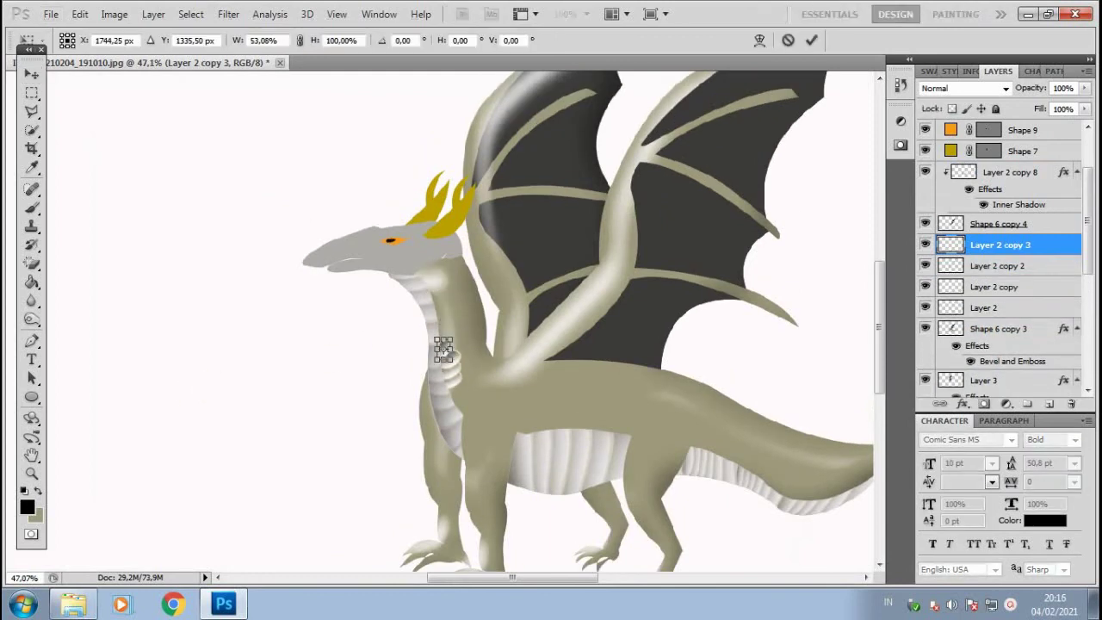
key(Escape)
key(ctrl+j)
key(ctrl+j)
key(ctrl+j)
key(ctrl+j)
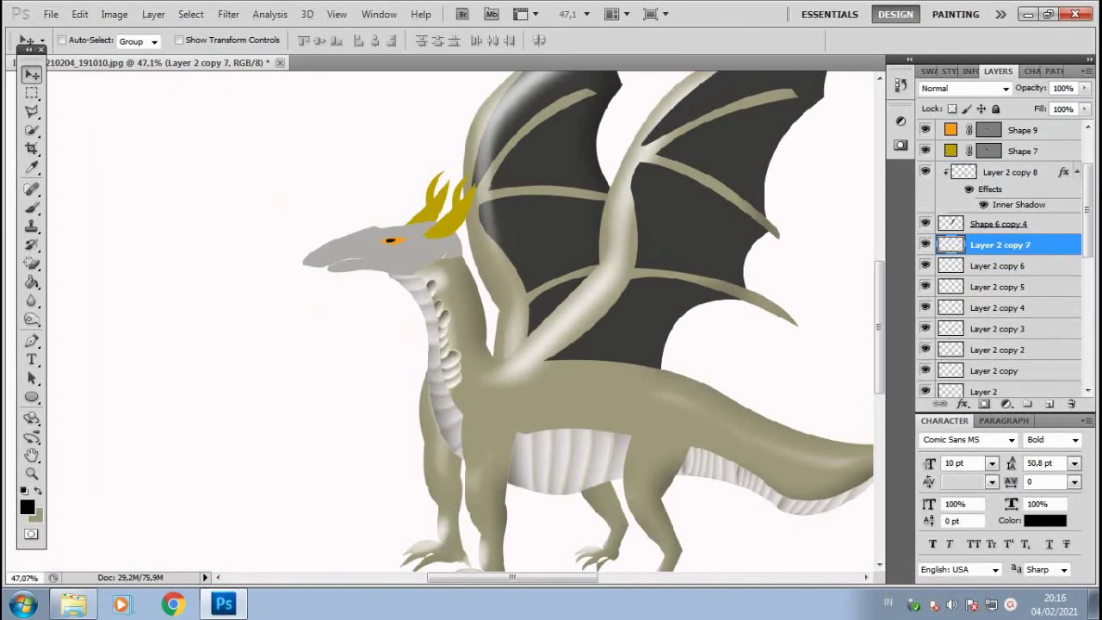
Select the original scale piece and its first two copies together to check their placement
scroll(999, 258, down, 3)
click(987, 328)
shift+click(996, 307)
shift+click(1000, 287)
key(ctrl+t)
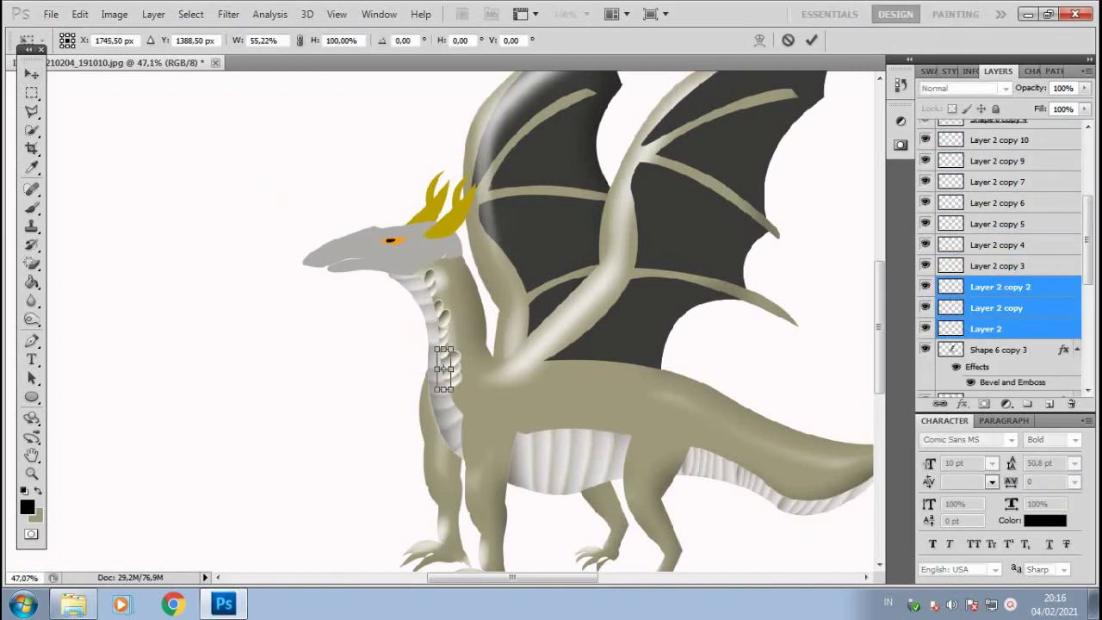
key(Escape)
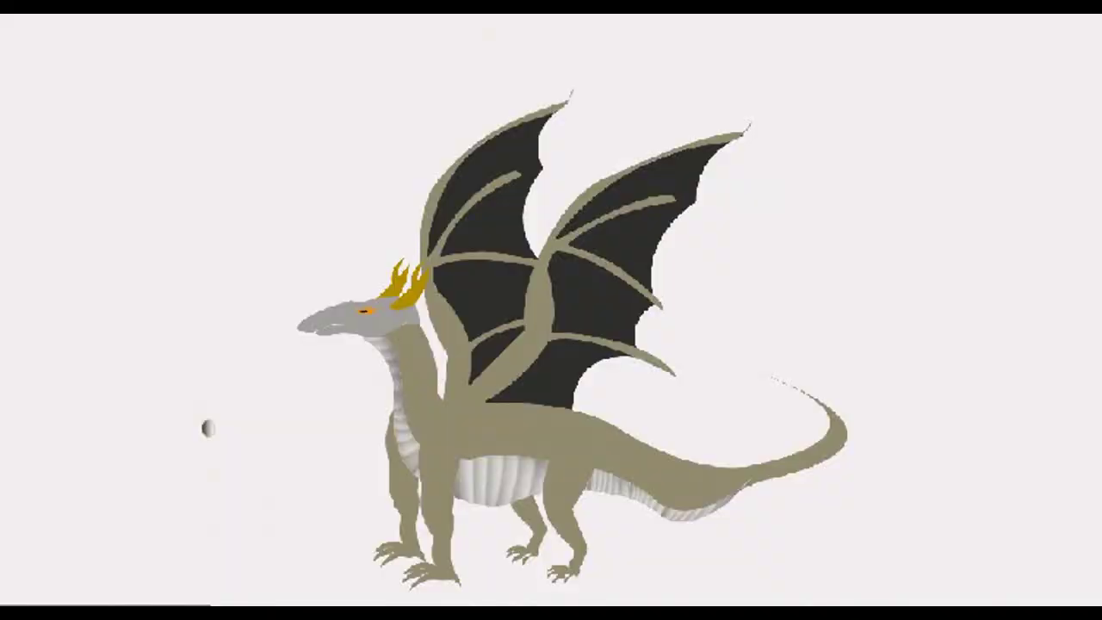